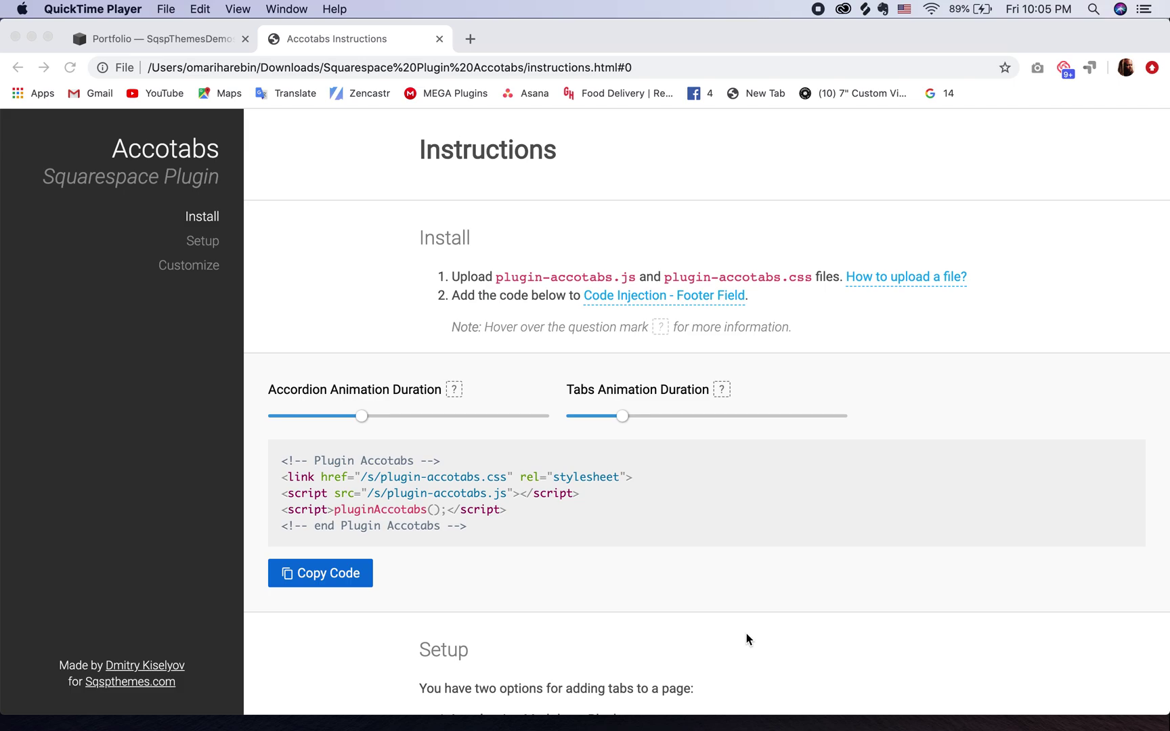
In the Squarespace editor, start a new Link item under Not Linked and open its destination options
scroll(746, 633, down, 8)
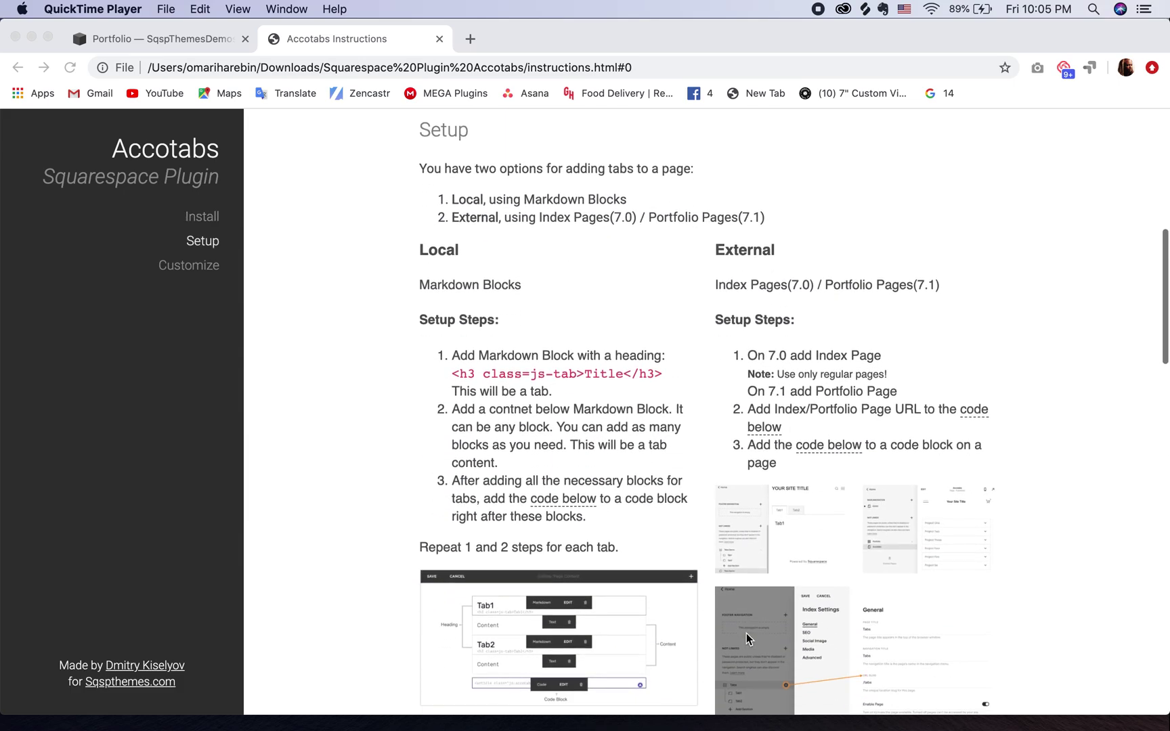
scroll(746, 634, down, 1)
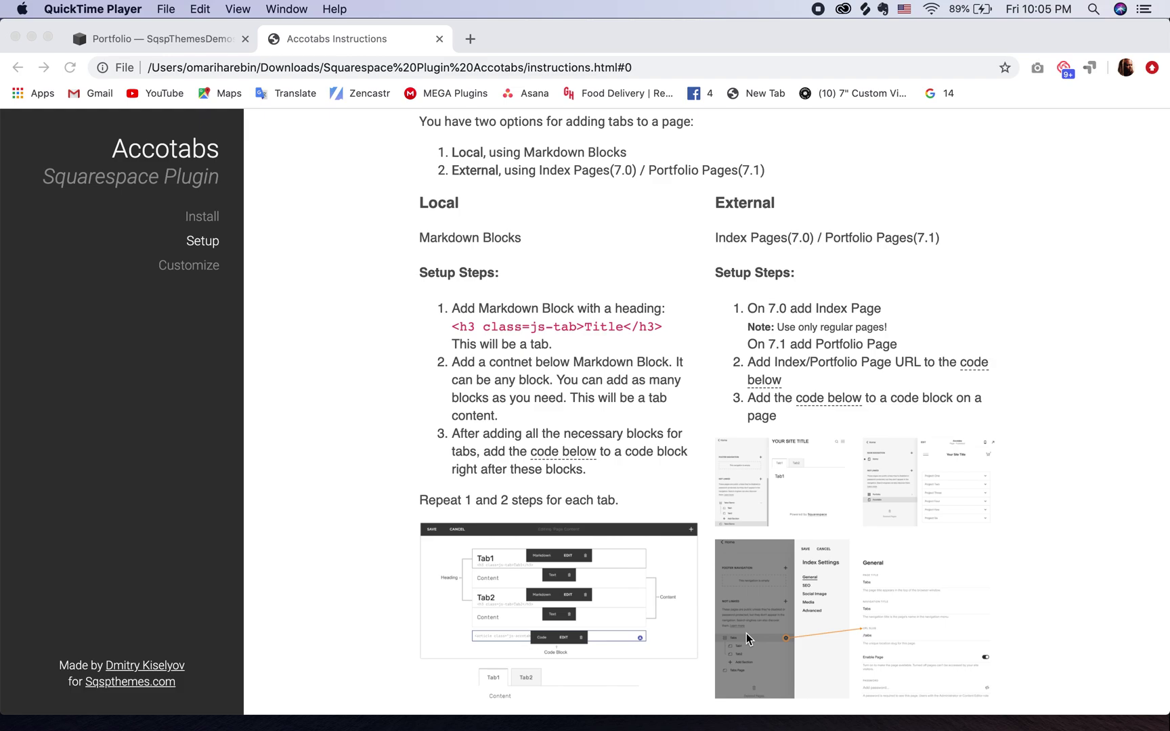
scroll(745, 634, down, 9)
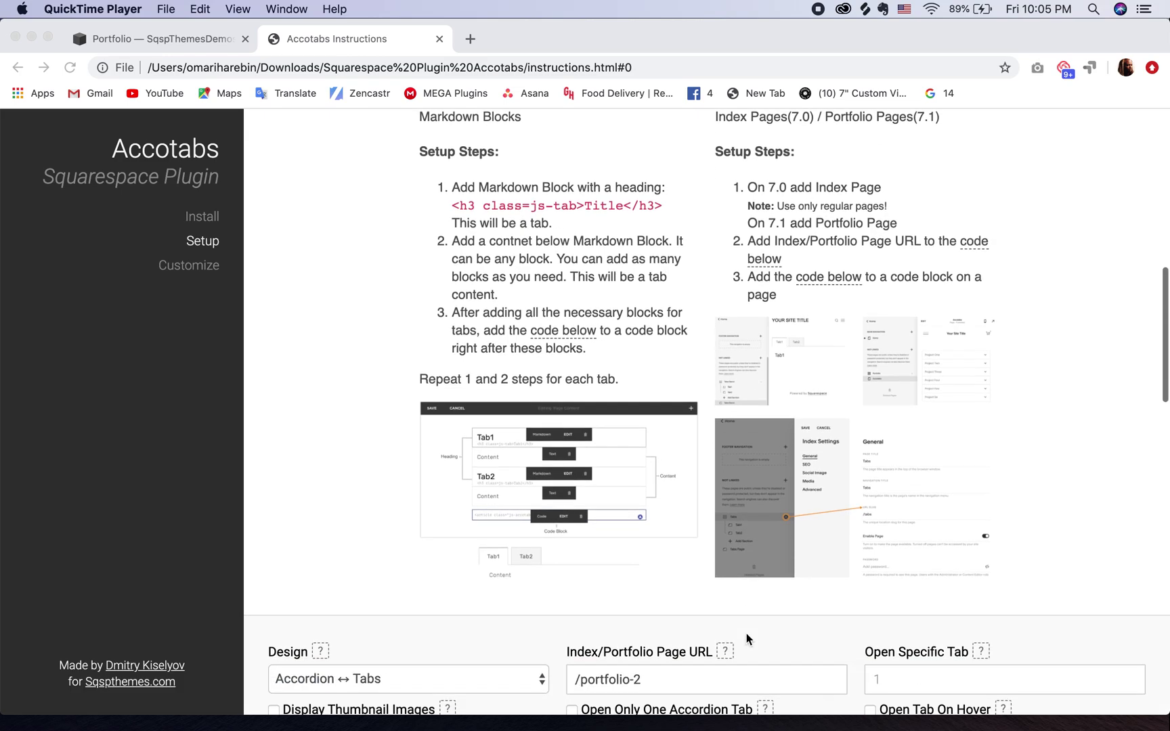
scroll(746, 633, down, 5)
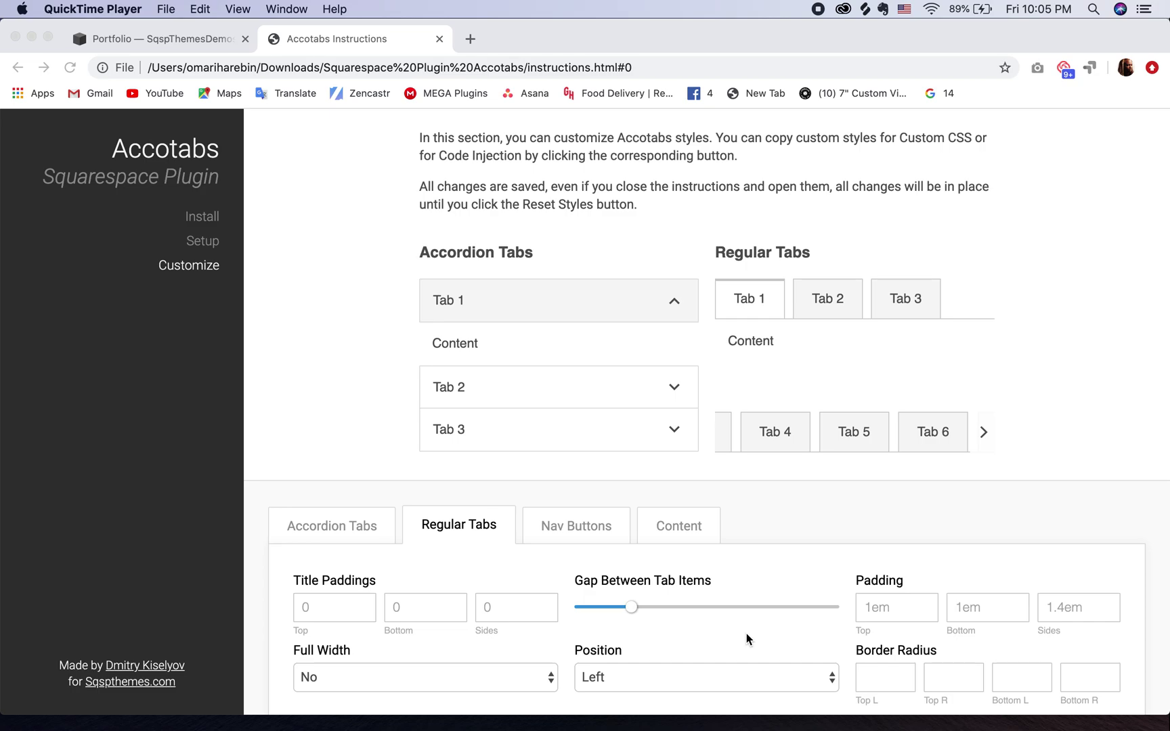
scroll(746, 634, down, 2)
scroll(746, 633, up, 4)
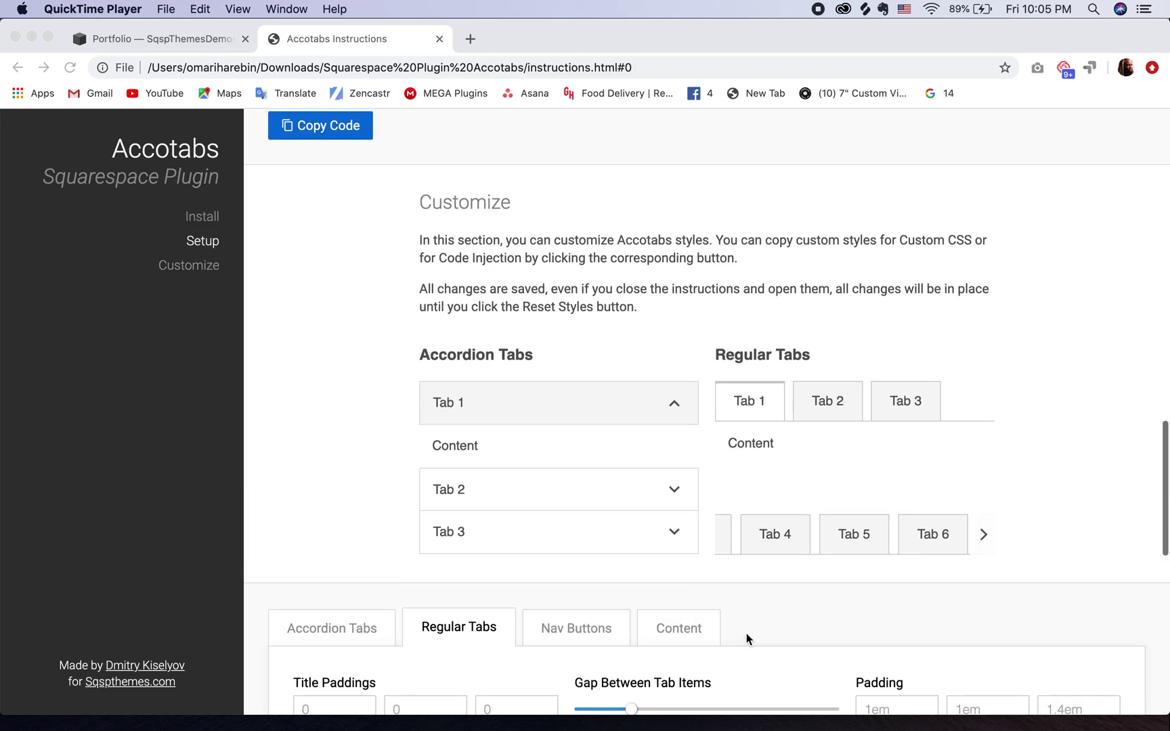
scroll(745, 633, up, 15)
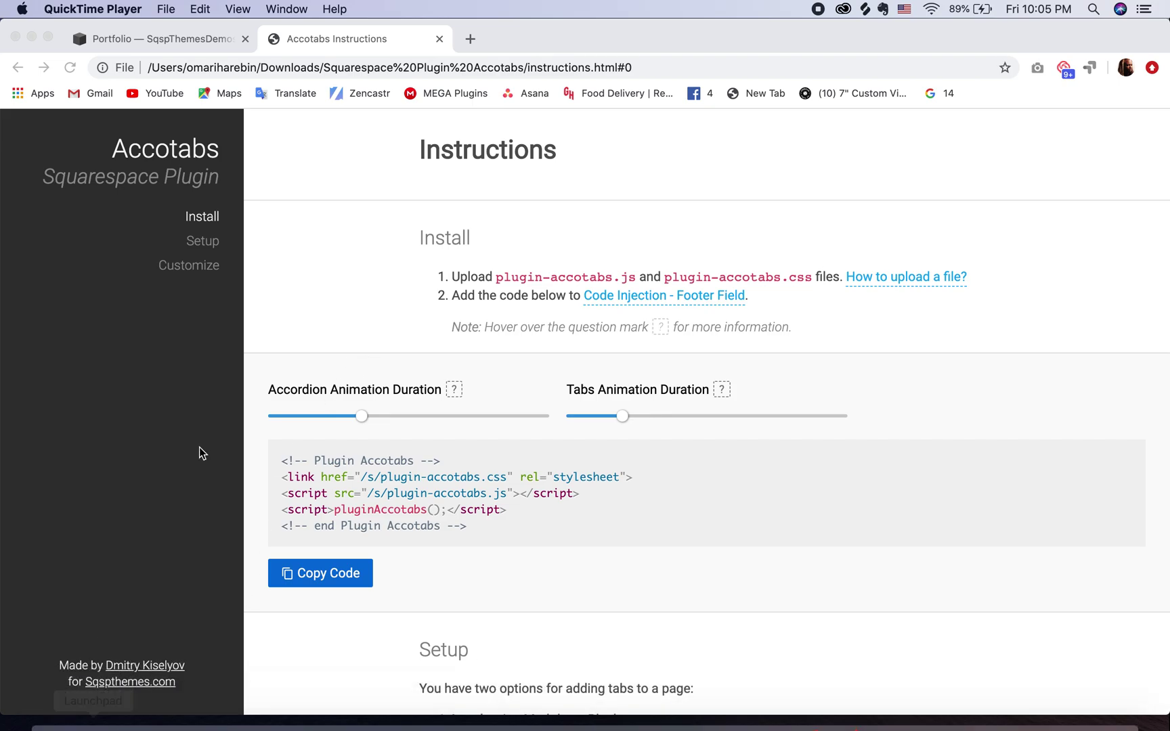
click(173, 35)
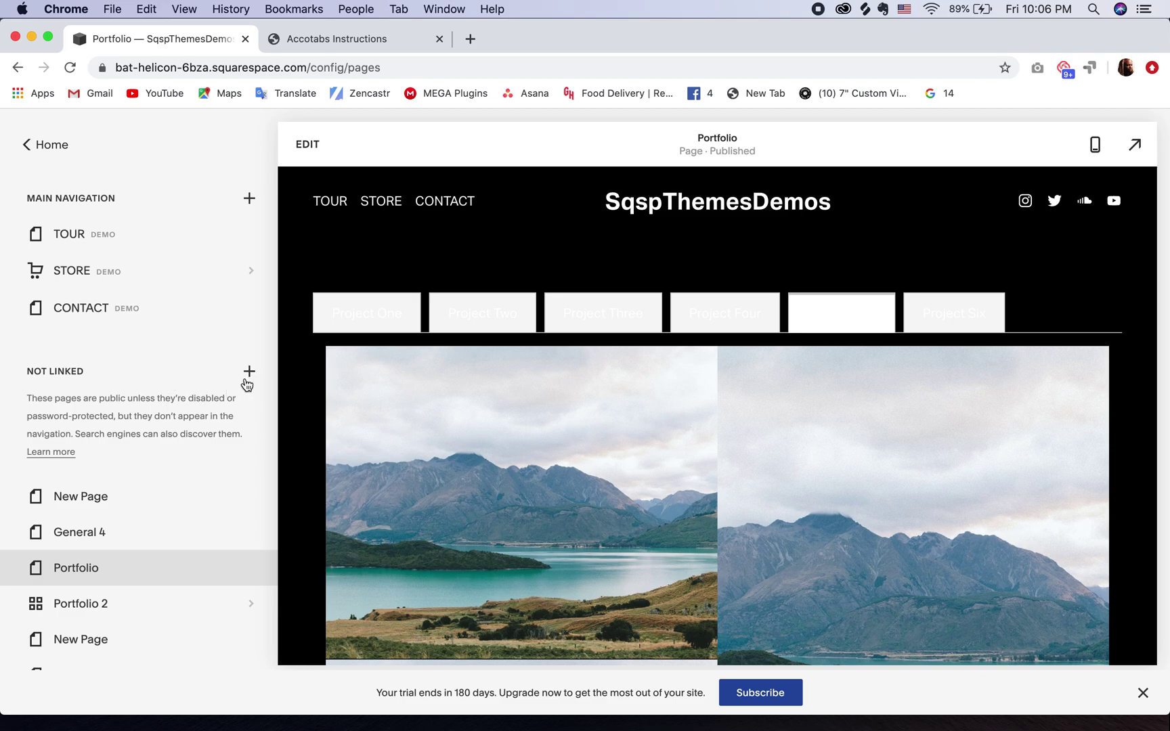
click(249, 373)
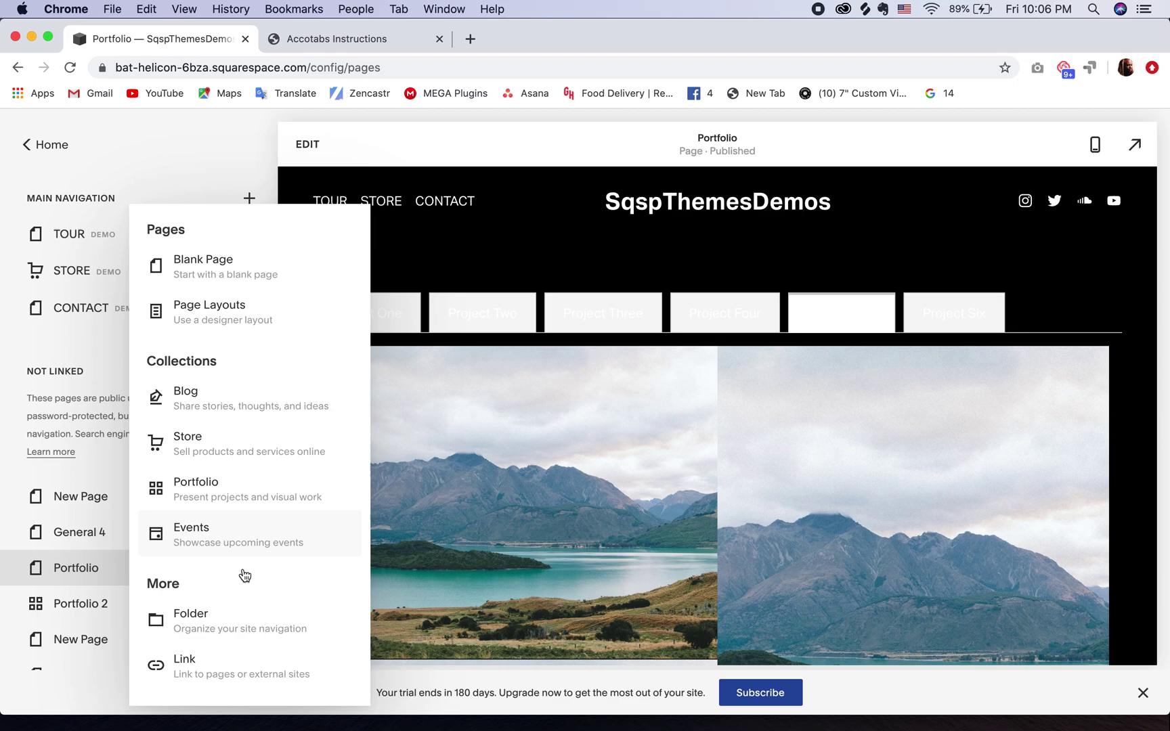
click(213, 666)
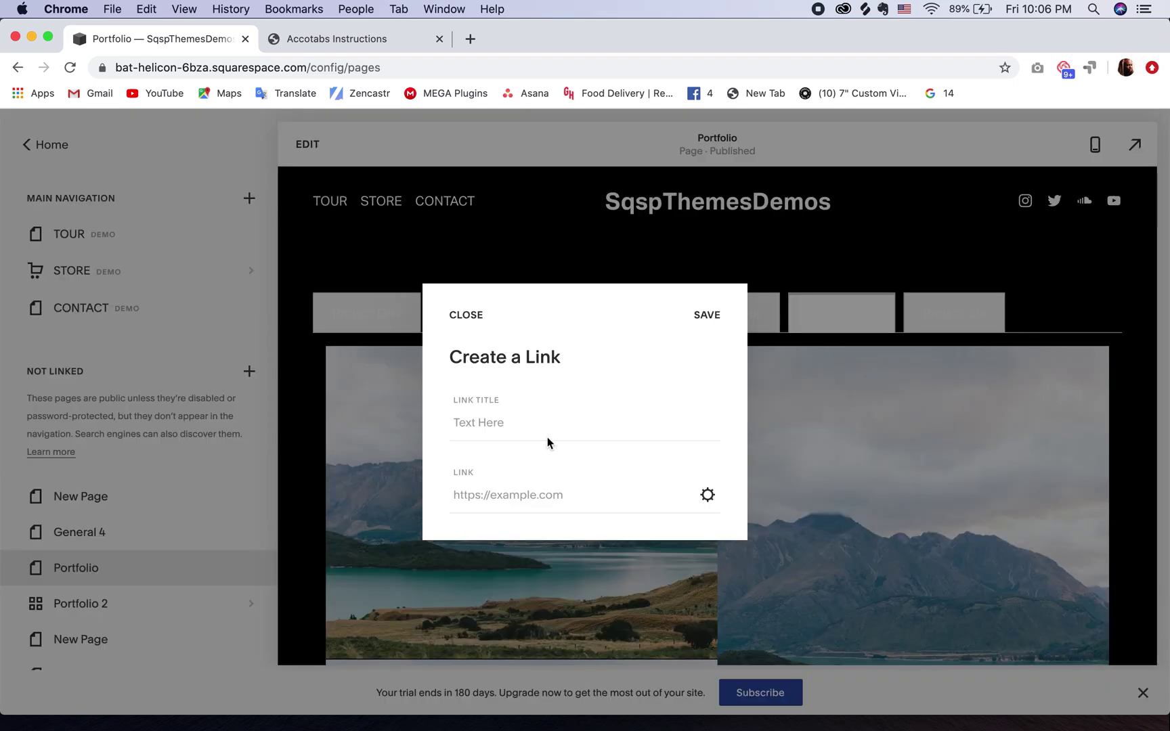
click(708, 495)
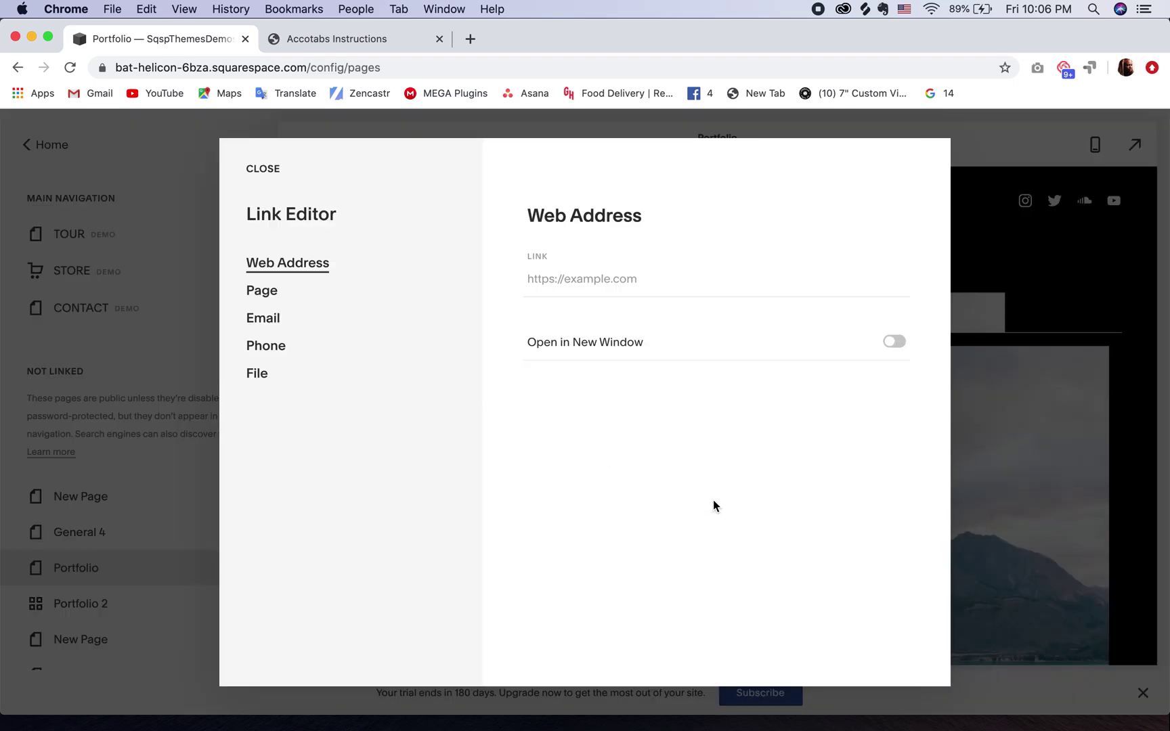
Confirm plugin-accotabs.js and plugin-accotabs.css are already uploaded, then cancel and discard the link
click(261, 383)
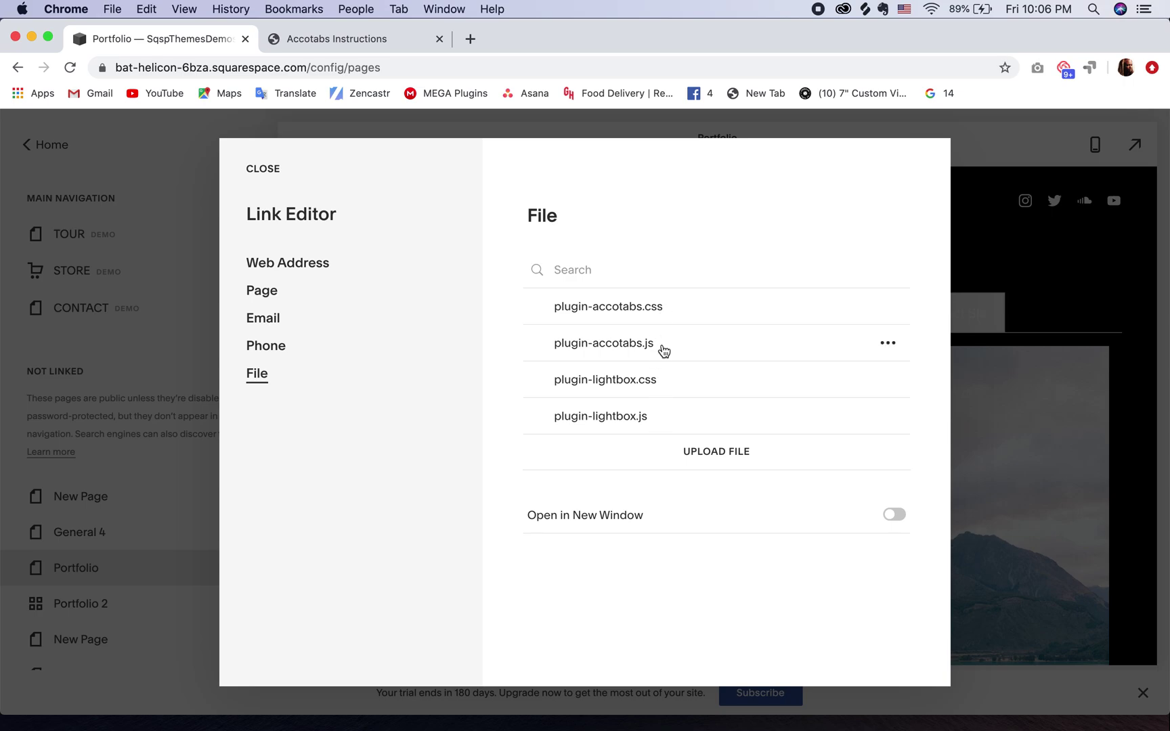
click(712, 450)
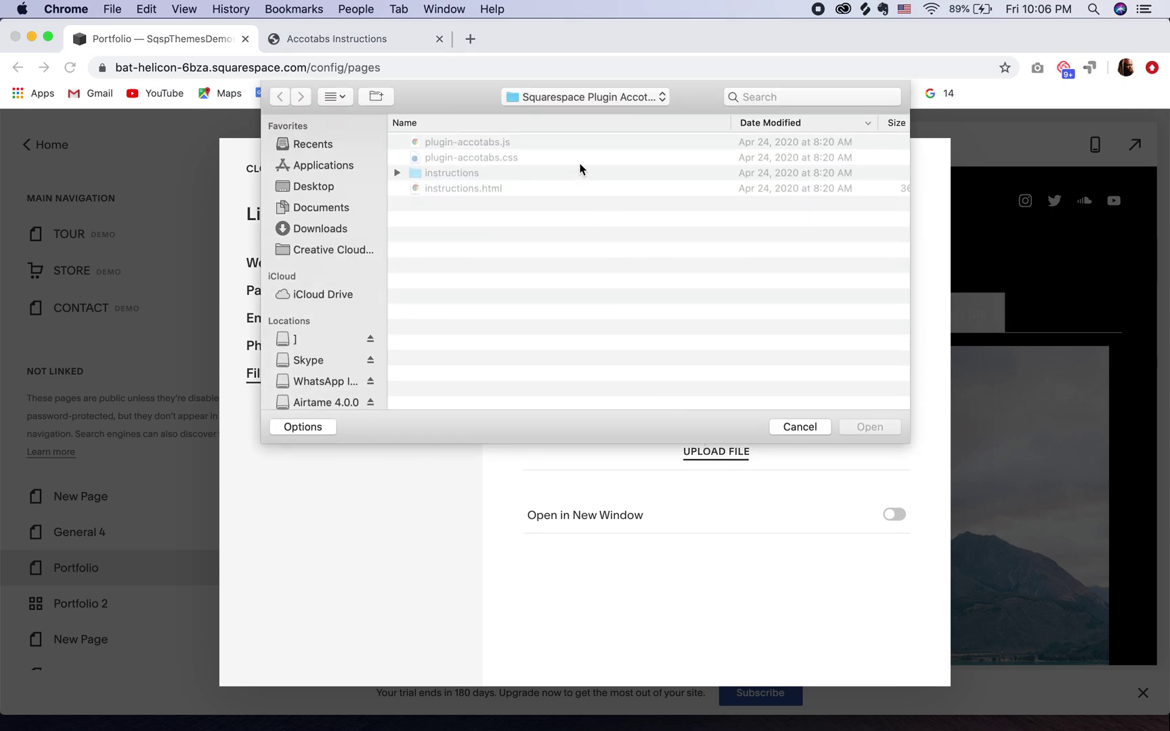
click(452, 143)
click(473, 157)
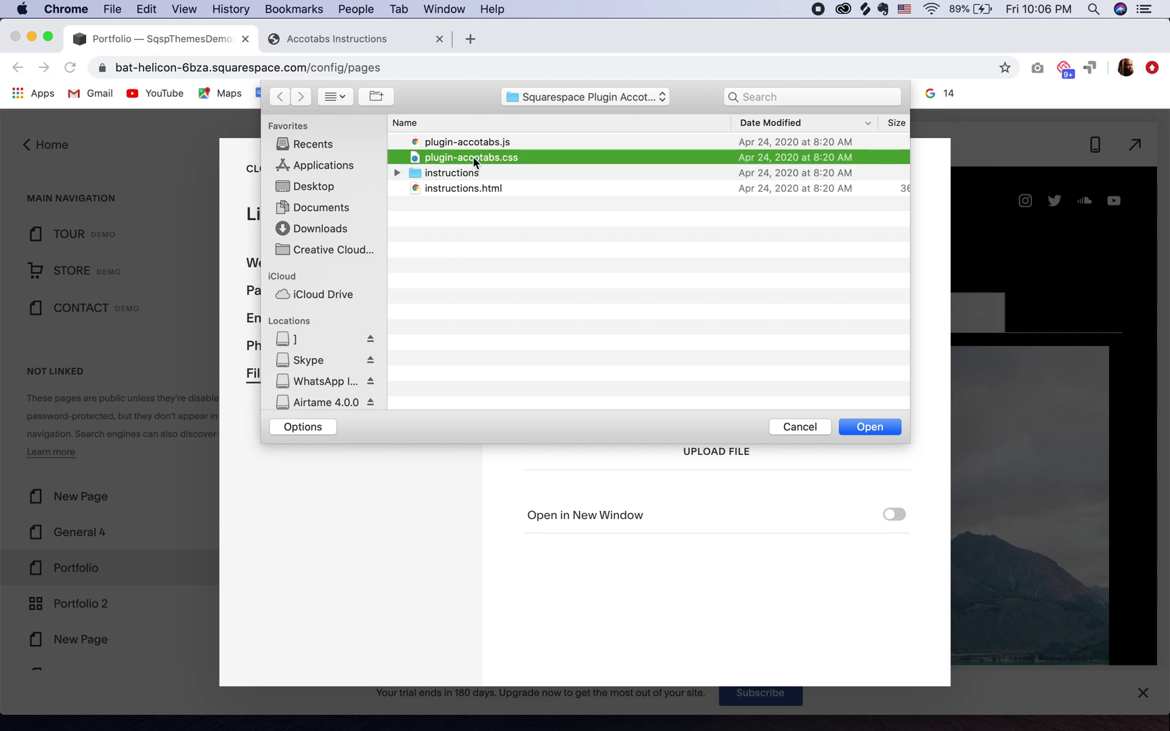
click(813, 428)
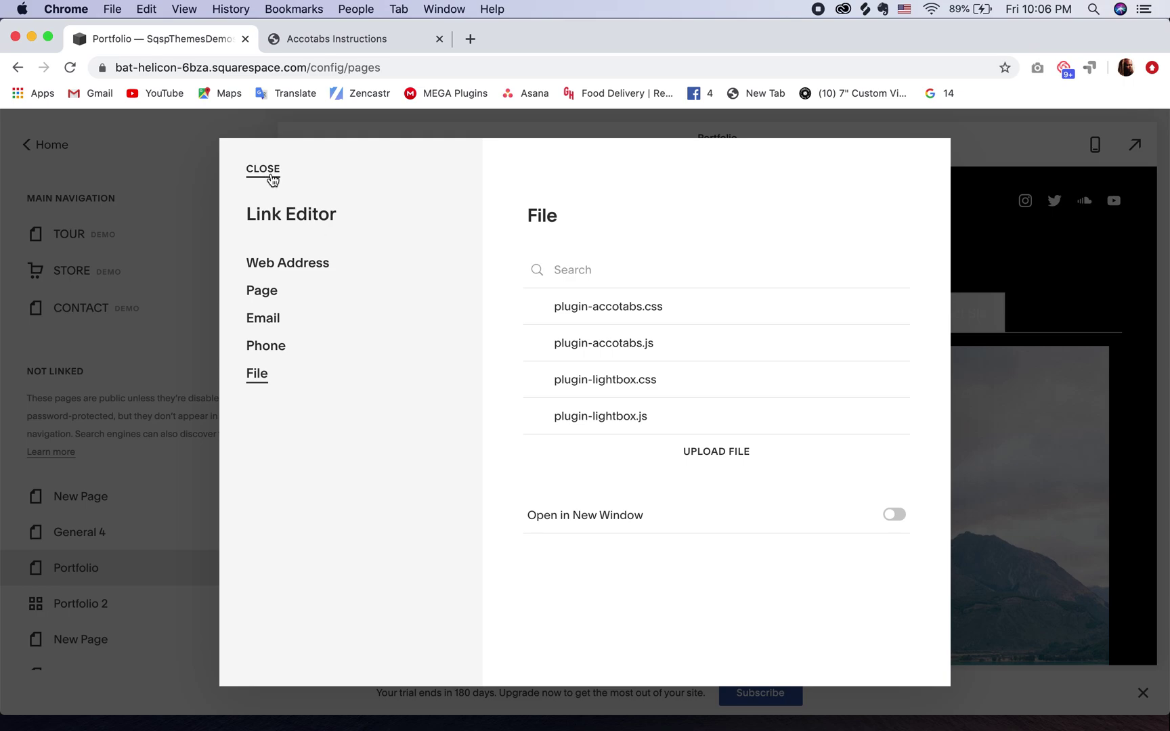
click(271, 177)
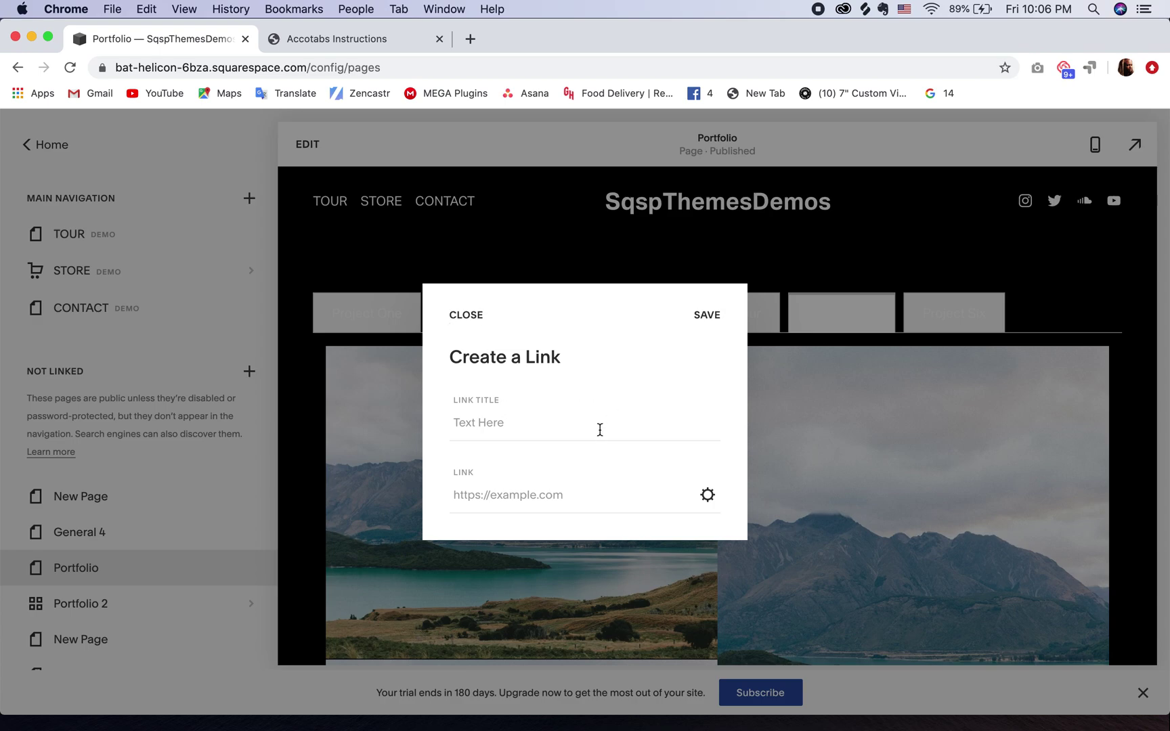
click(466, 315)
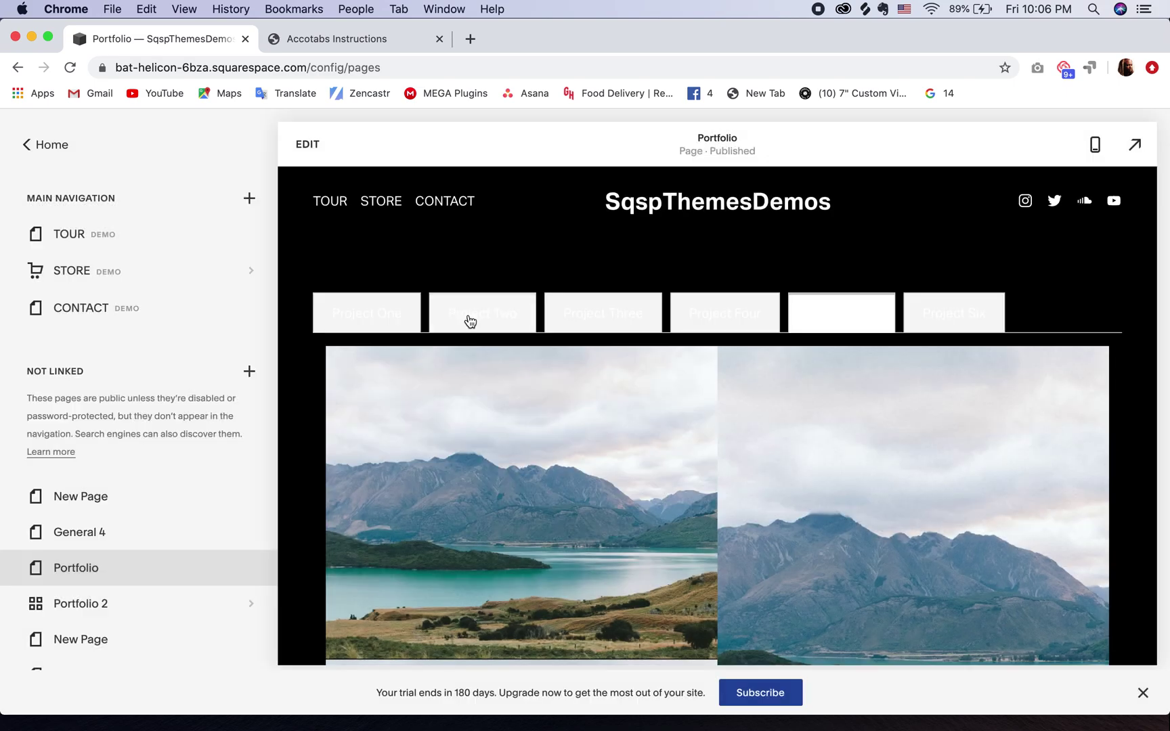
Copy the Accotabs footer embed code from the Install section of the instructions page
click(322, 41)
scroll(469, 369, down, 3)
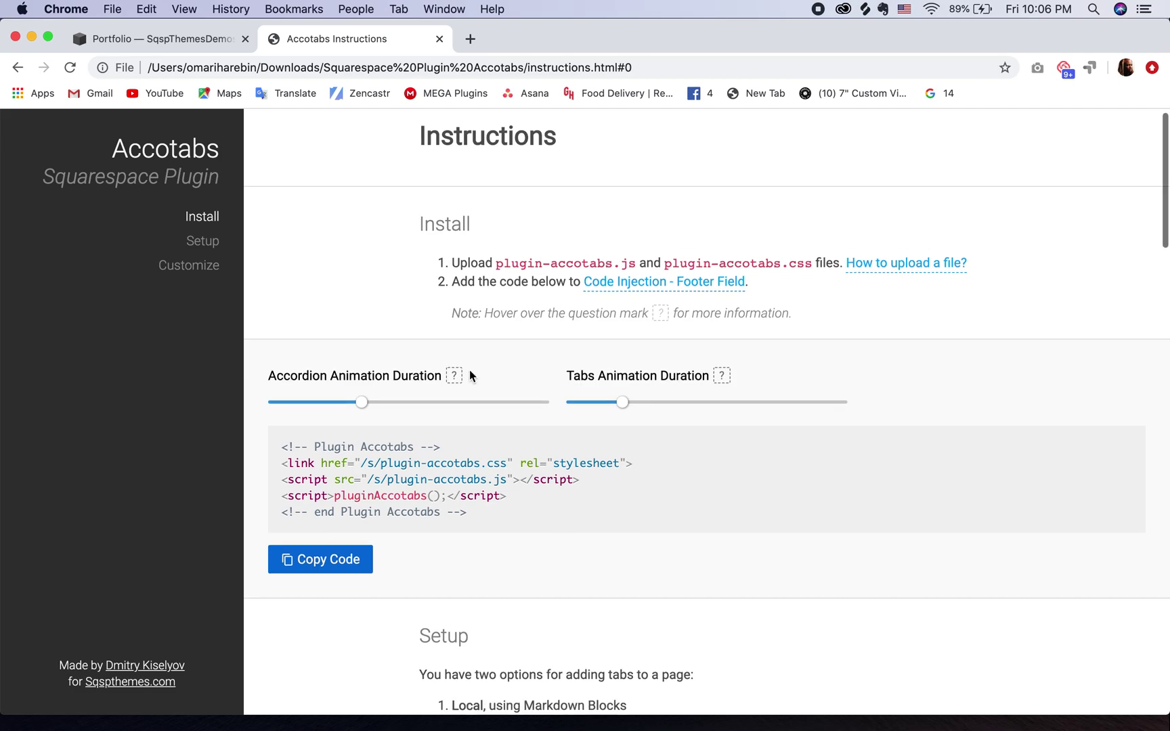
scroll(469, 374, down, 2)
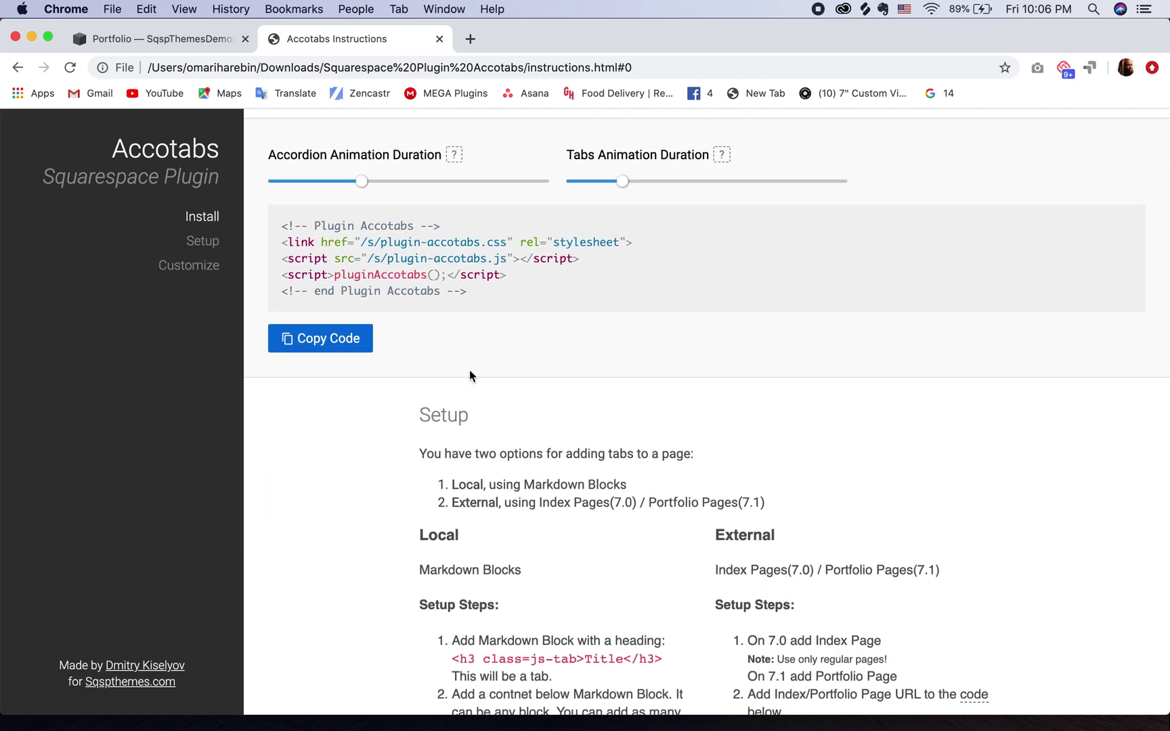
scroll(469, 375, up, 2)
scroll(469, 369, up, 1)
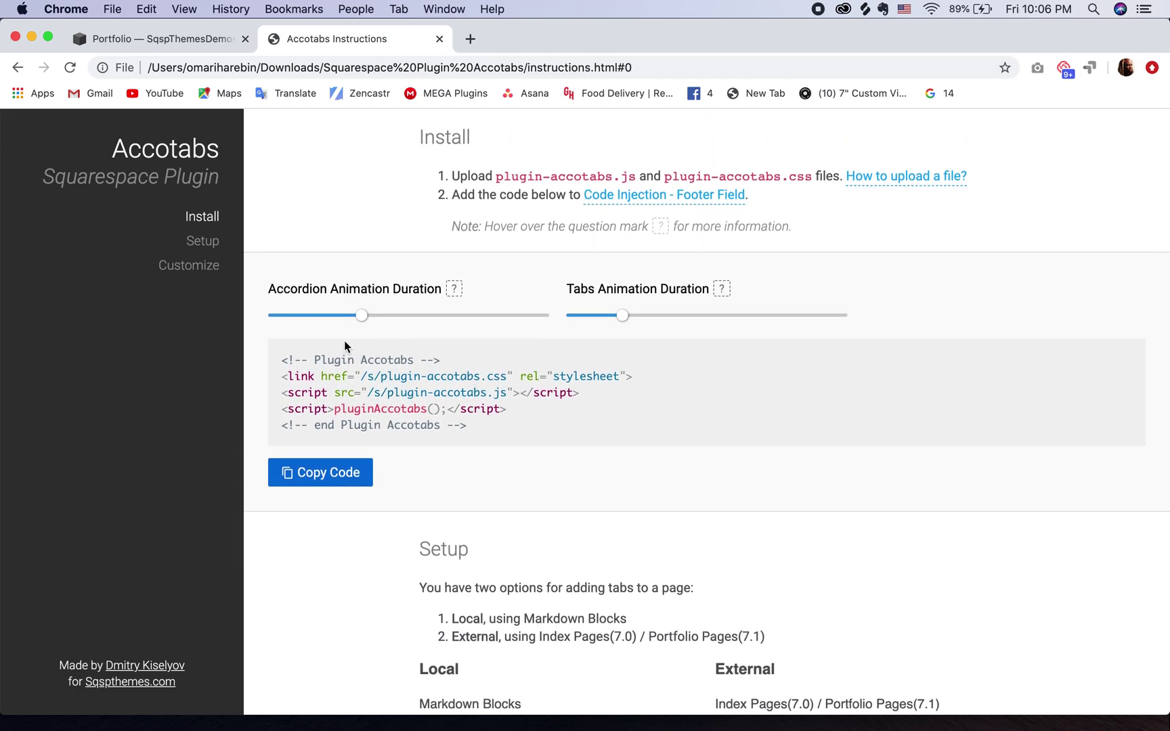
click(330, 476)
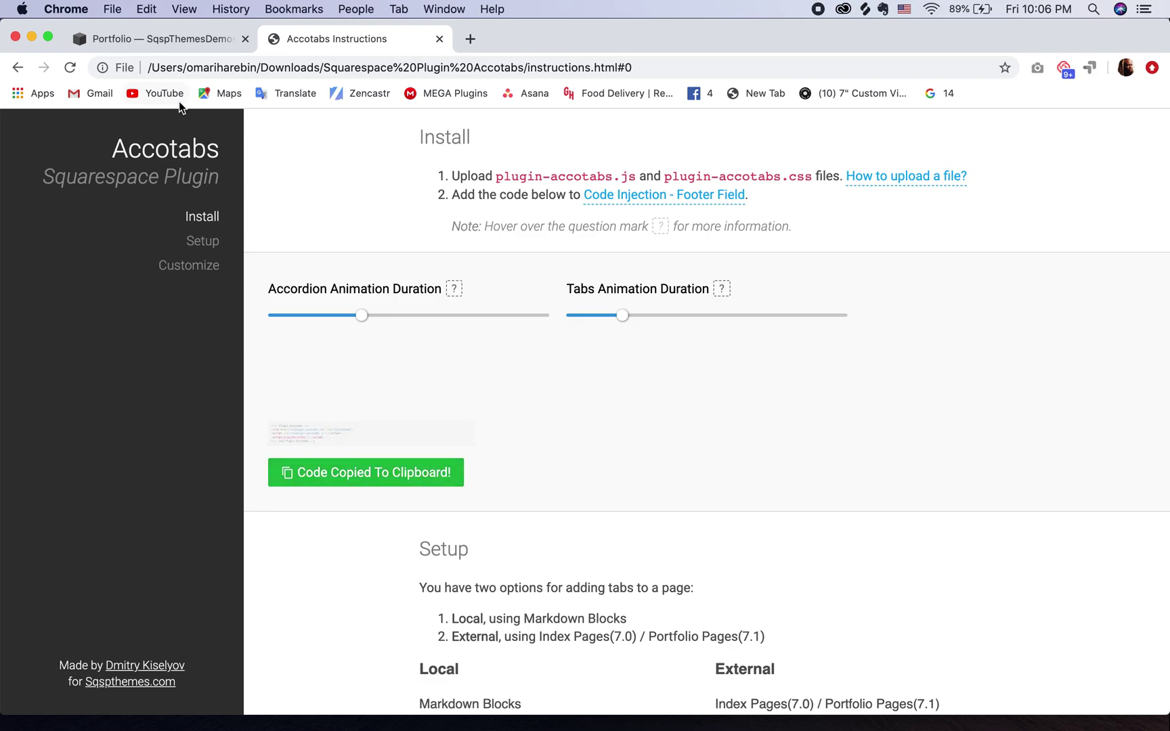
Go to Settings > Advanced > Code Injection in the Squarespace editor
click(149, 40)
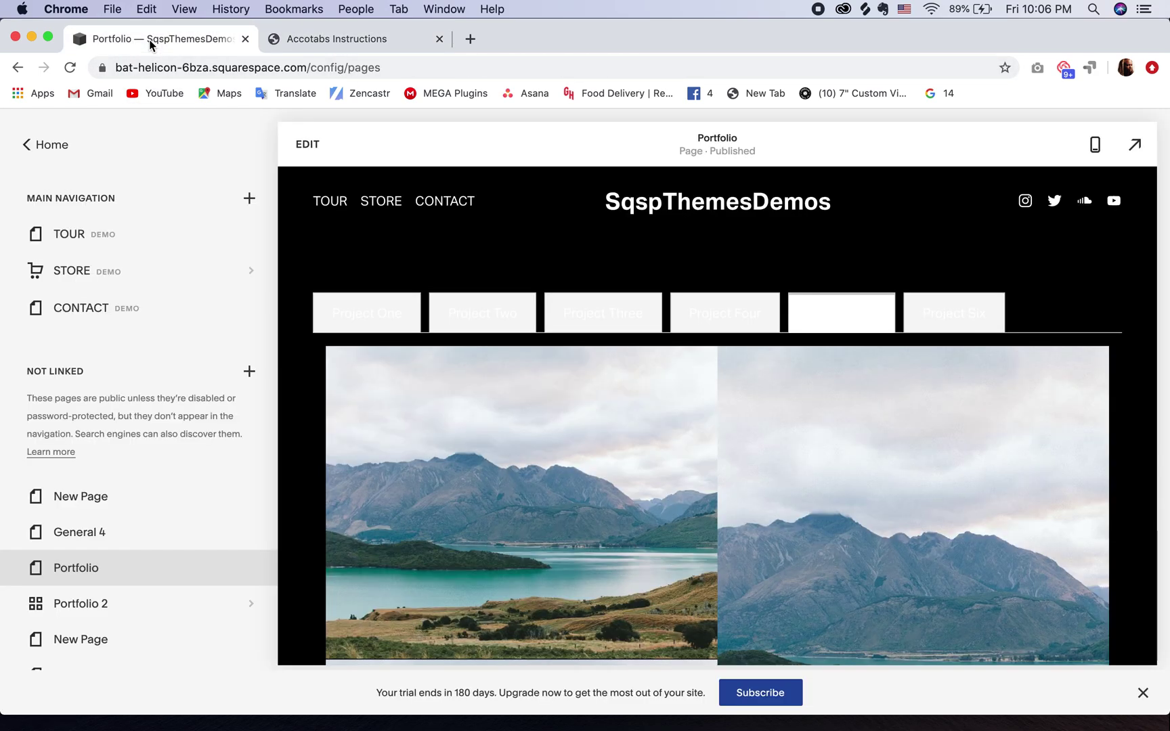
click(27, 144)
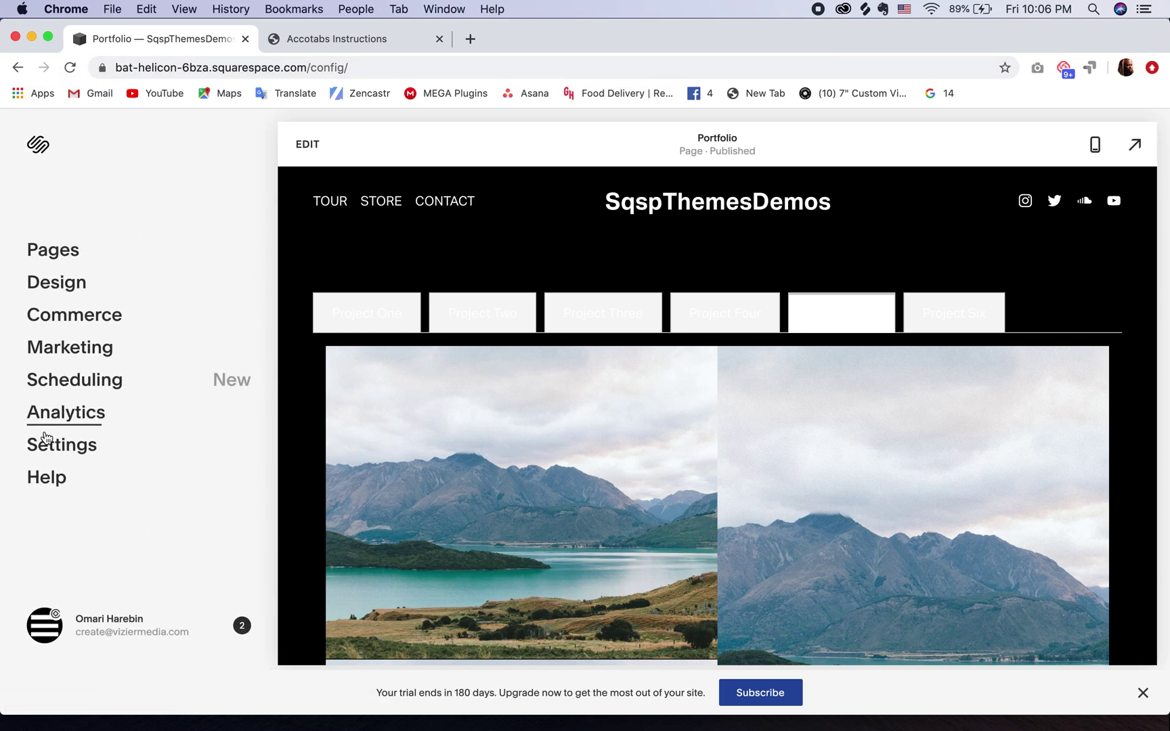
click(46, 441)
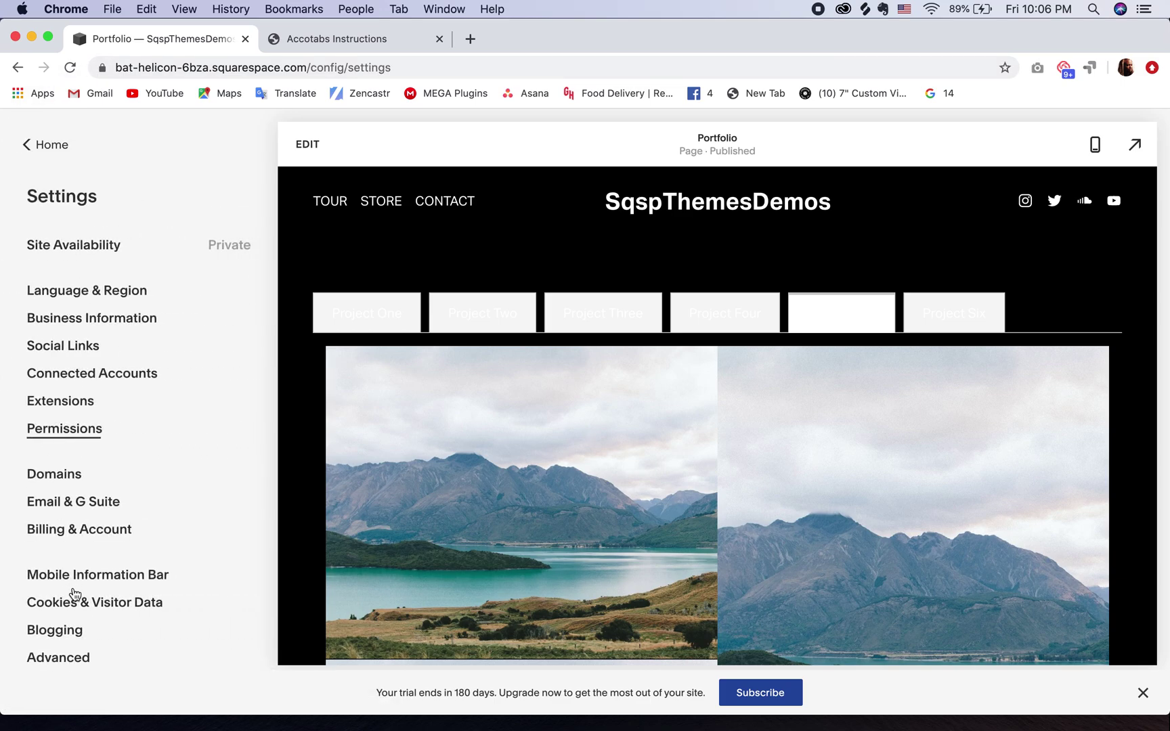
click(77, 658)
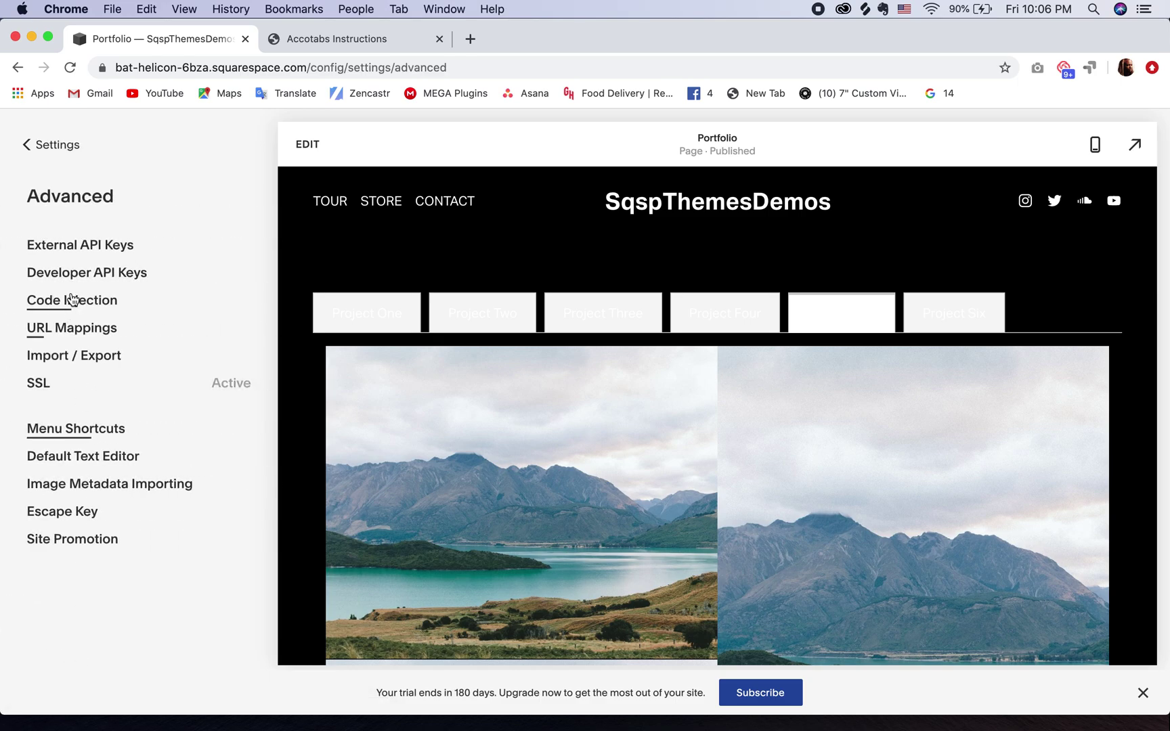
click(69, 302)
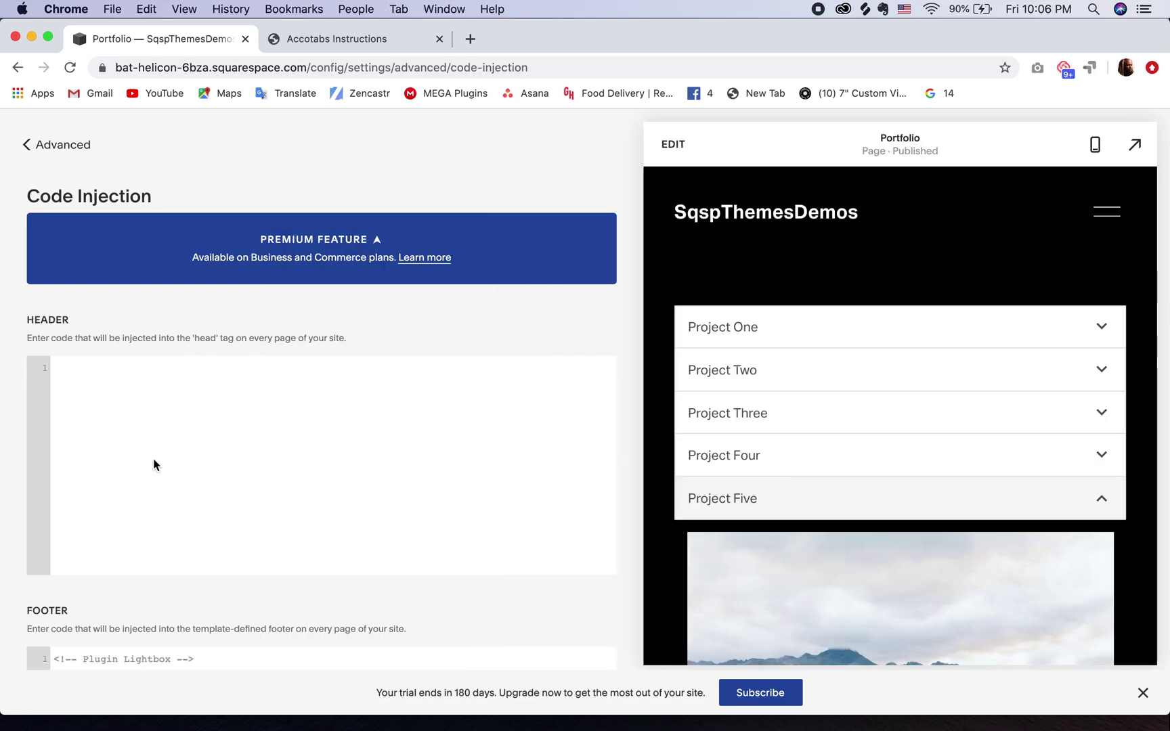
Replace the existing footer code with the pasted Accotabs snippet and save it
scroll(154, 464, down, 5)
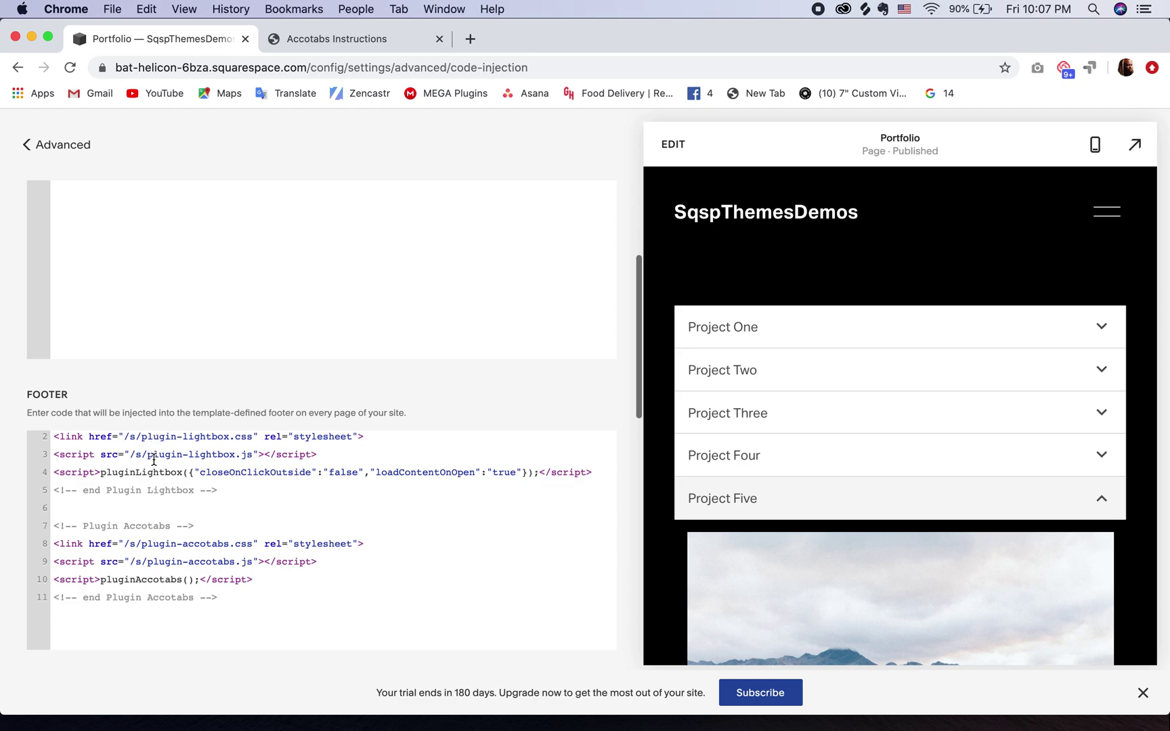
drag(252, 604, 0, 389)
key(BackSpace)
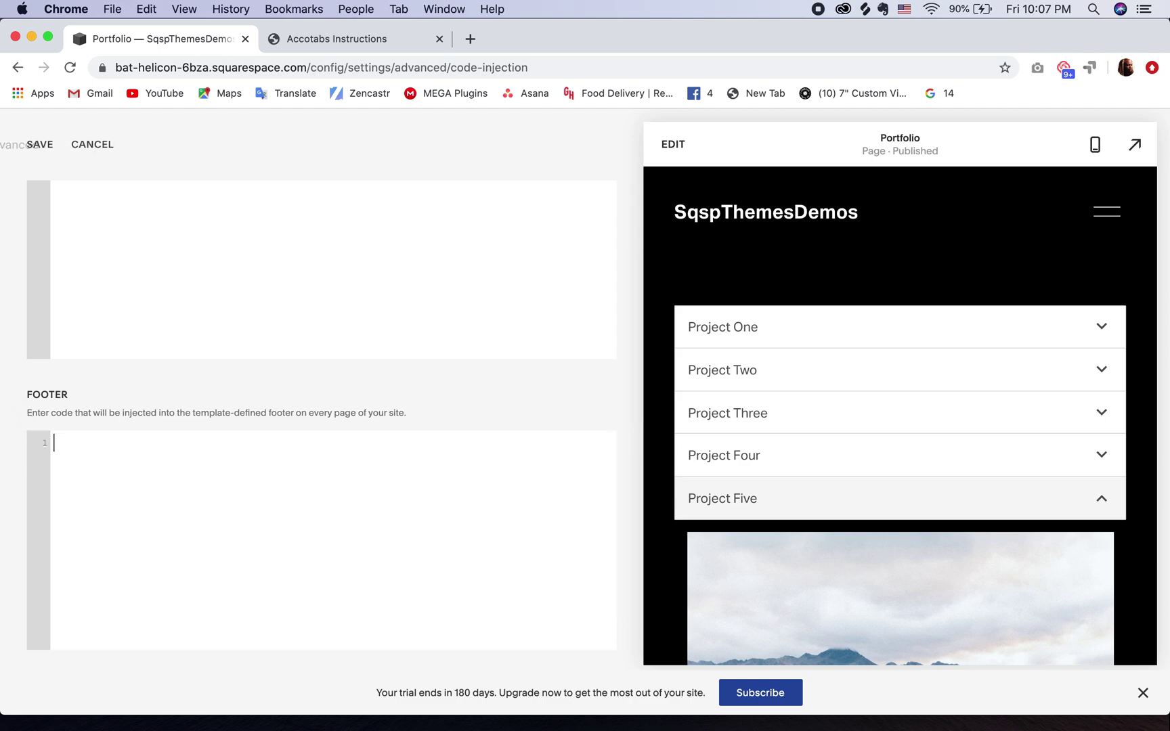
key(super+v)
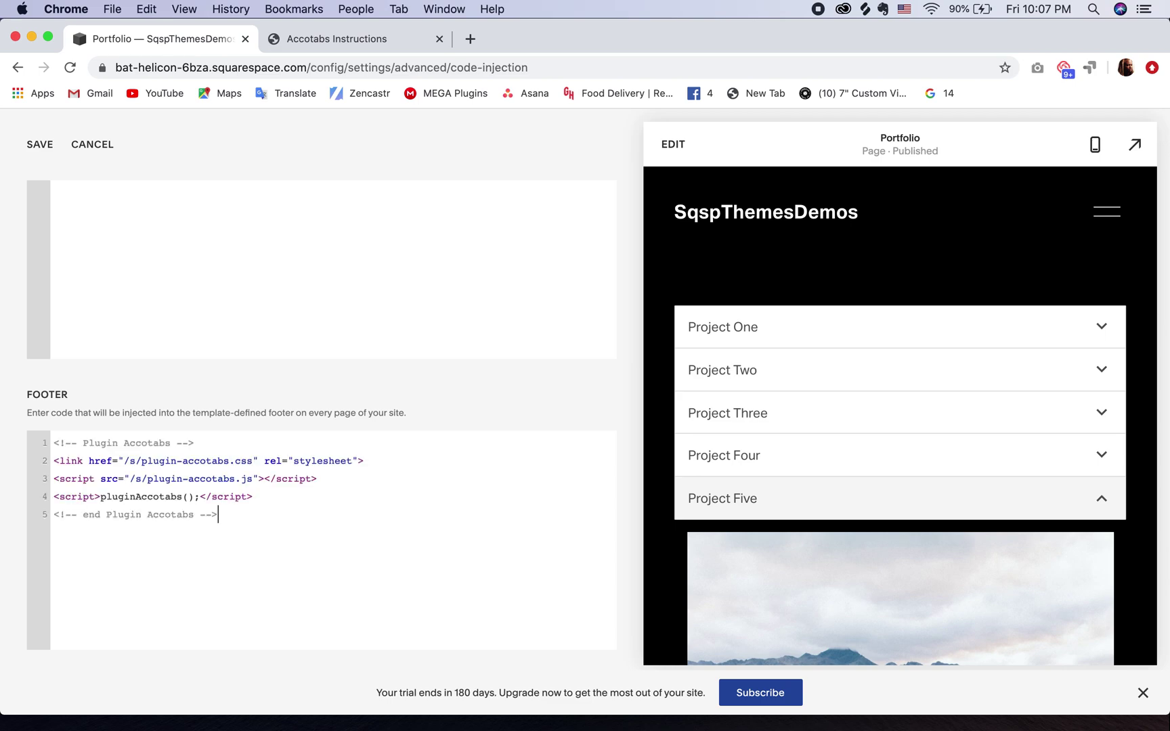
click(32, 145)
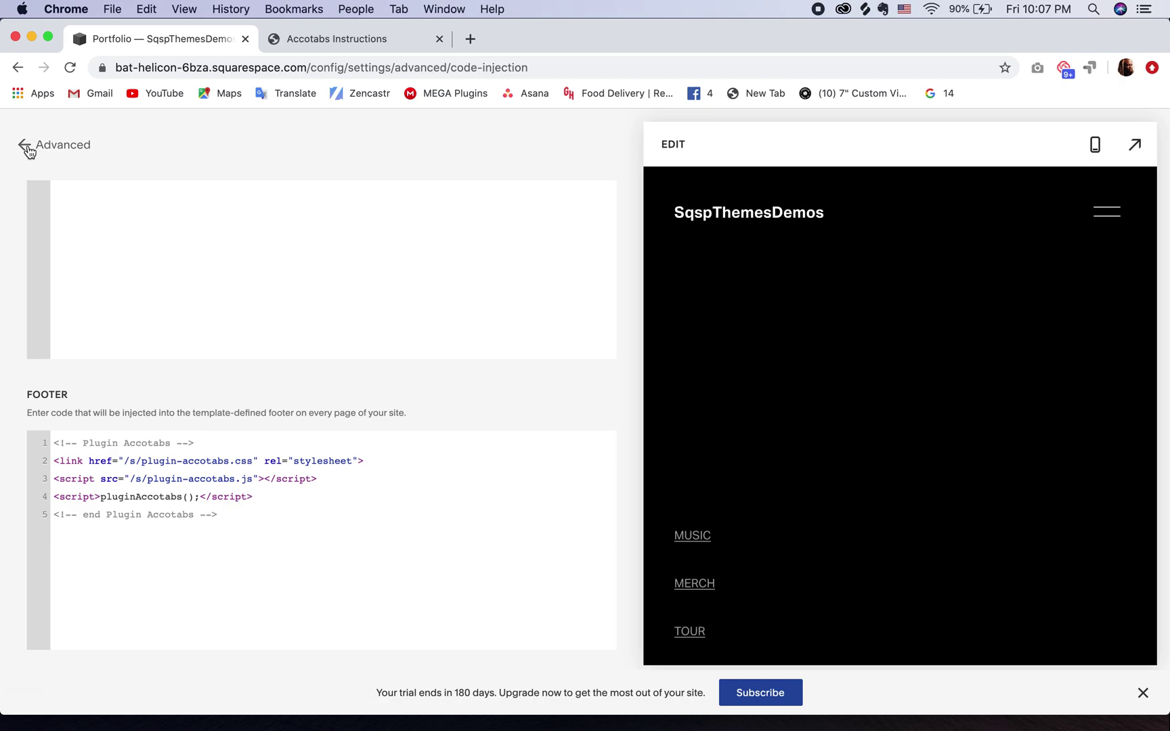
Back out of the settings lists to the site's main Home menu
click(26, 145)
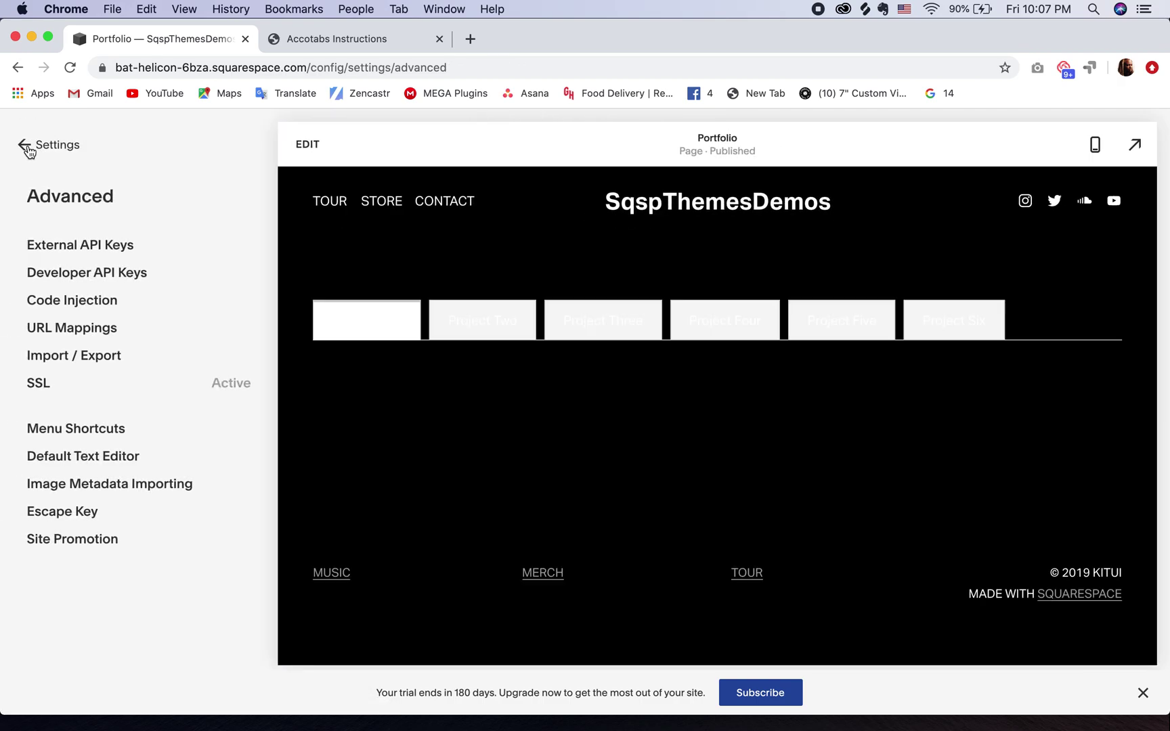
click(27, 149)
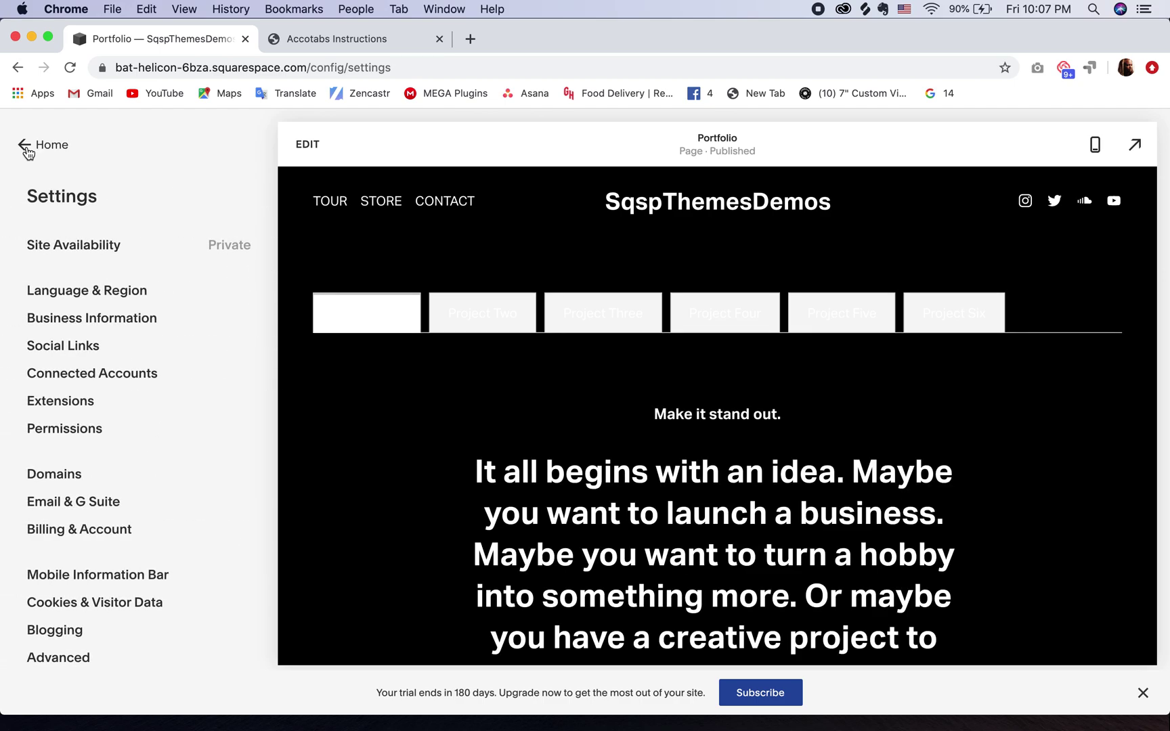
click(27, 149)
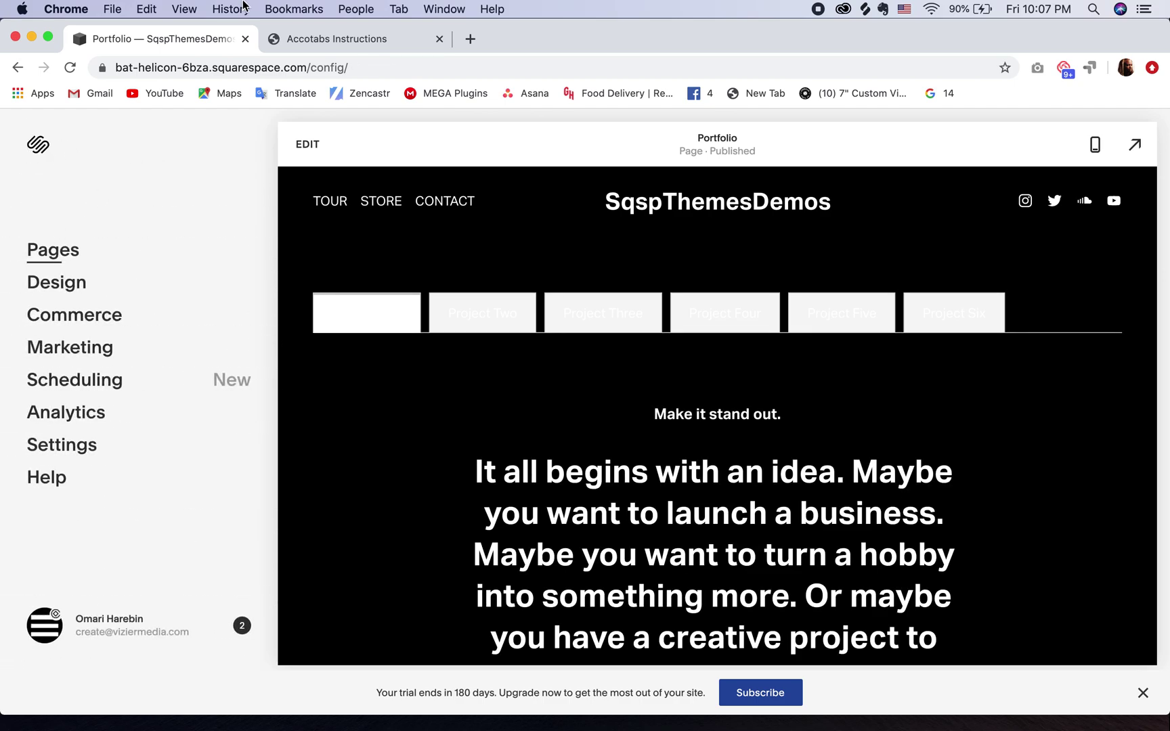
Read through the Accotabs Setup and Customize sections, ending on the Local and External options
click(319, 39)
scroll(396, 308, down, 4)
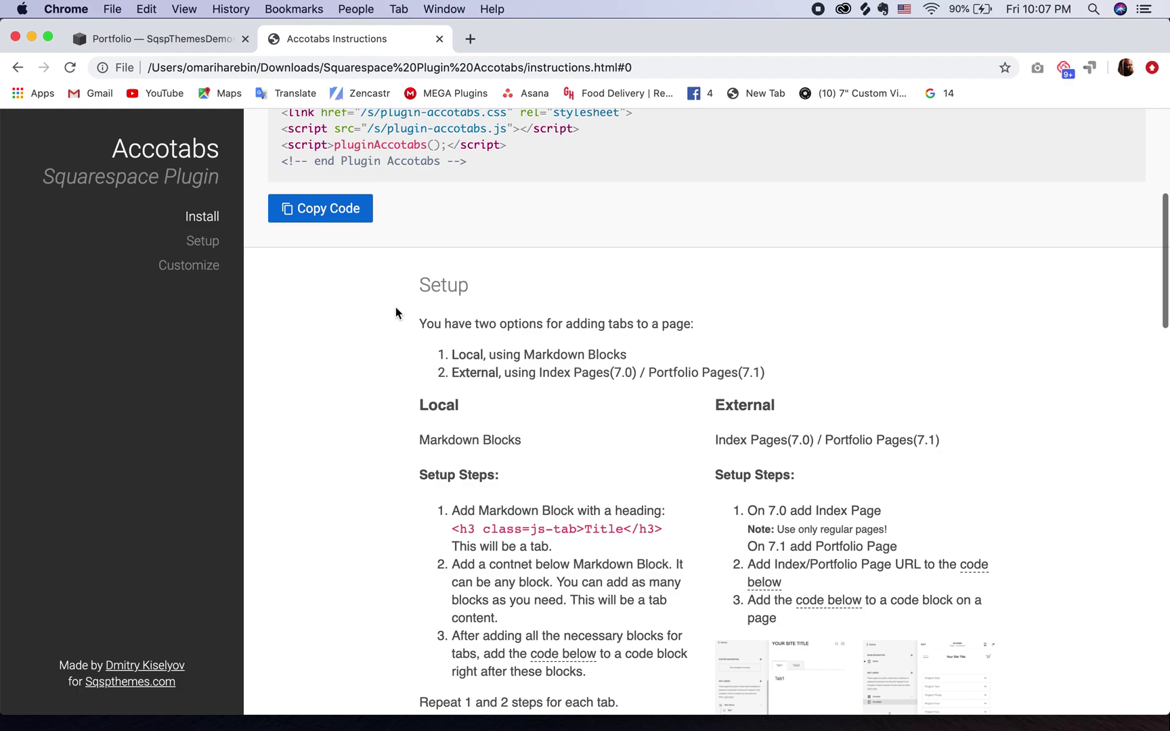
scroll(396, 312, down, 2)
scroll(396, 311, down, 2)
scroll(396, 309, up, 1)
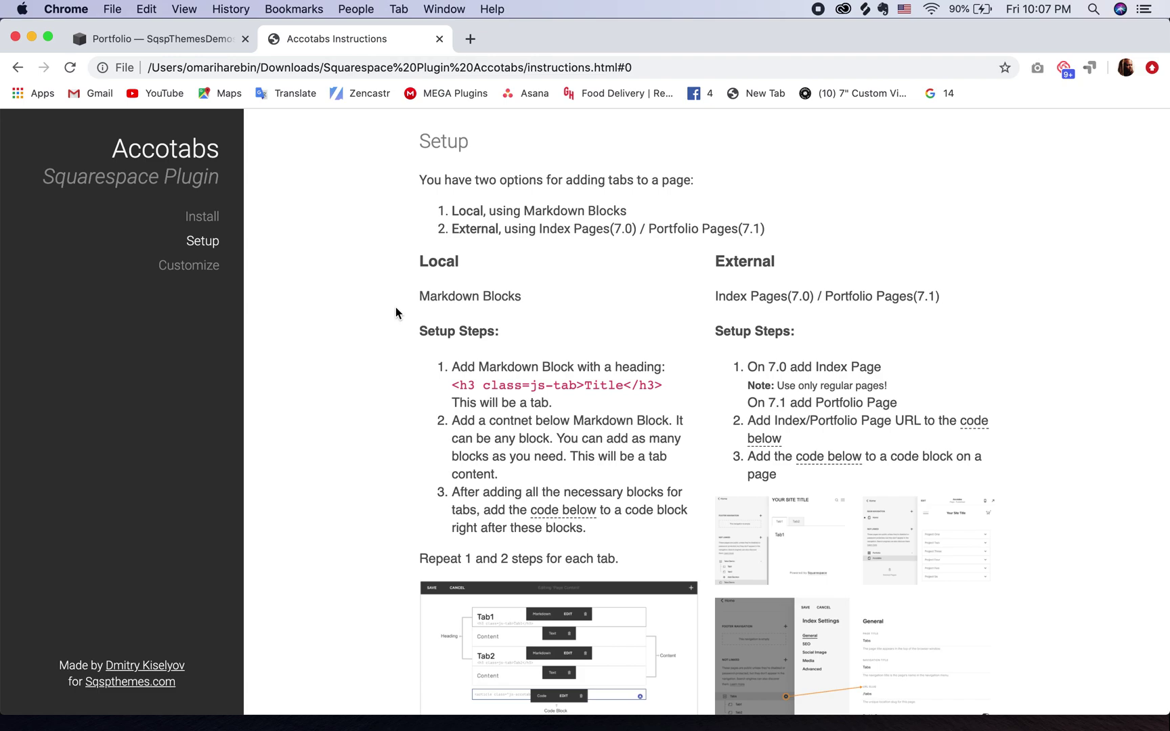
scroll(396, 311, down, 10)
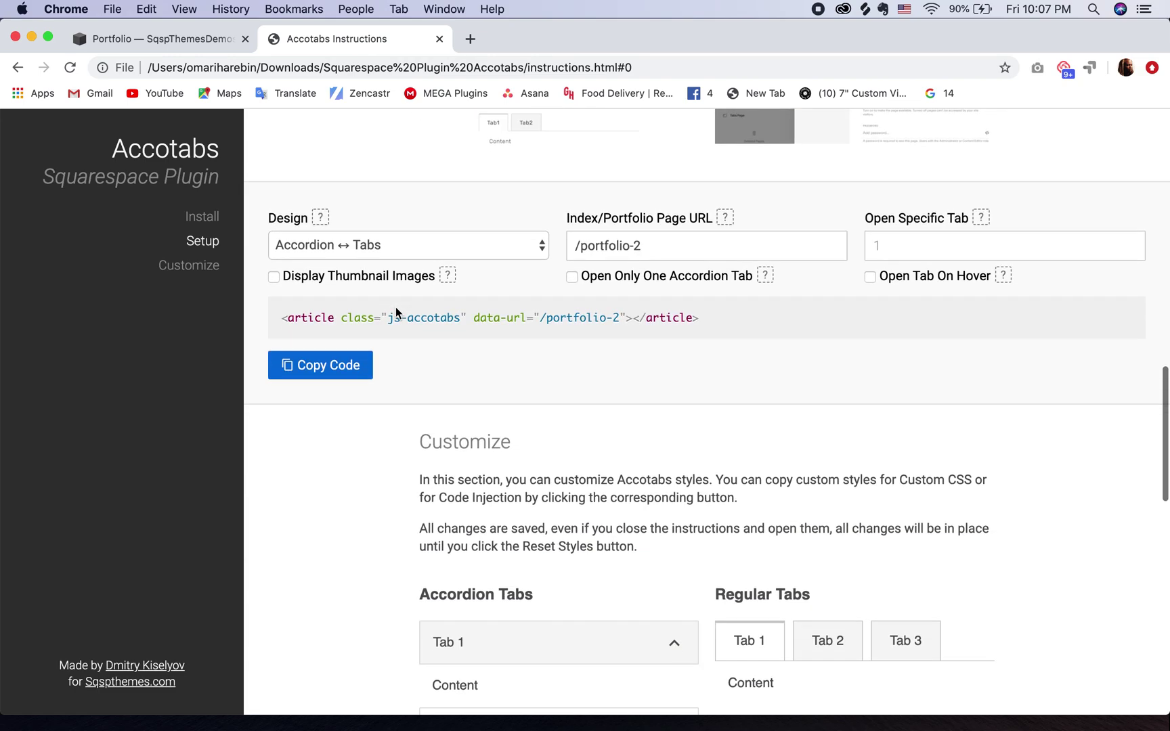
scroll(396, 308, down, 3)
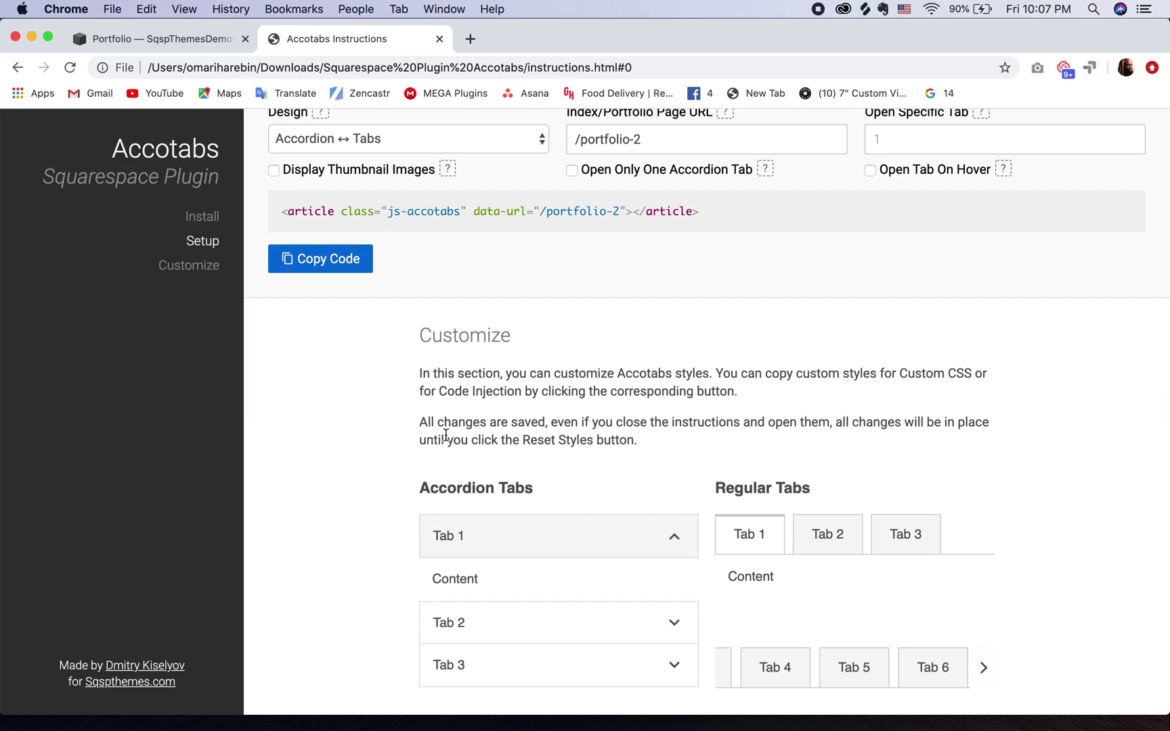
scroll(447, 435, up, 10)
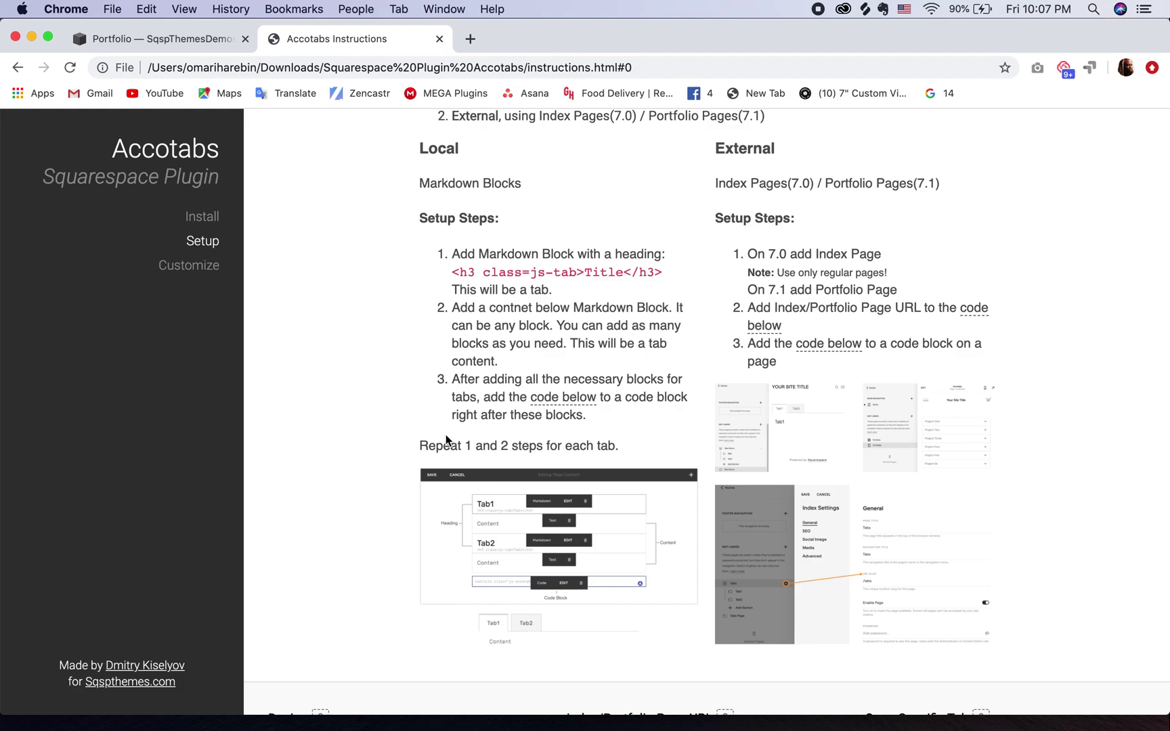
Add an unlinked Portfolio page with the Portfolio 3 layout, containing Project One through Four
click(165, 40)
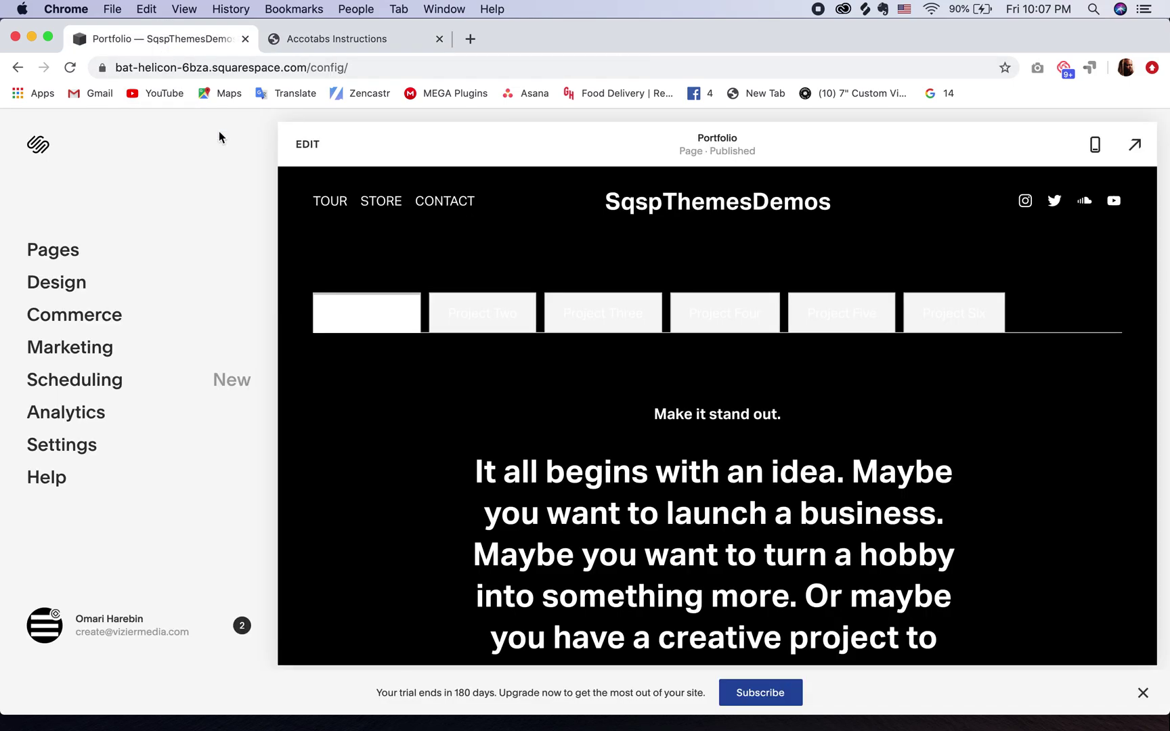
click(52, 251)
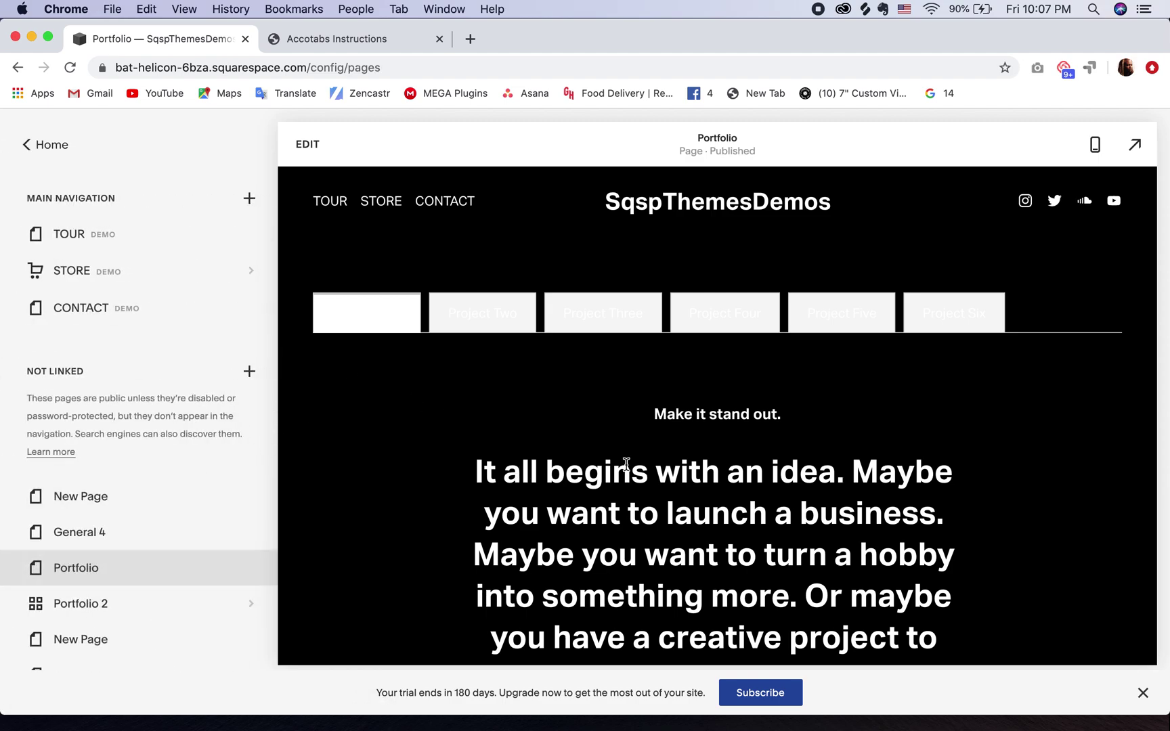
scroll(199, 573, down, 2)
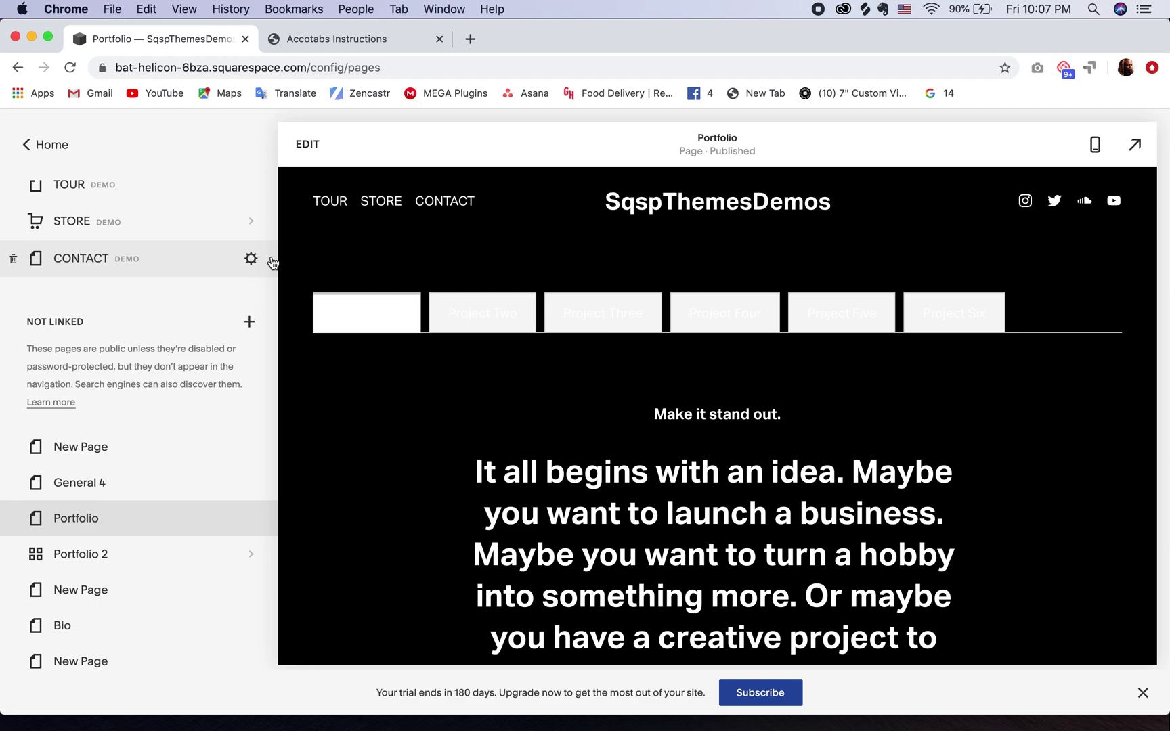
click(249, 323)
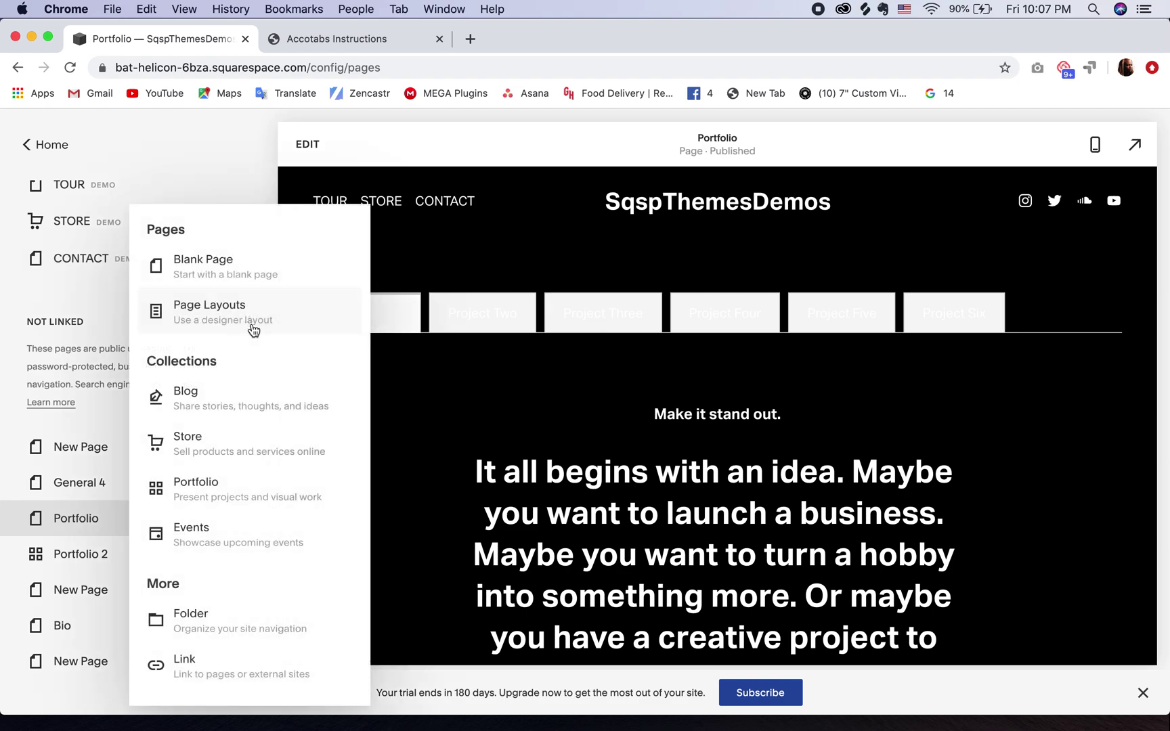
click(179, 489)
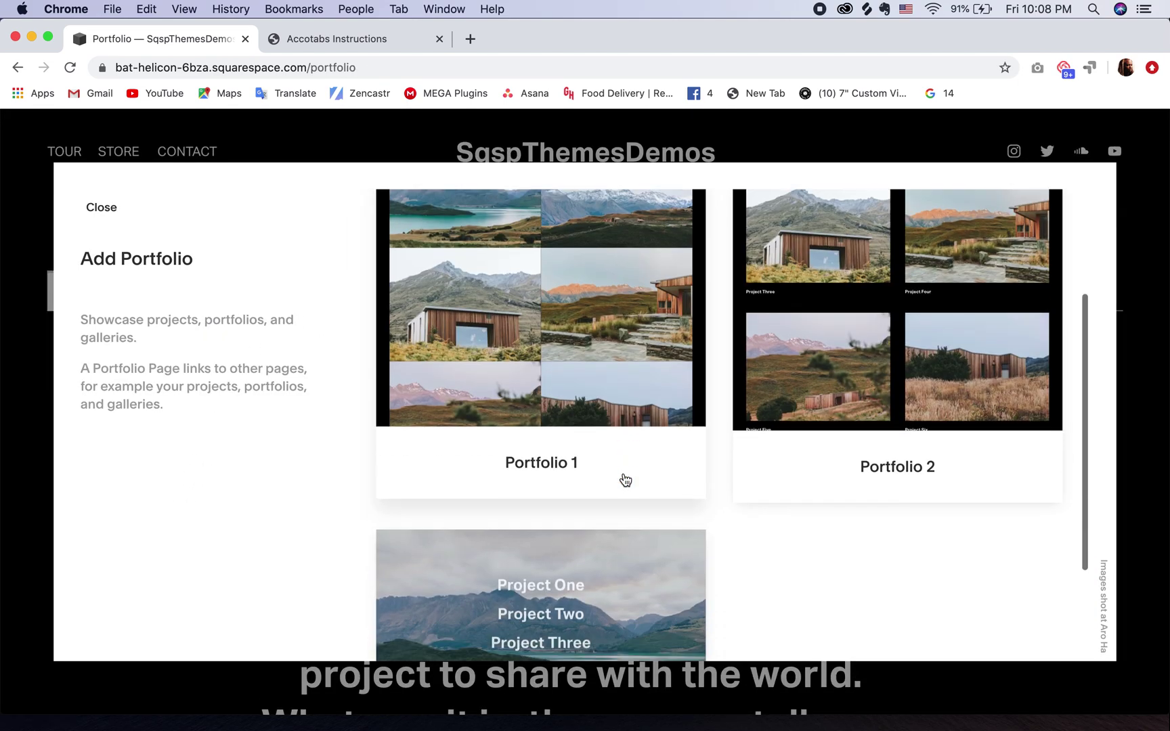
scroll(625, 480, down, 3)
click(595, 485)
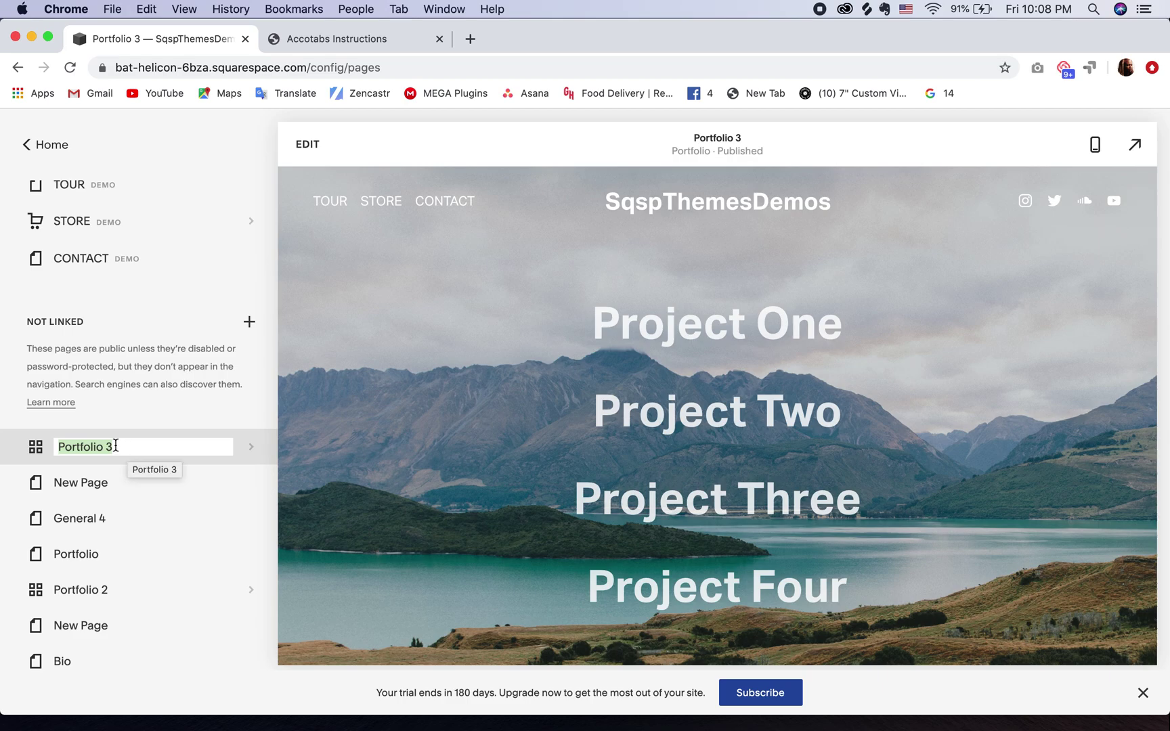
Leave the name as Portfolio 3, preview its Project Two page, then go back to the pages list
click(154, 445)
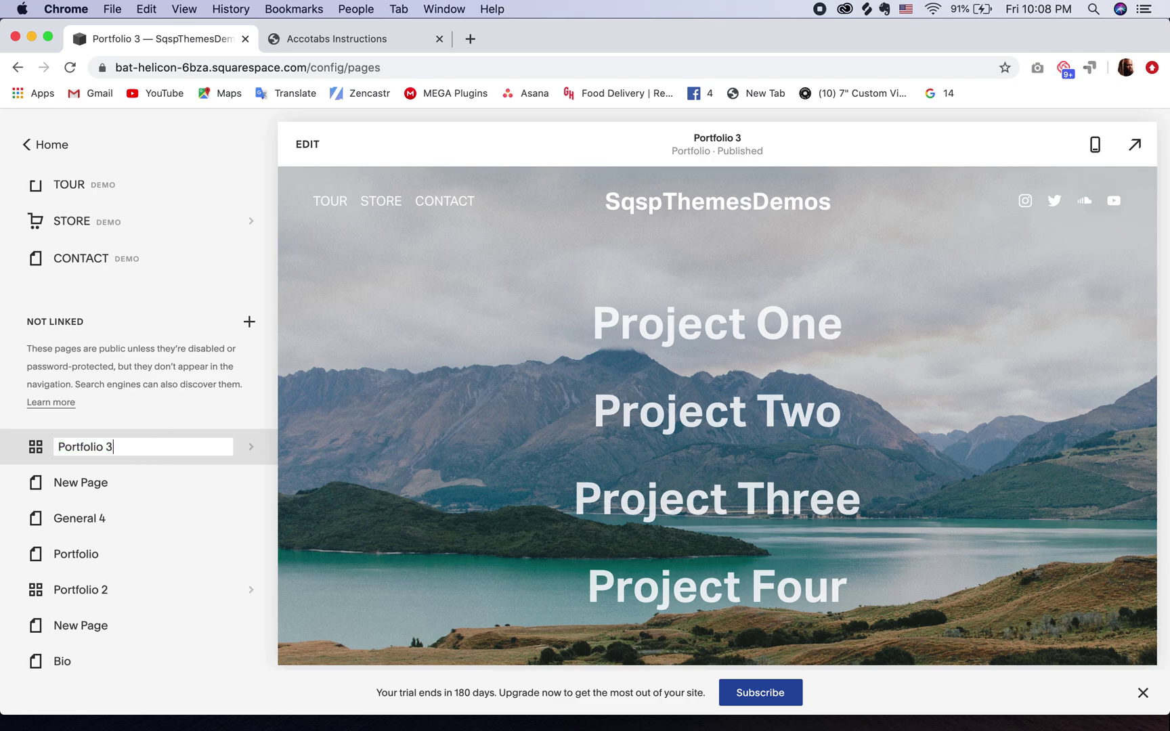
click(165, 436)
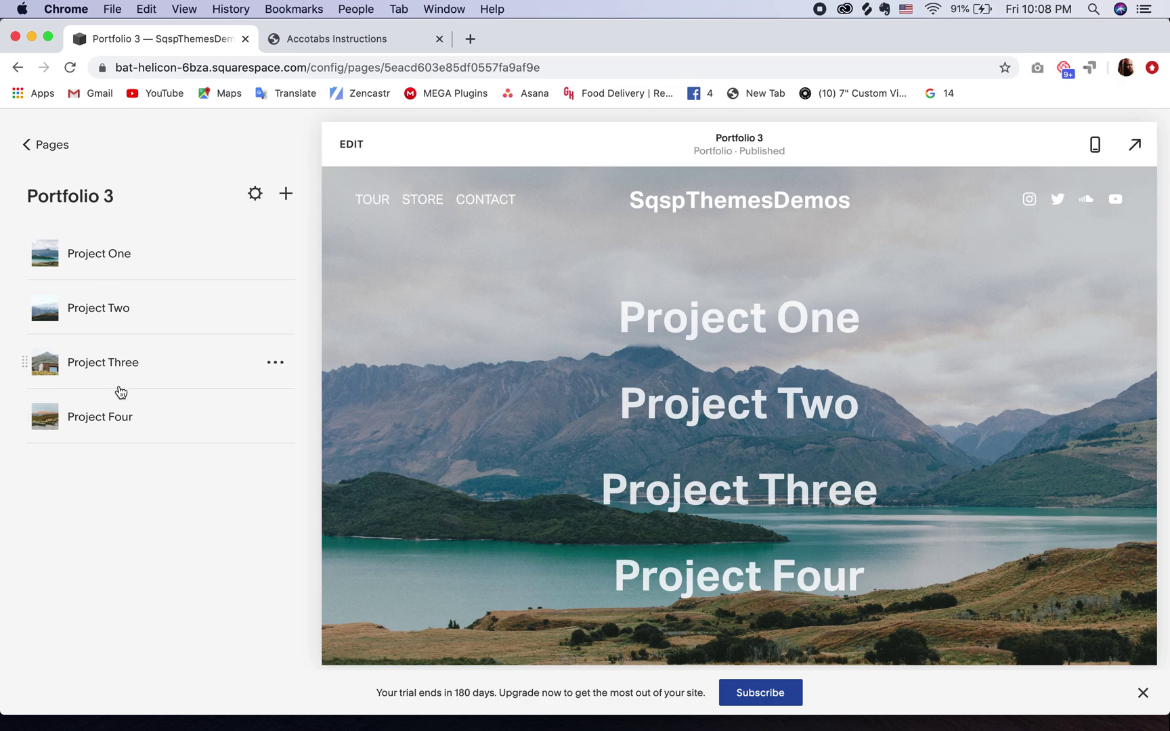
click(112, 308)
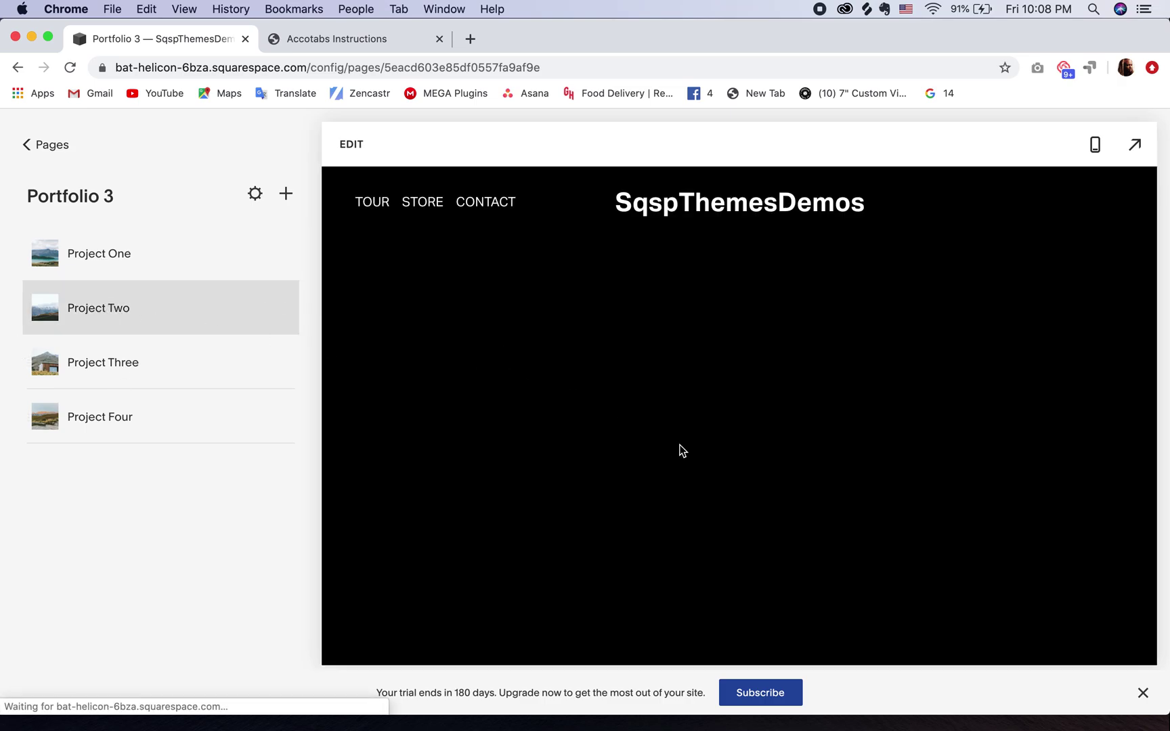
scroll(749, 531, down, 5)
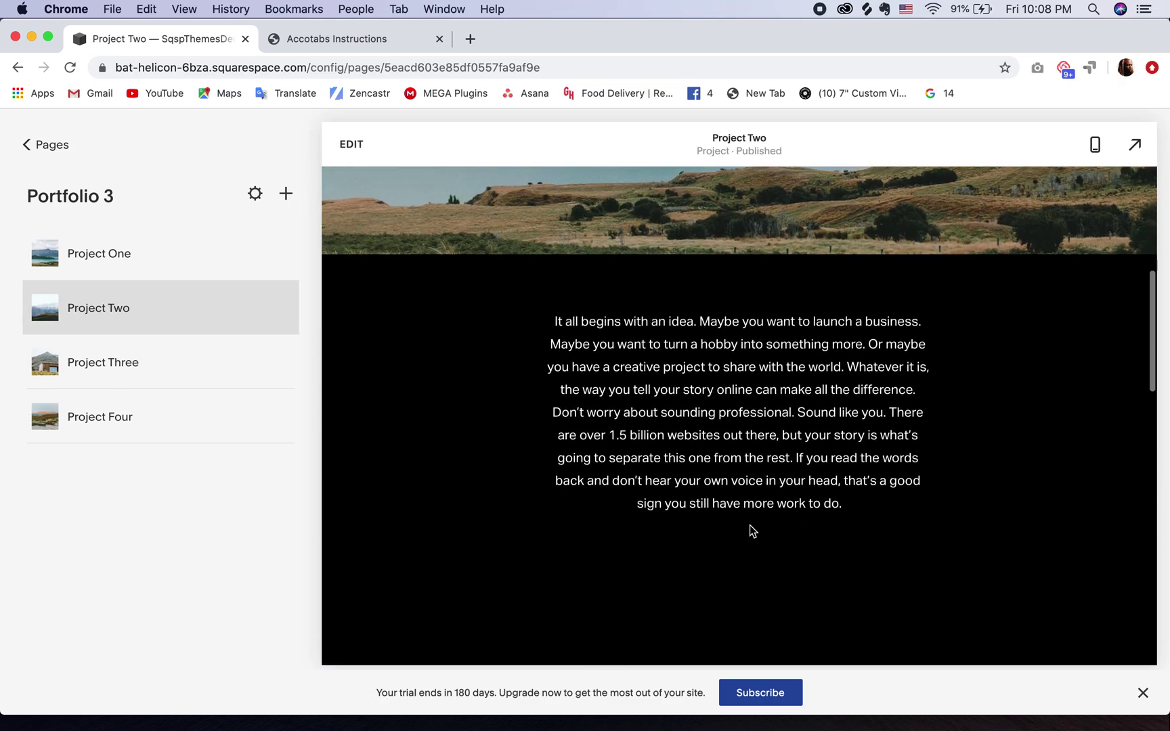
click(17, 146)
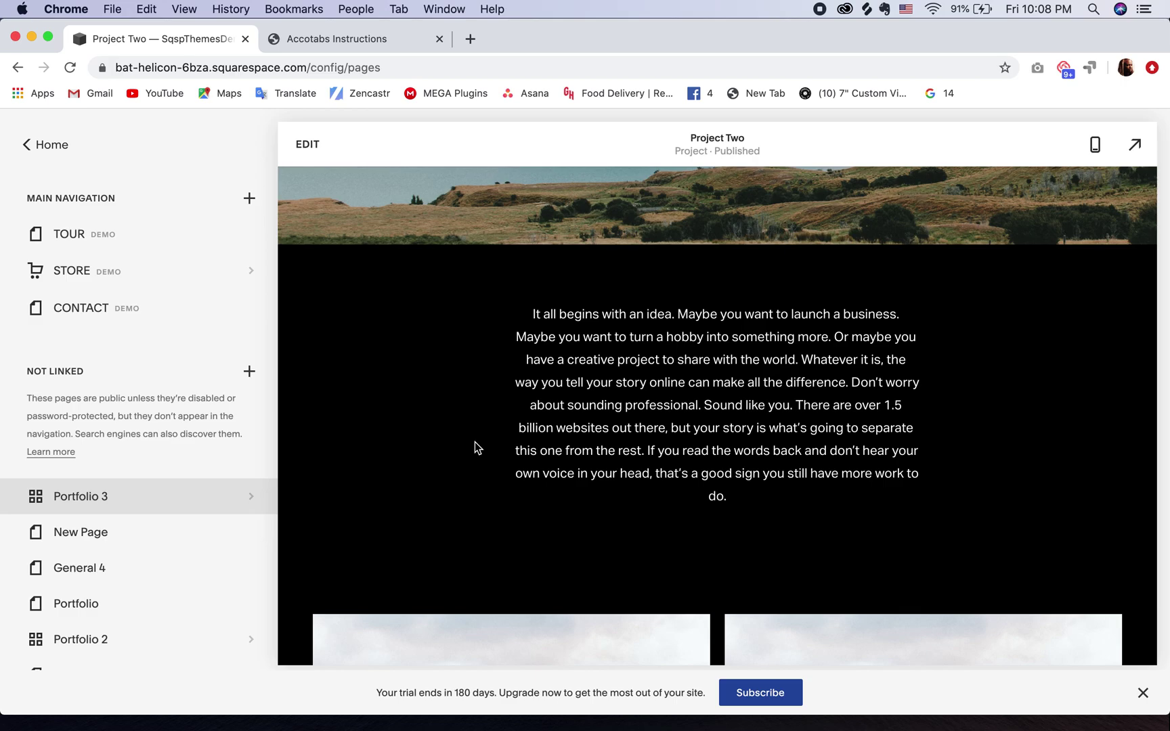
scroll(528, 441, down, 1)
scroll(529, 441, down, 5)
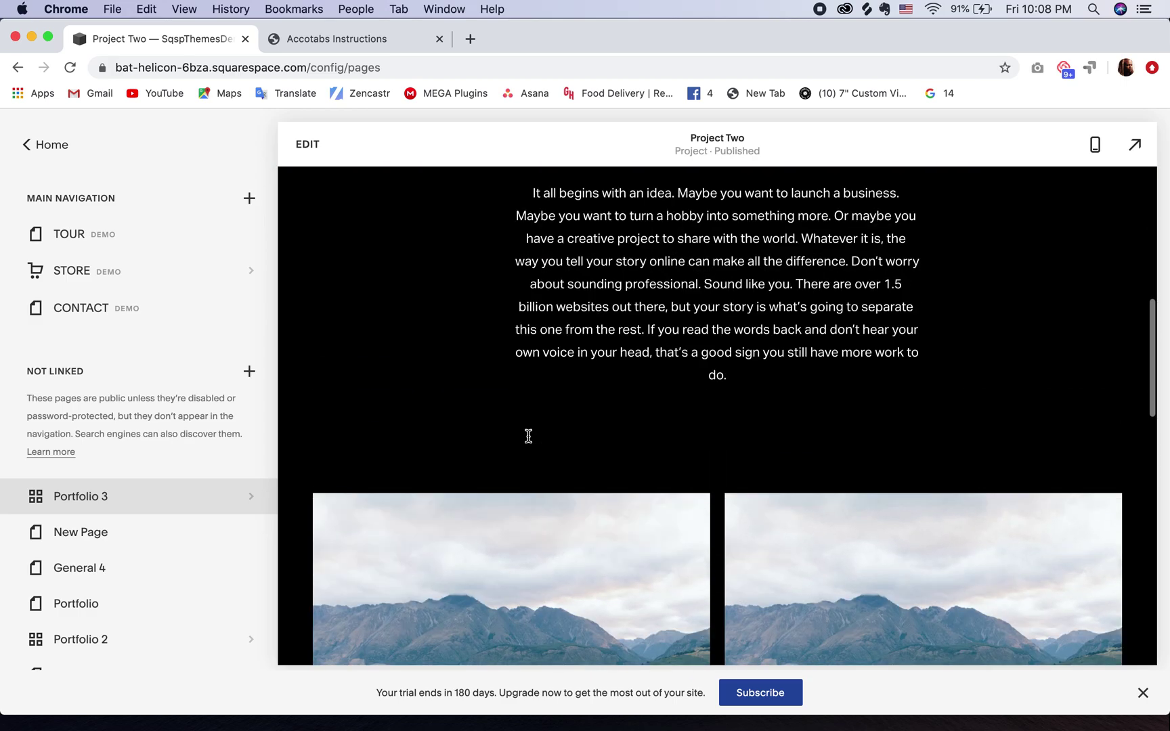
mouse_move(92, 508)
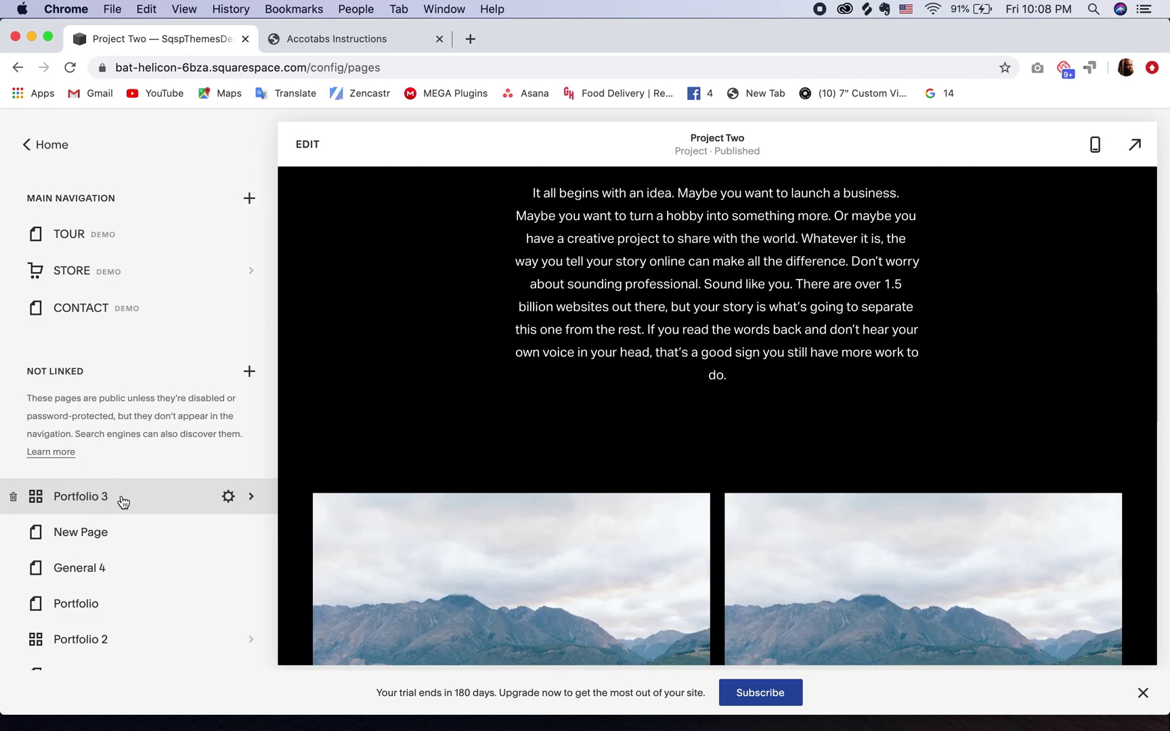
Create an unlinked blank page named 'Portfolio 3 stuff'
click(248, 373)
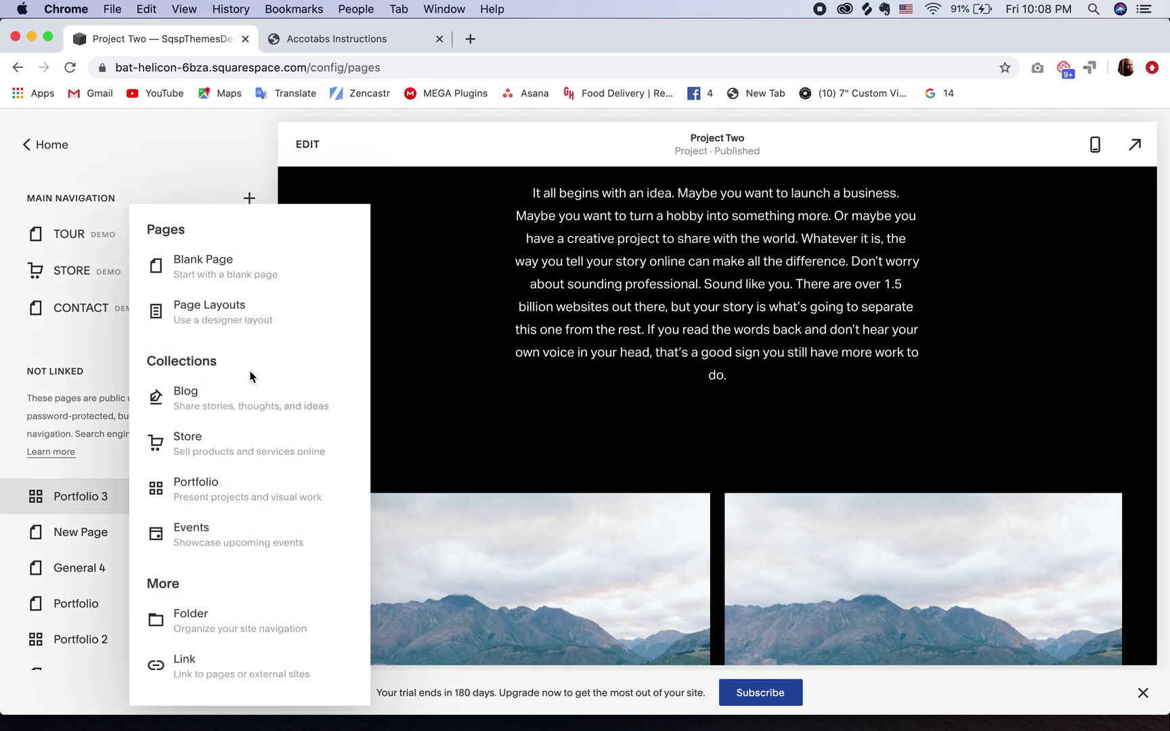
click(222, 274)
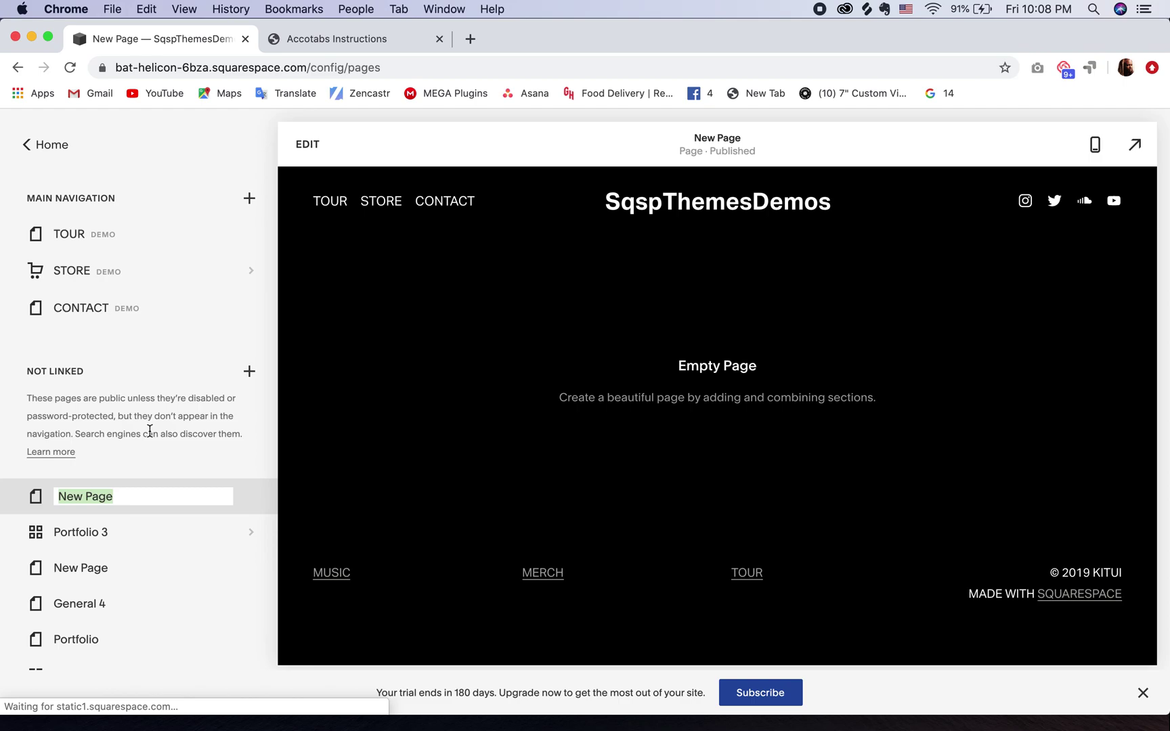
text(Portfolio 3 stu)
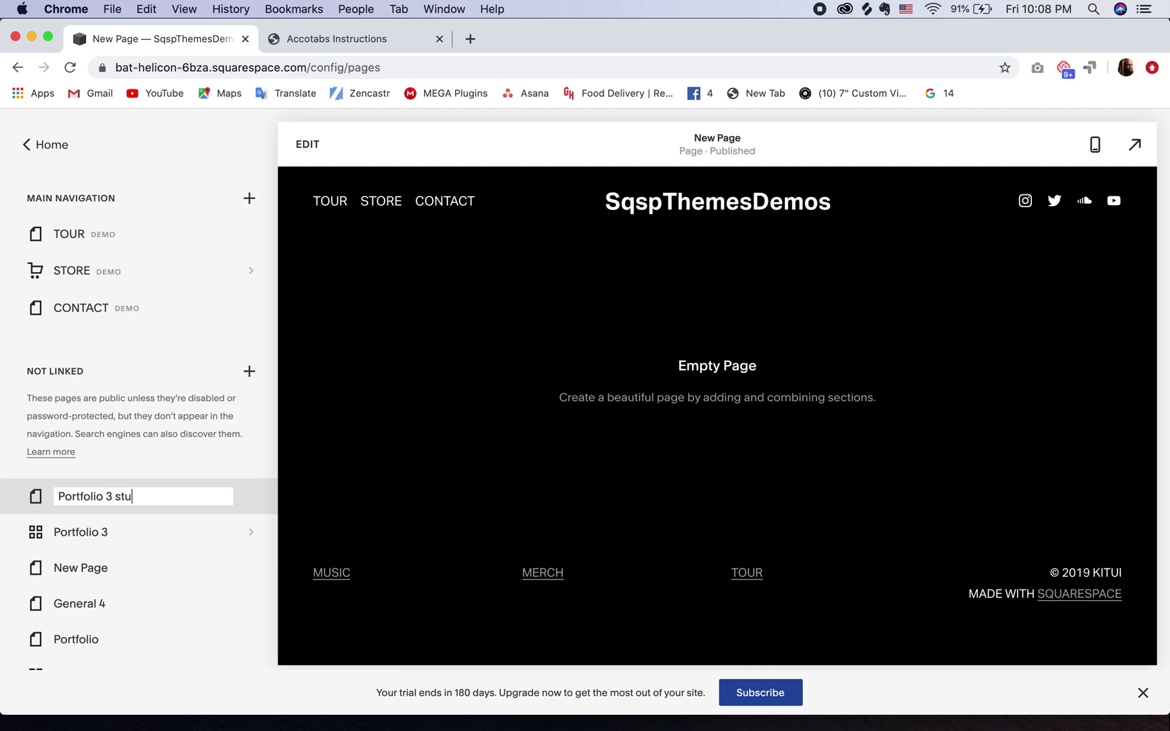
text(ff)
key(Return)
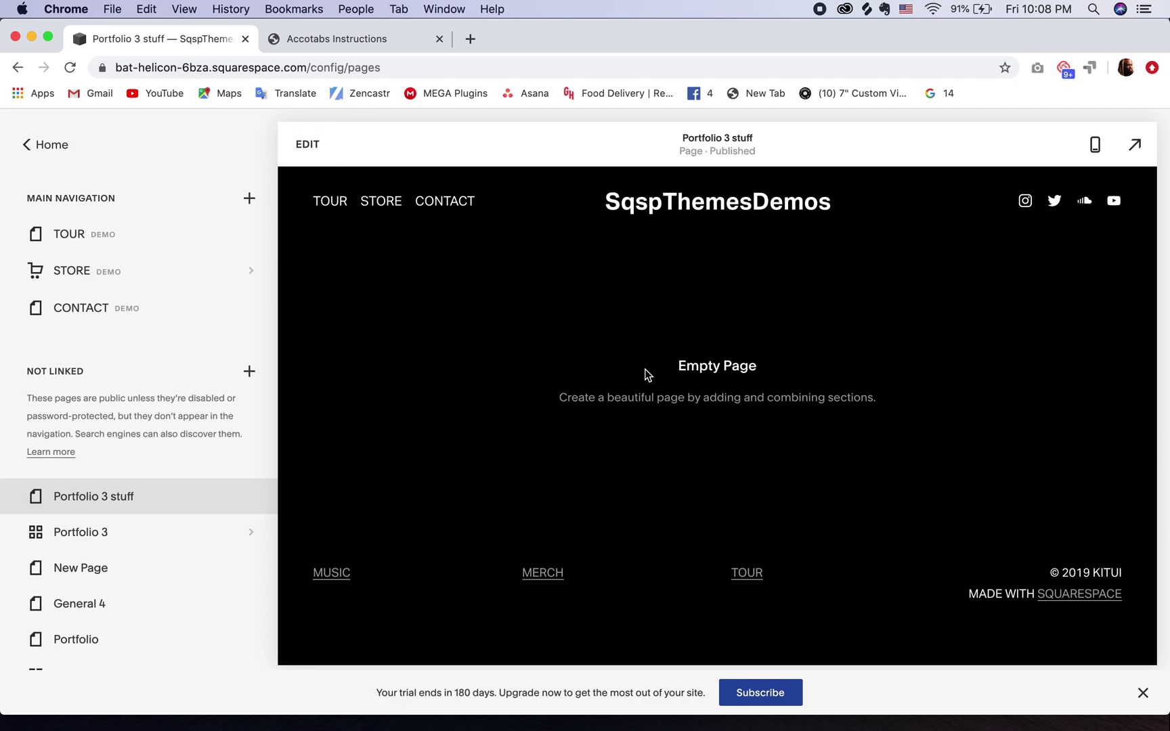
Edit the page and add one empty blank section
click(307, 145)
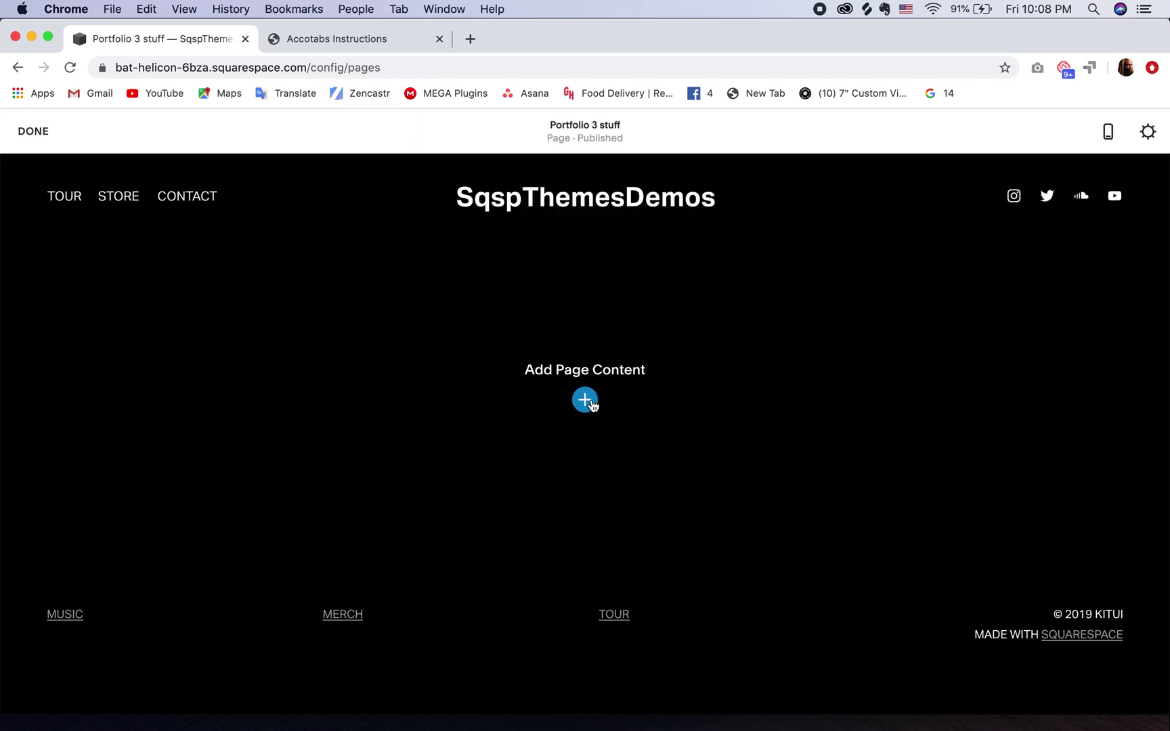
click(587, 401)
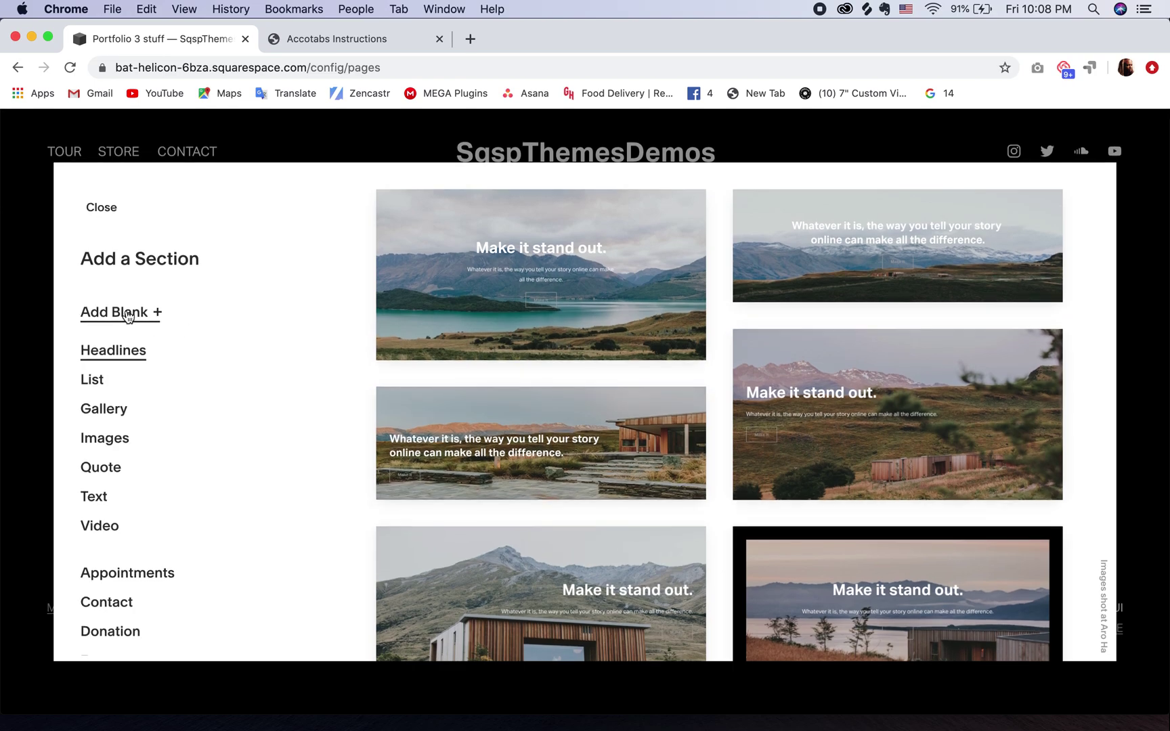
click(128, 316)
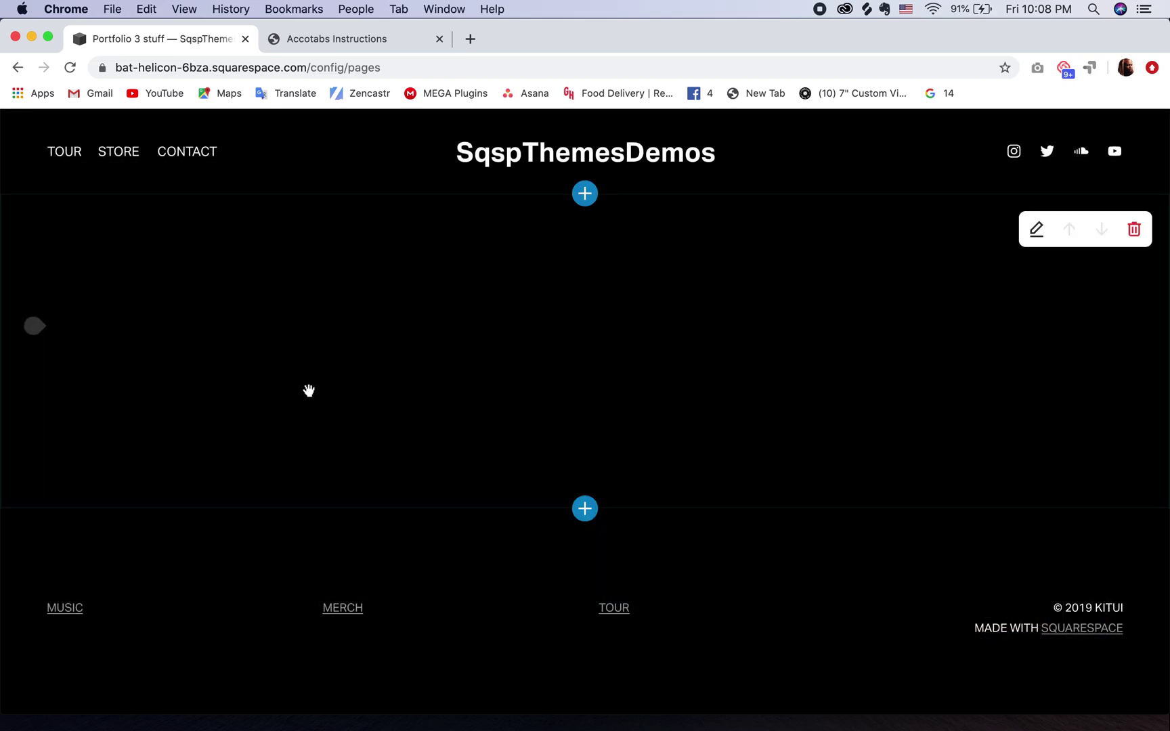
In the Accotabs Setup, choose the Accordion ↔ Tabs design
click(323, 42)
scroll(513, 287, down, 5)
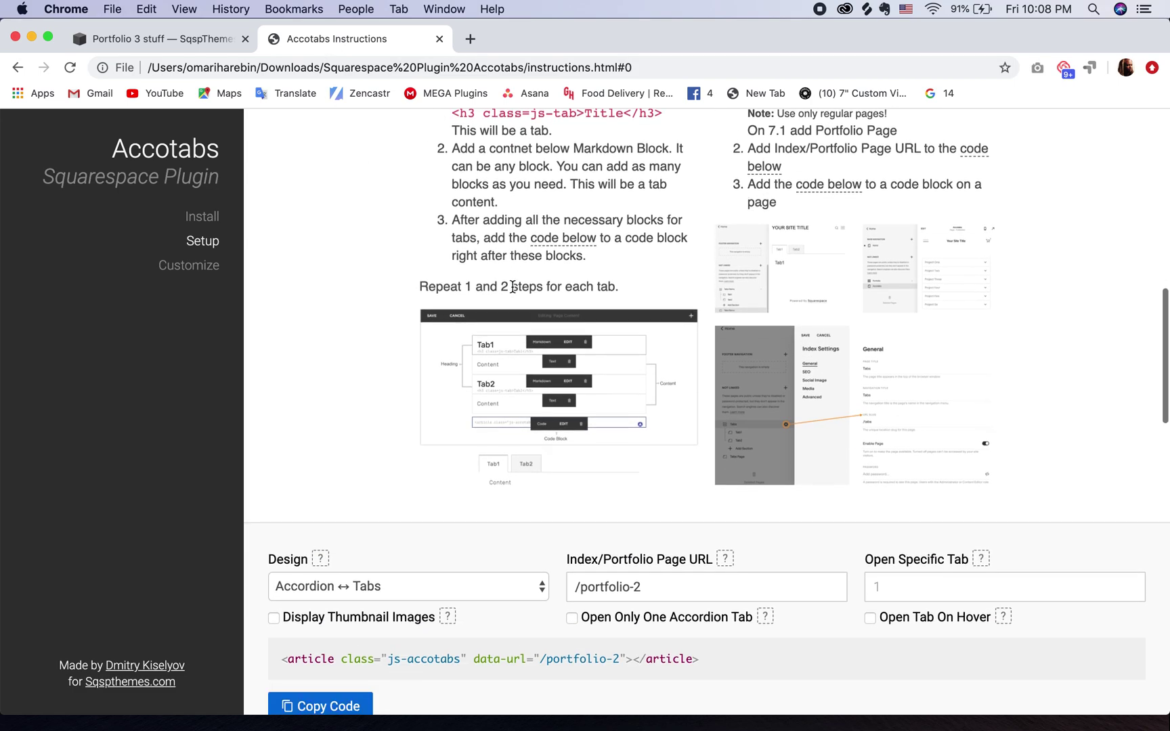
scroll(513, 288, down, 2)
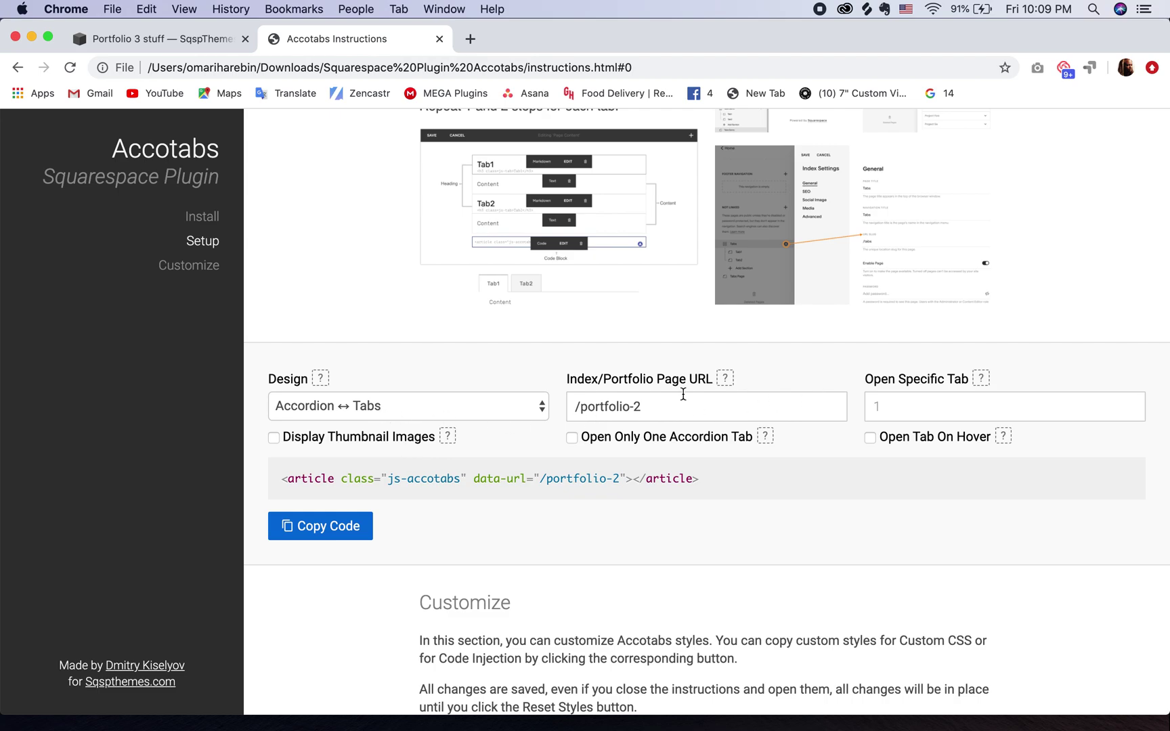
click(526, 410)
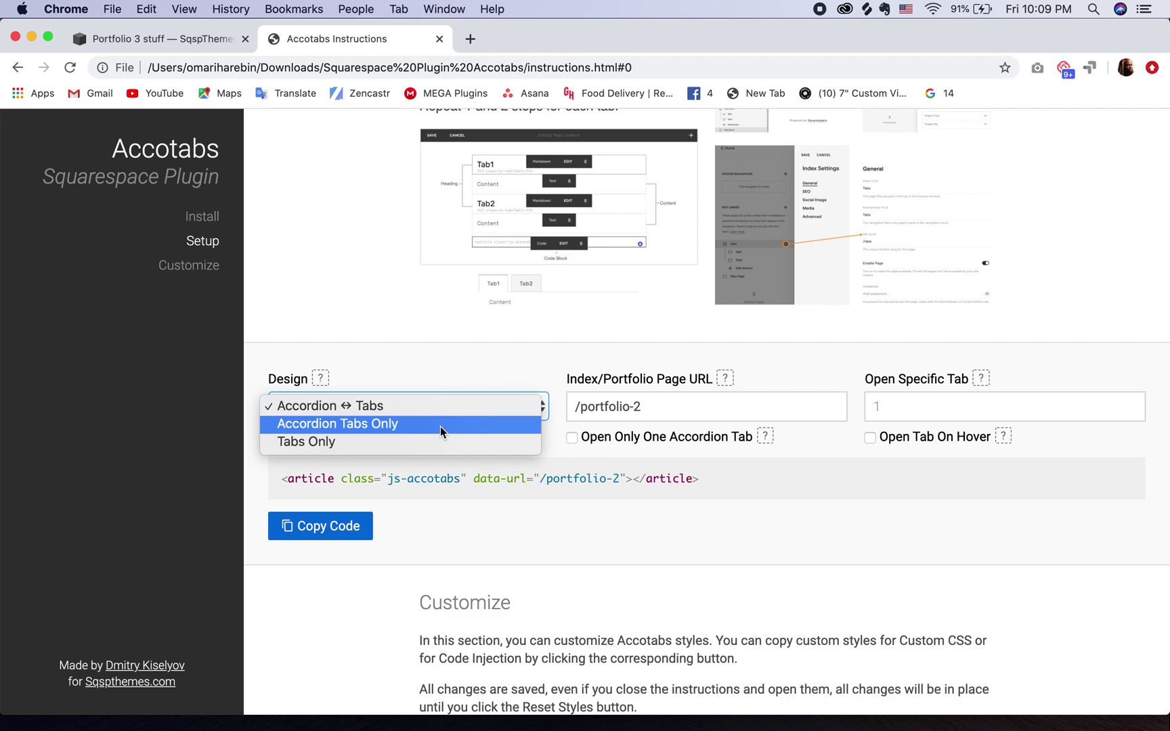
click(649, 406)
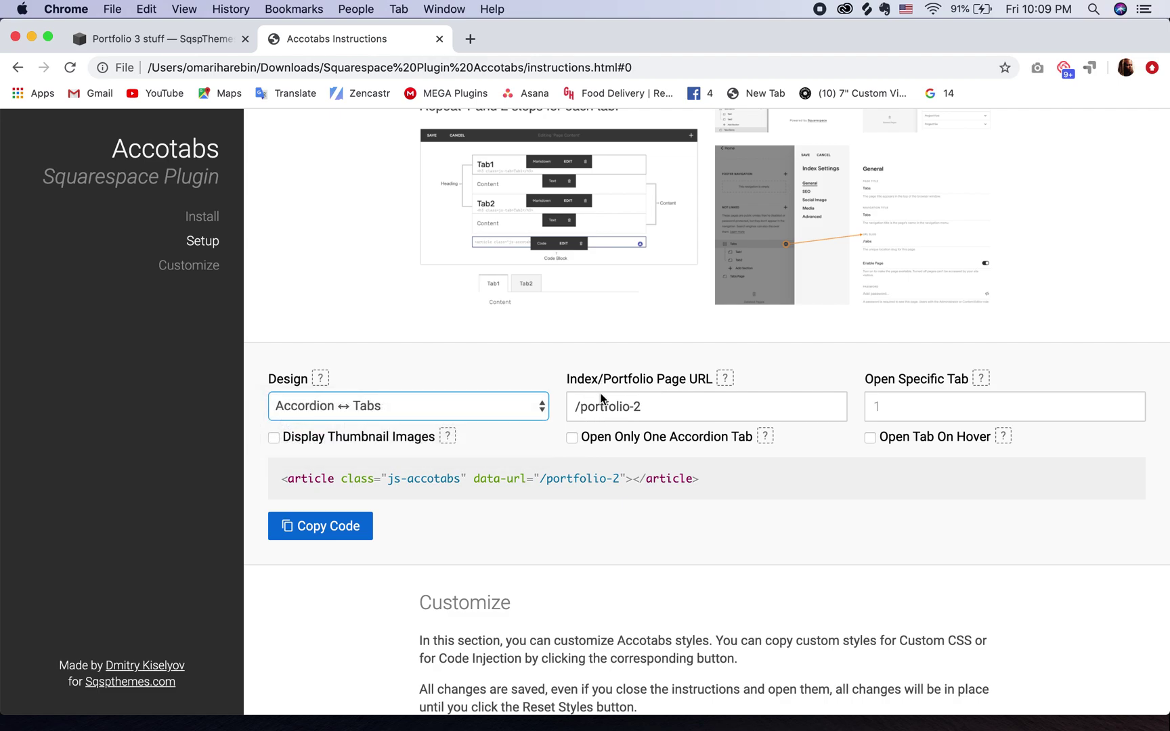
Set the page URL to /portfolio-3 and copy the generated embed code
click(658, 405)
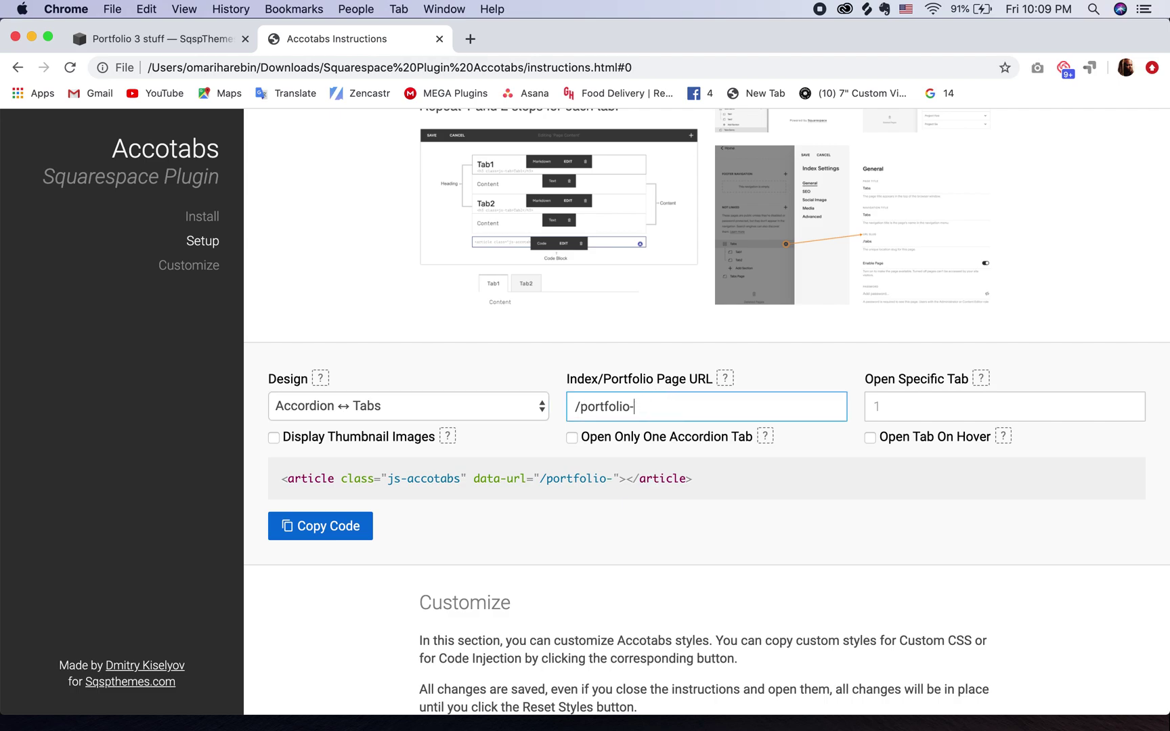
text(3)
click(886, 401)
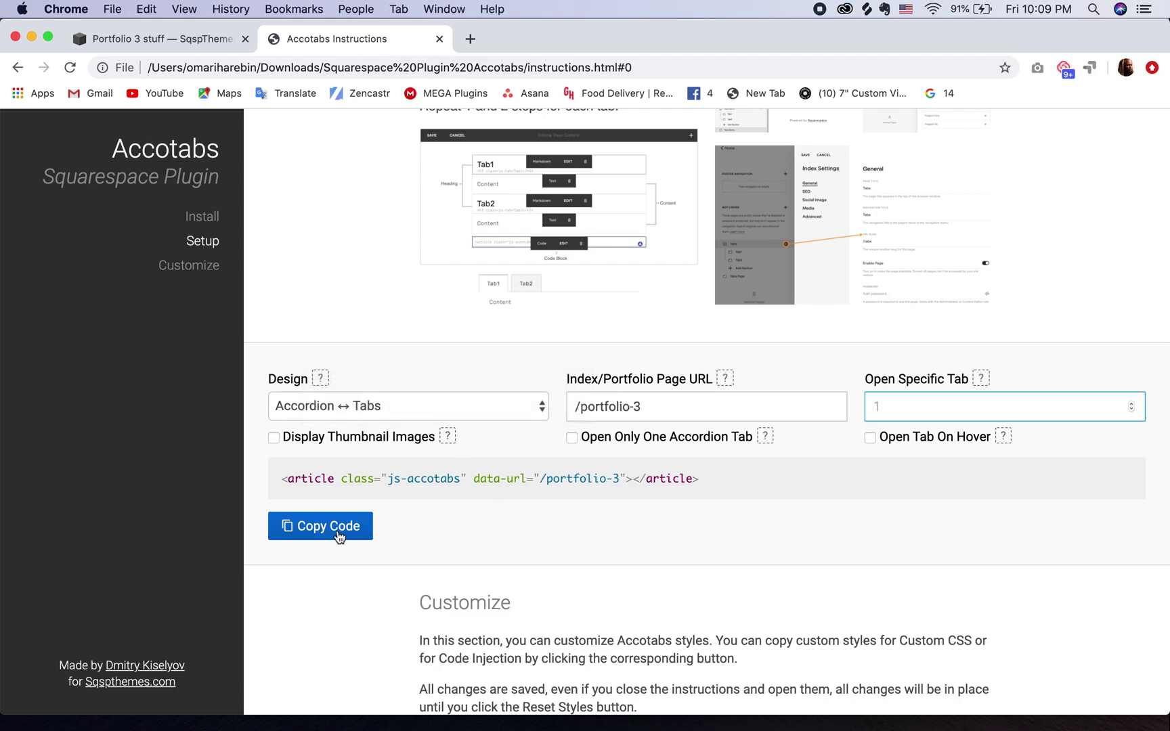
click(339, 533)
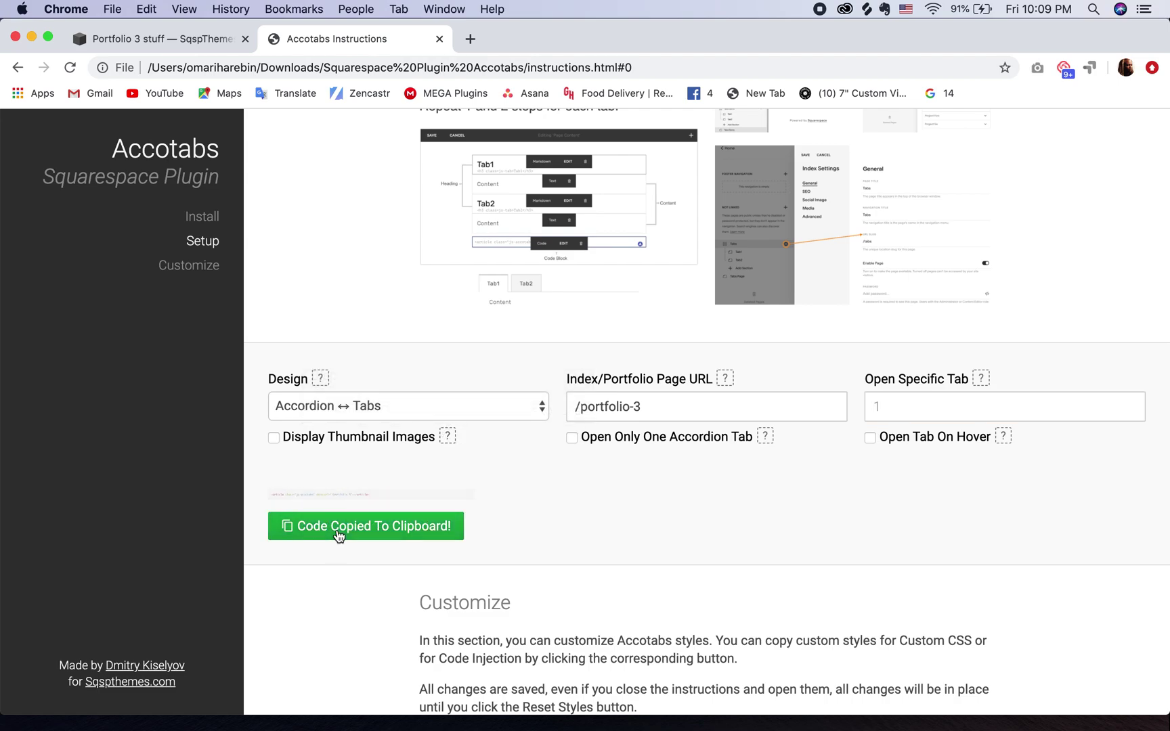
click(167, 45)
Insert a Code block holding the pasted Accotabs embed code, apply it, and save the page
mouse_move(353, 324)
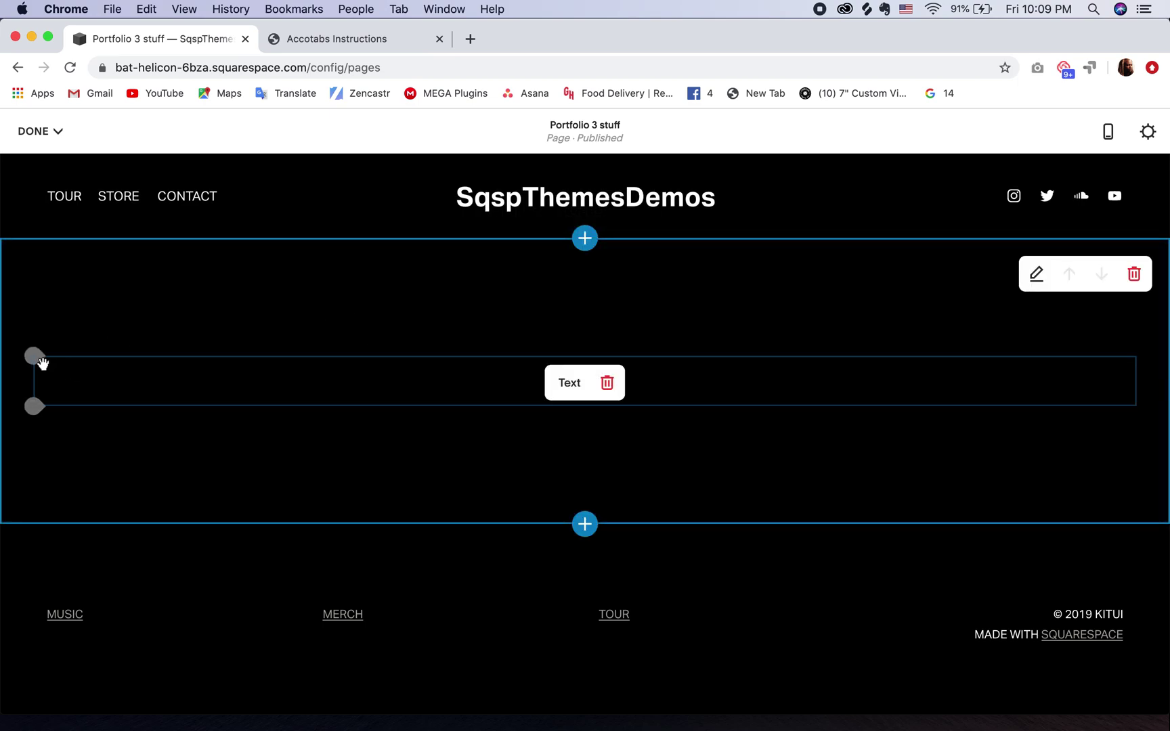
click(42, 363)
scroll(264, 413, down, 2)
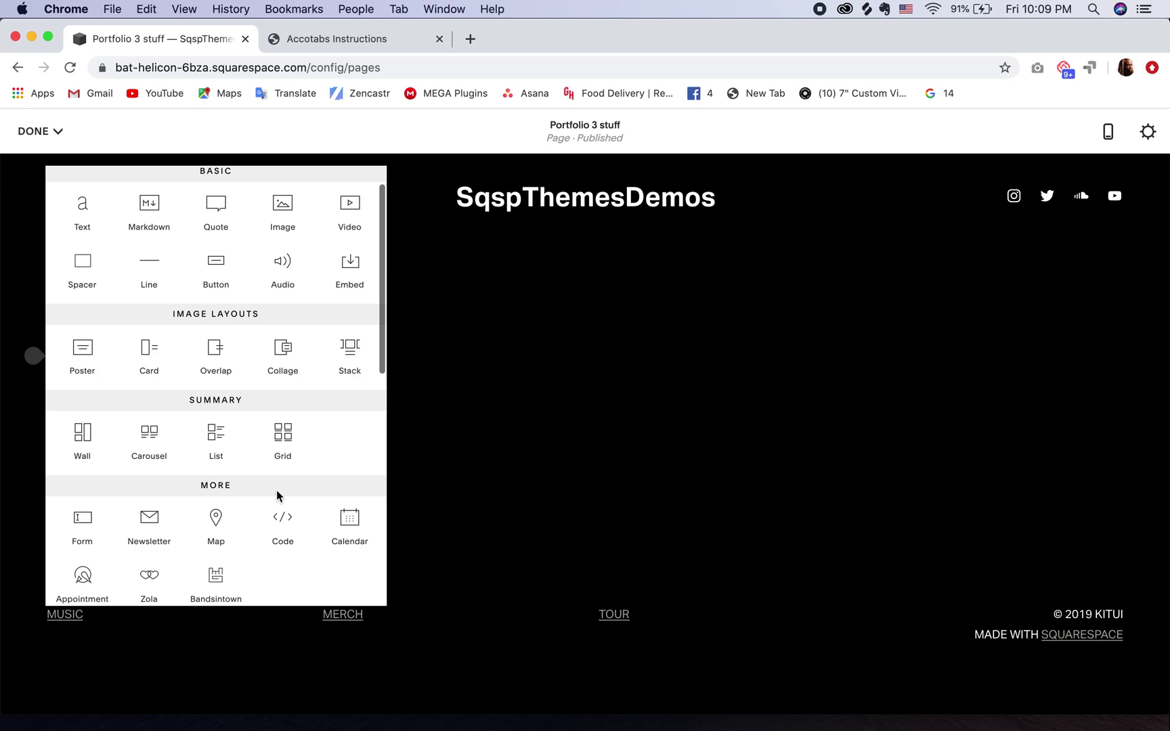
click(284, 519)
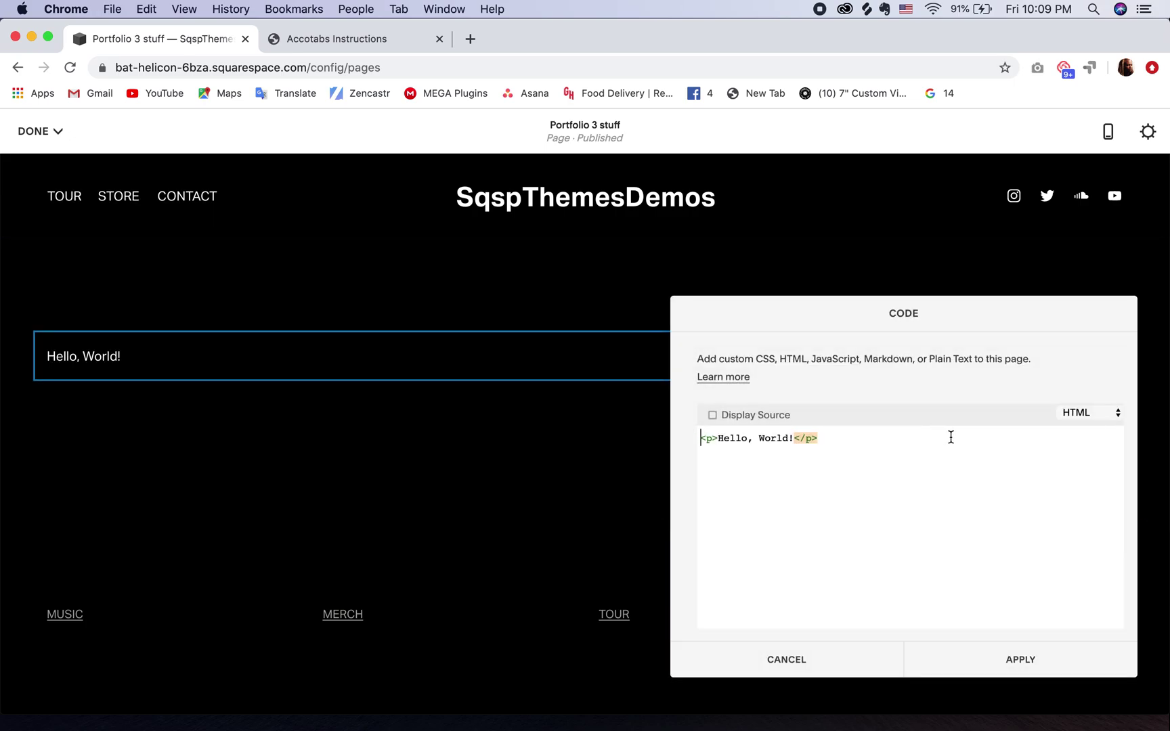
key(super+a)
key(BackSpace)
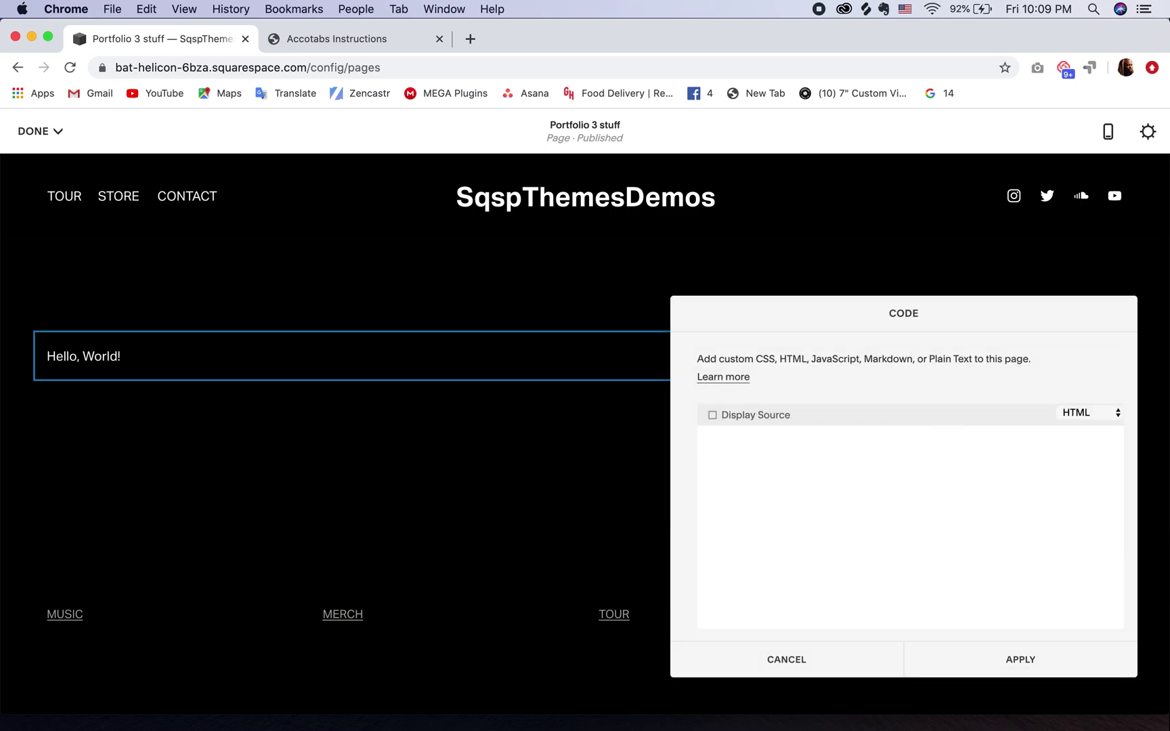
key(super+v)
click(1013, 657)
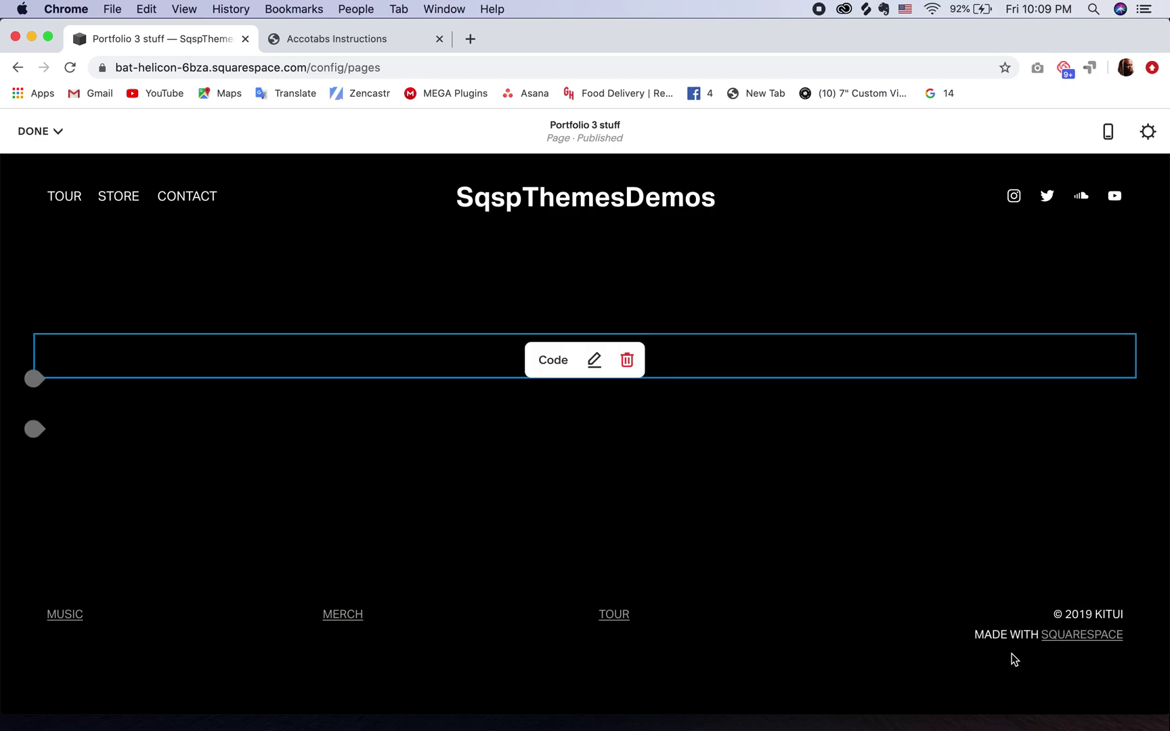
click(36, 131)
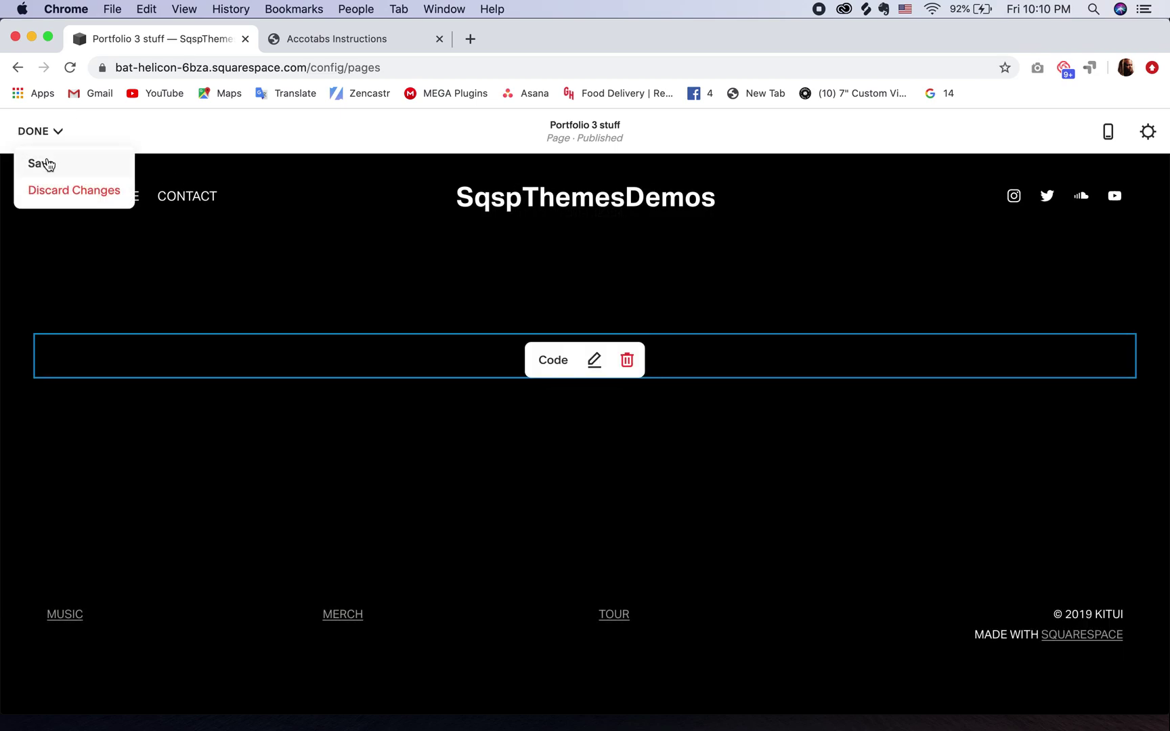
click(47, 159)
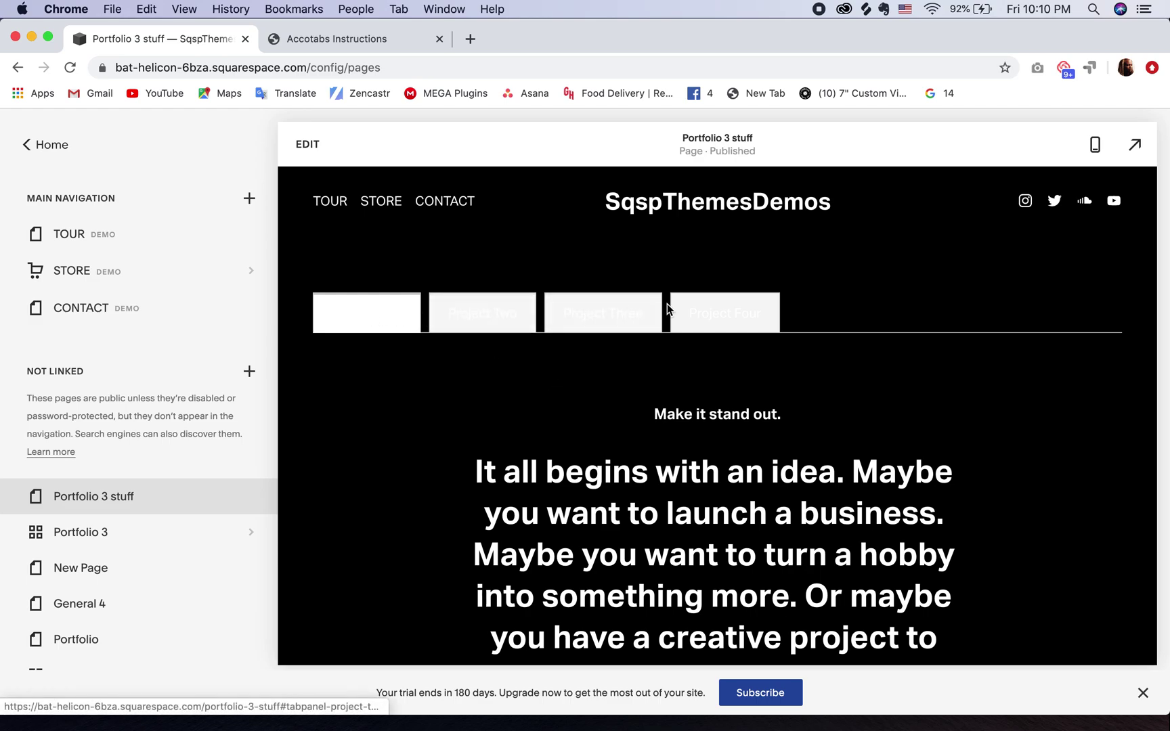
View the Project Two, Project Three and Project Four tab panels in turn
click(494, 315)
click(565, 316)
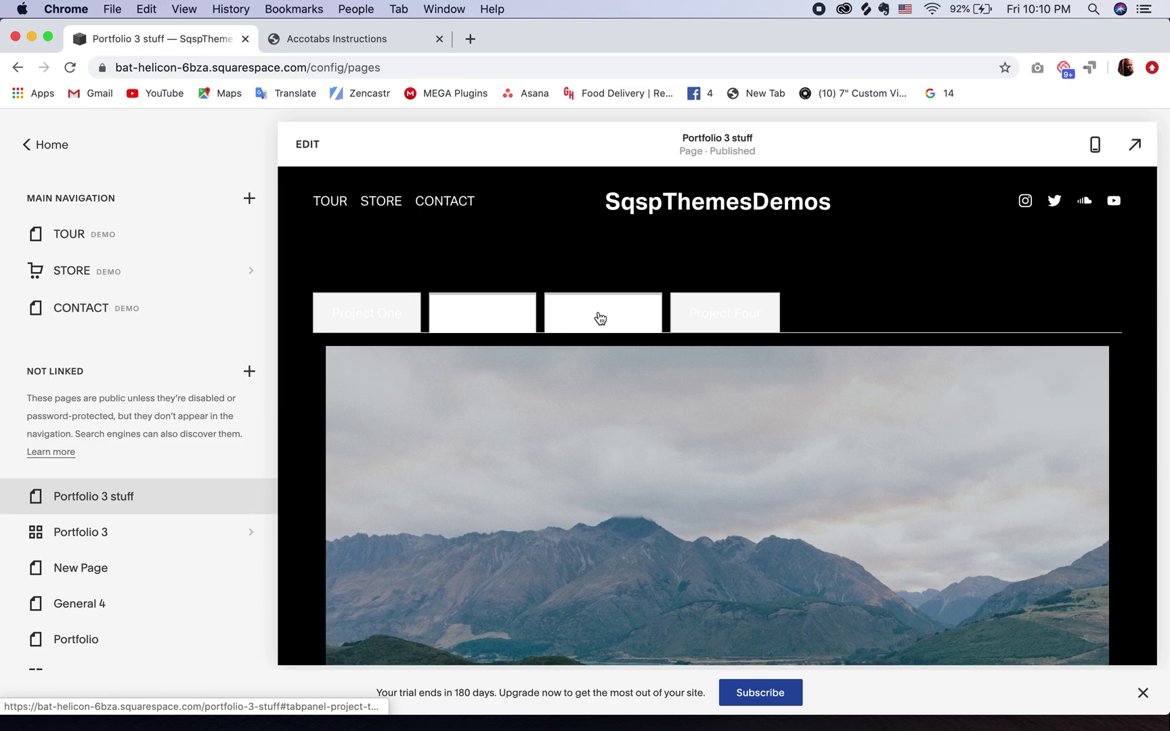
click(721, 312)
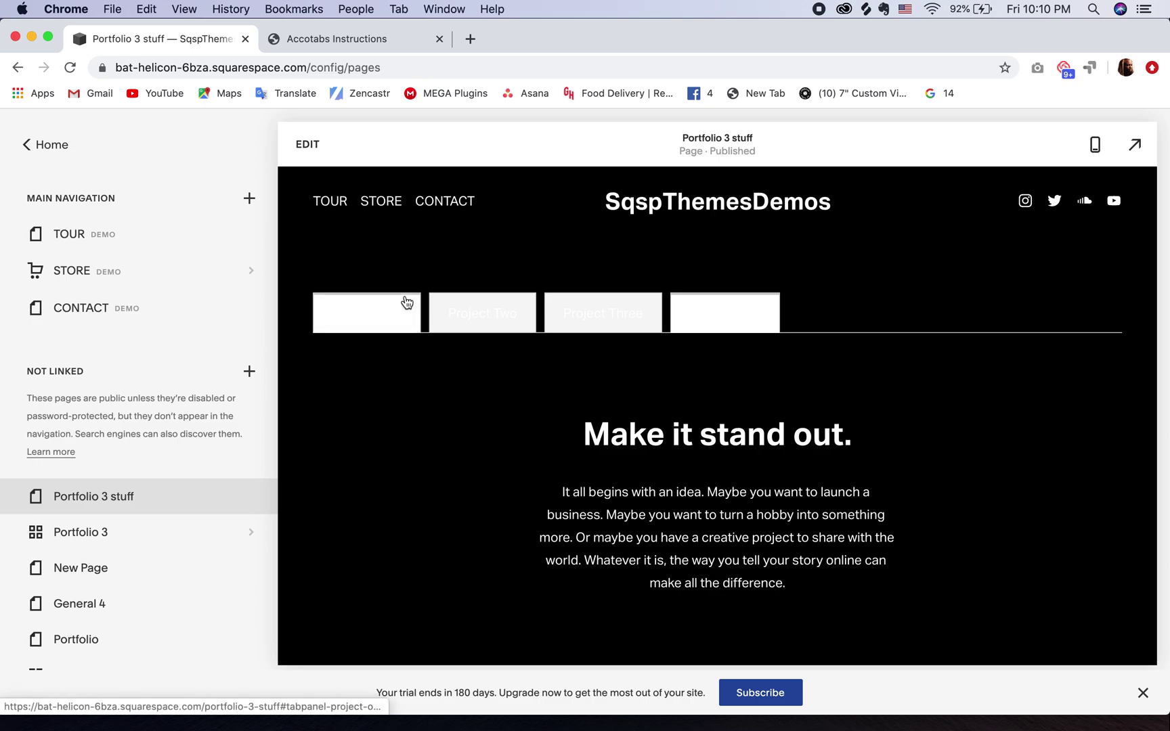
Set the Accordion Tabs background colour to black in the Accotabs Customize settings
click(353, 42)
scroll(694, 524, down, 10)
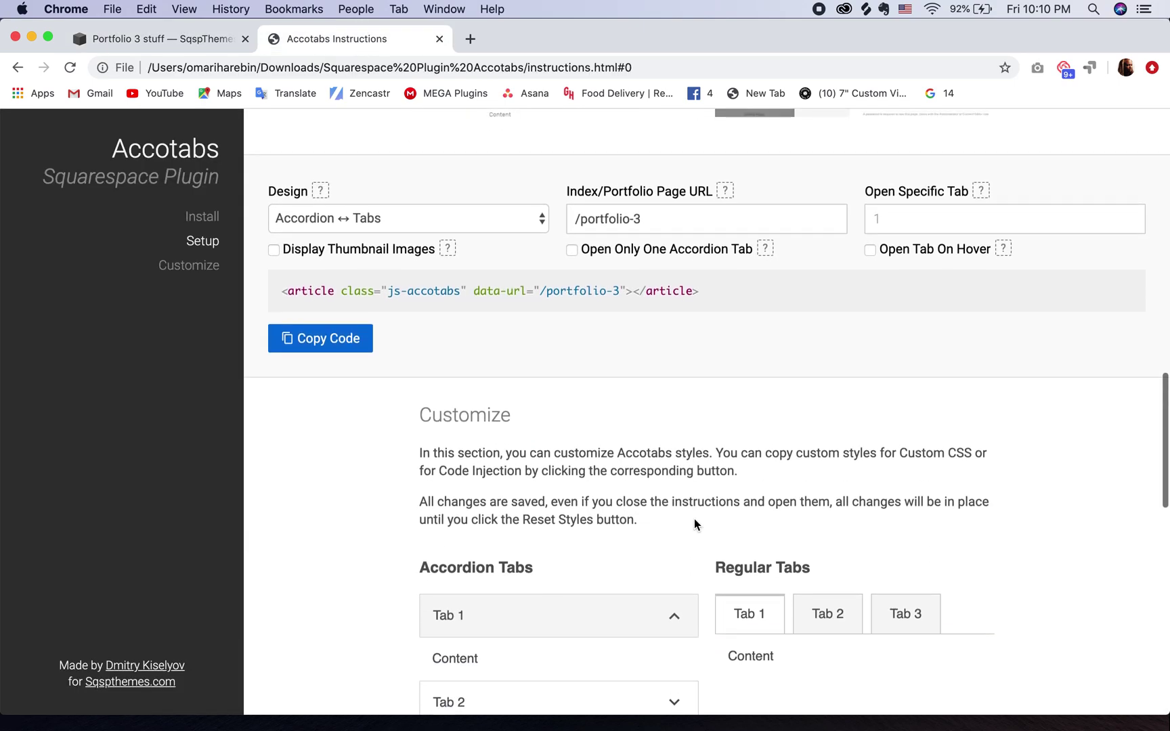
scroll(694, 524, down, 7)
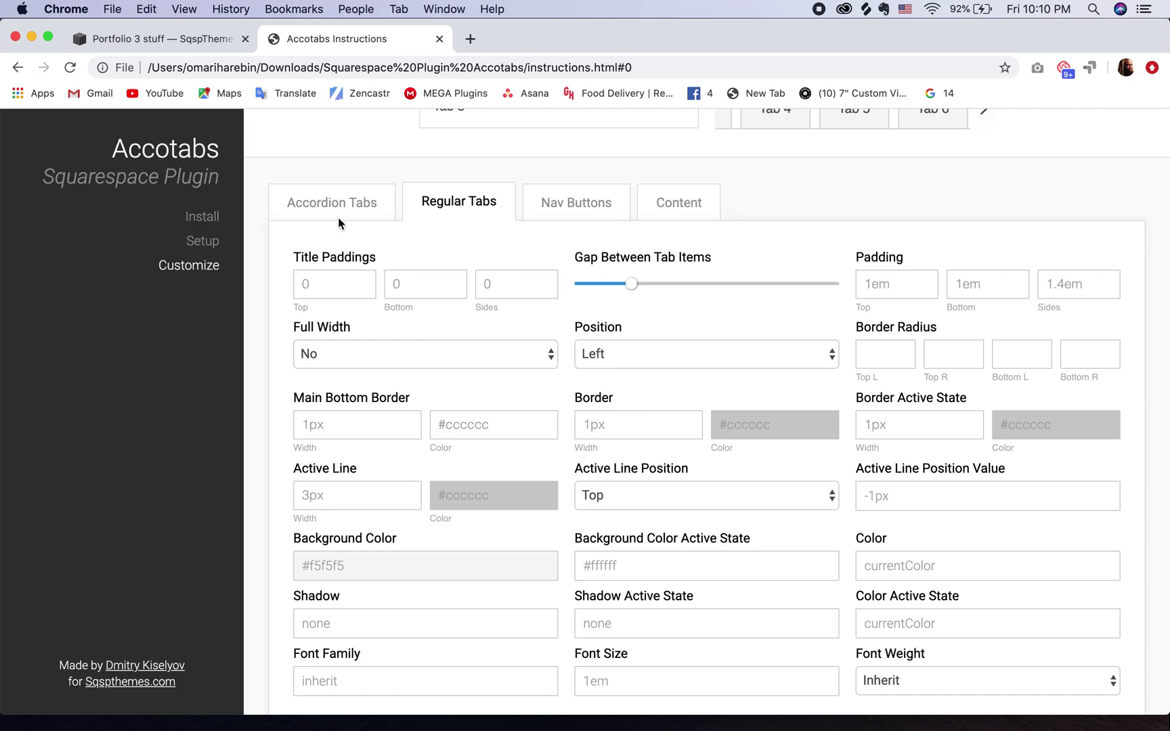
click(337, 208)
scroll(525, 410, down, 4)
scroll(527, 411, up, 4)
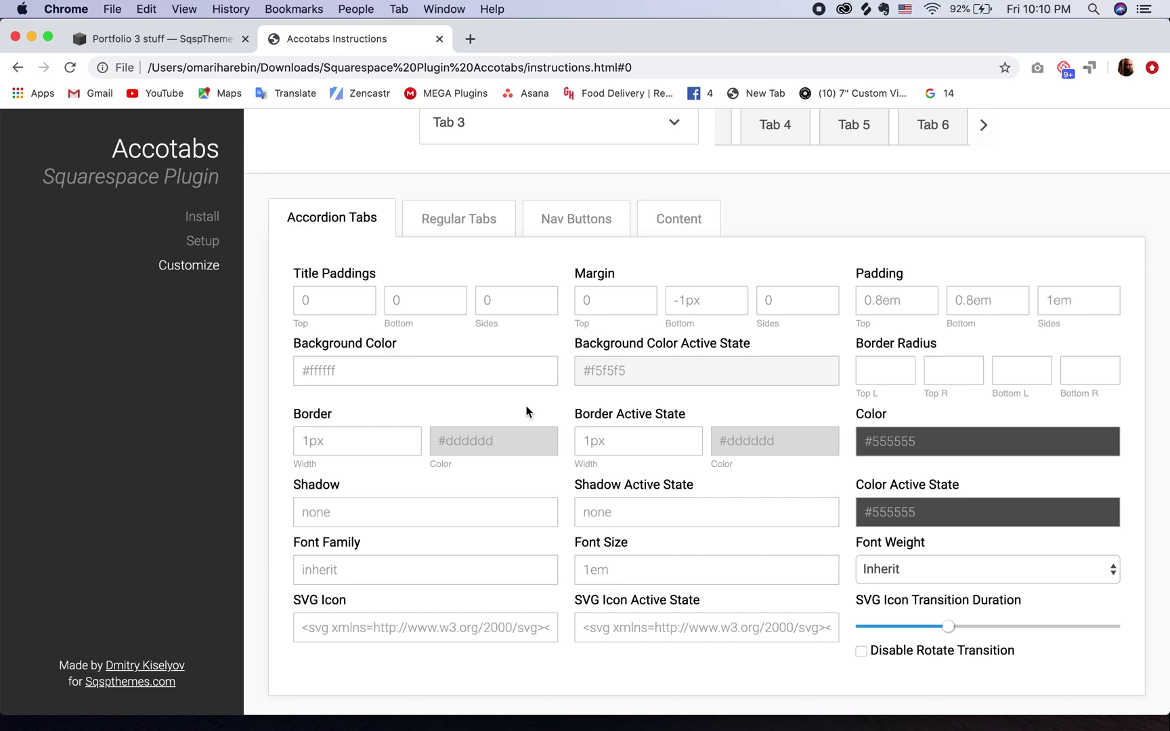
scroll(526, 411, down, 1)
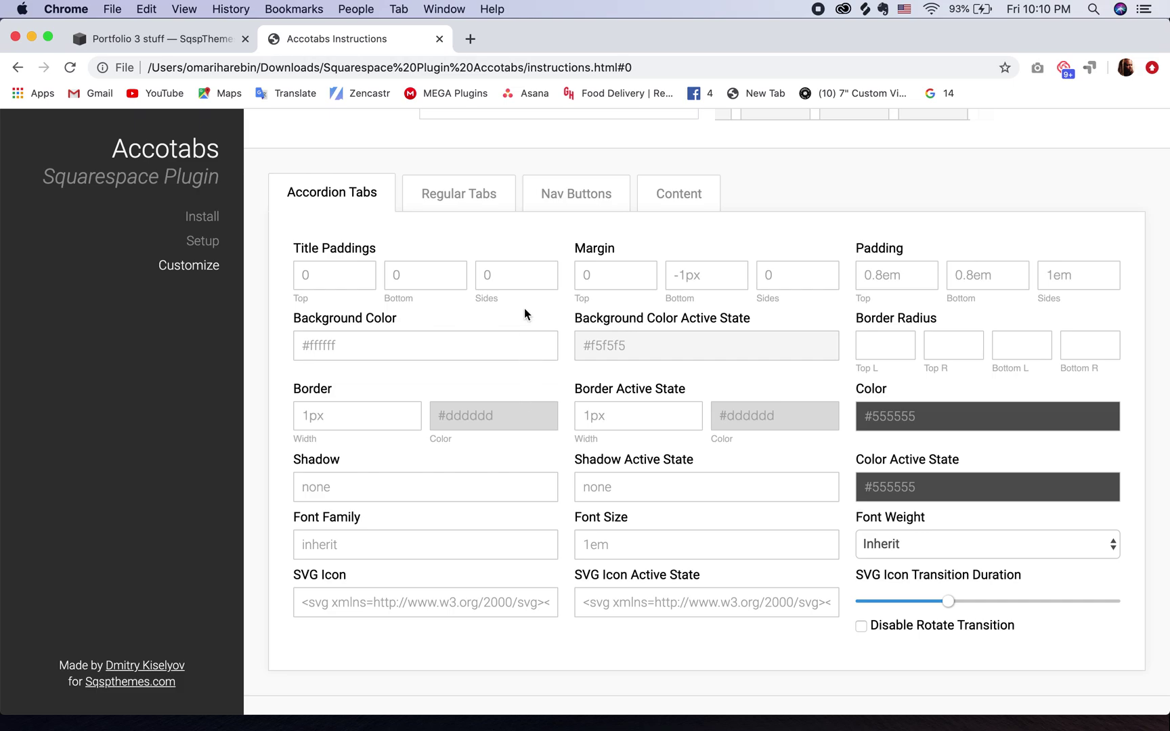
scroll(441, 213, up, 3)
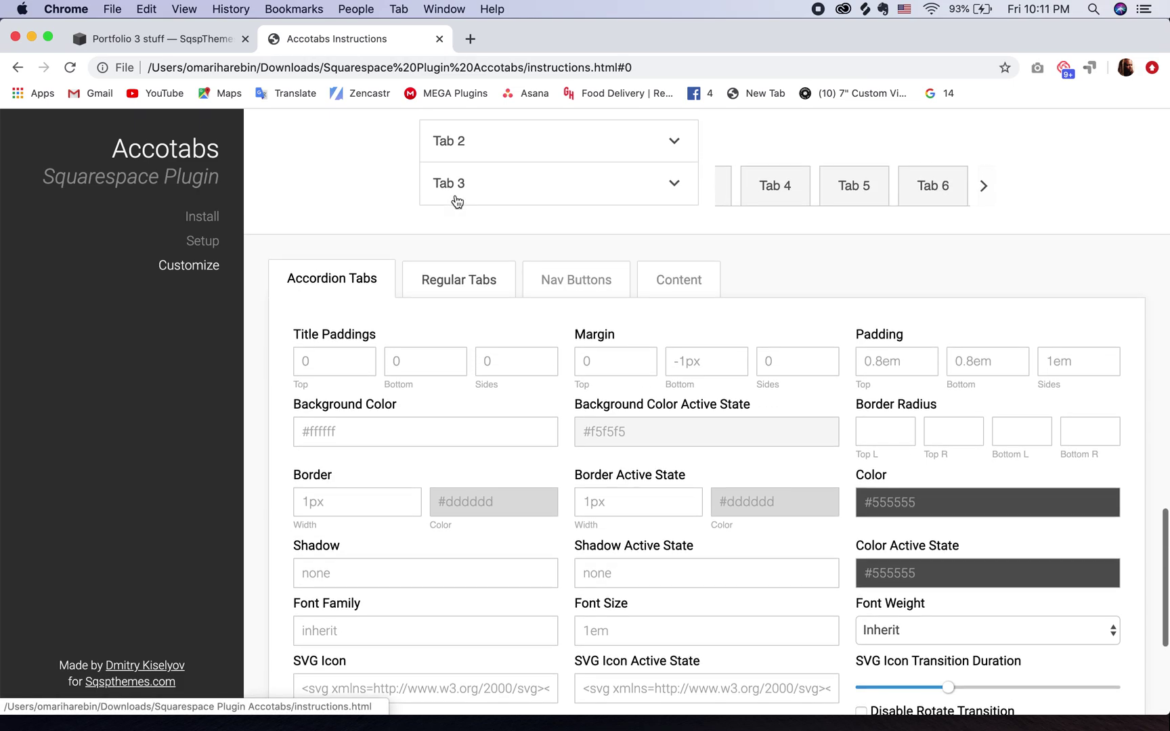
click(425, 361)
scroll(441, 315, up, 2)
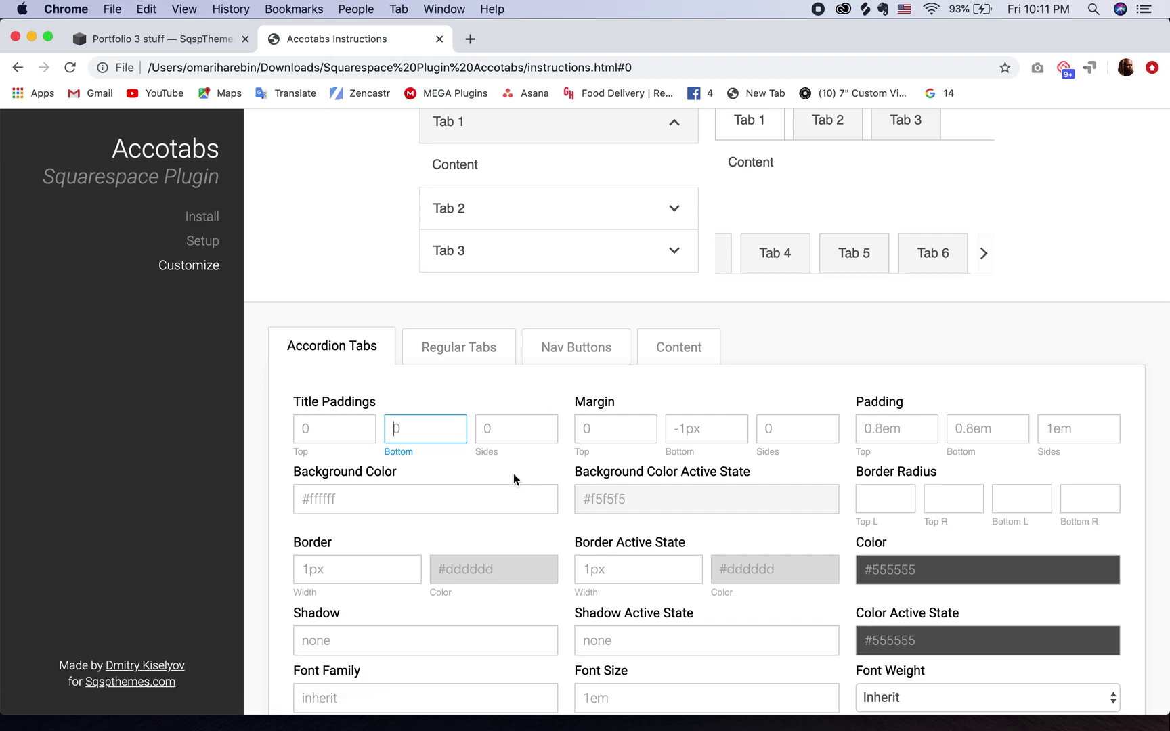
click(379, 498)
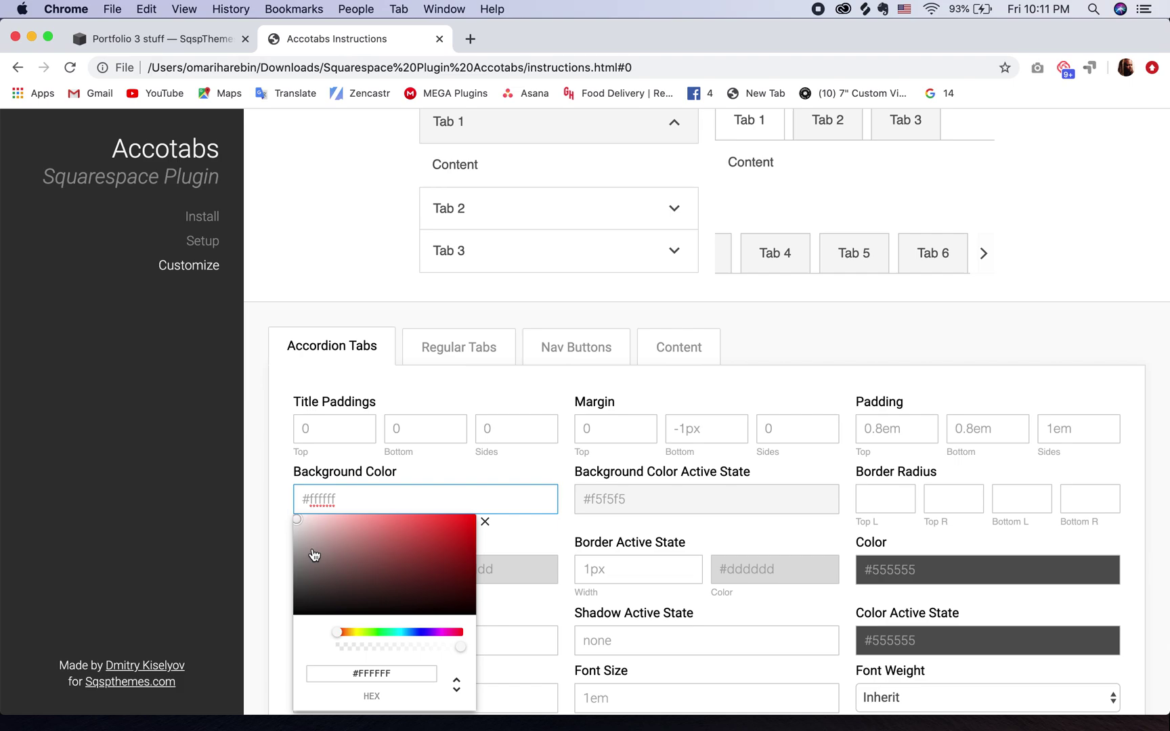
drag(313, 555, 279, 628)
Set the Regular Tabs background colour to #0B0B0B
click(454, 355)
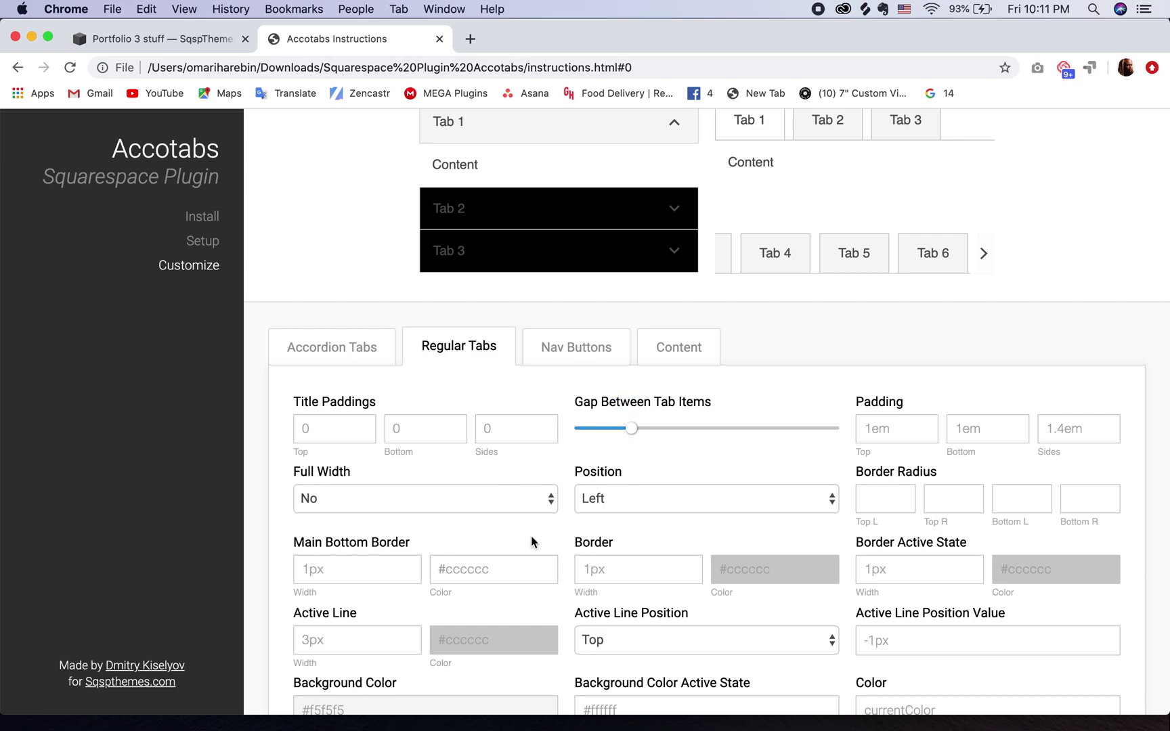
scroll(535, 539, down, 3)
click(395, 607)
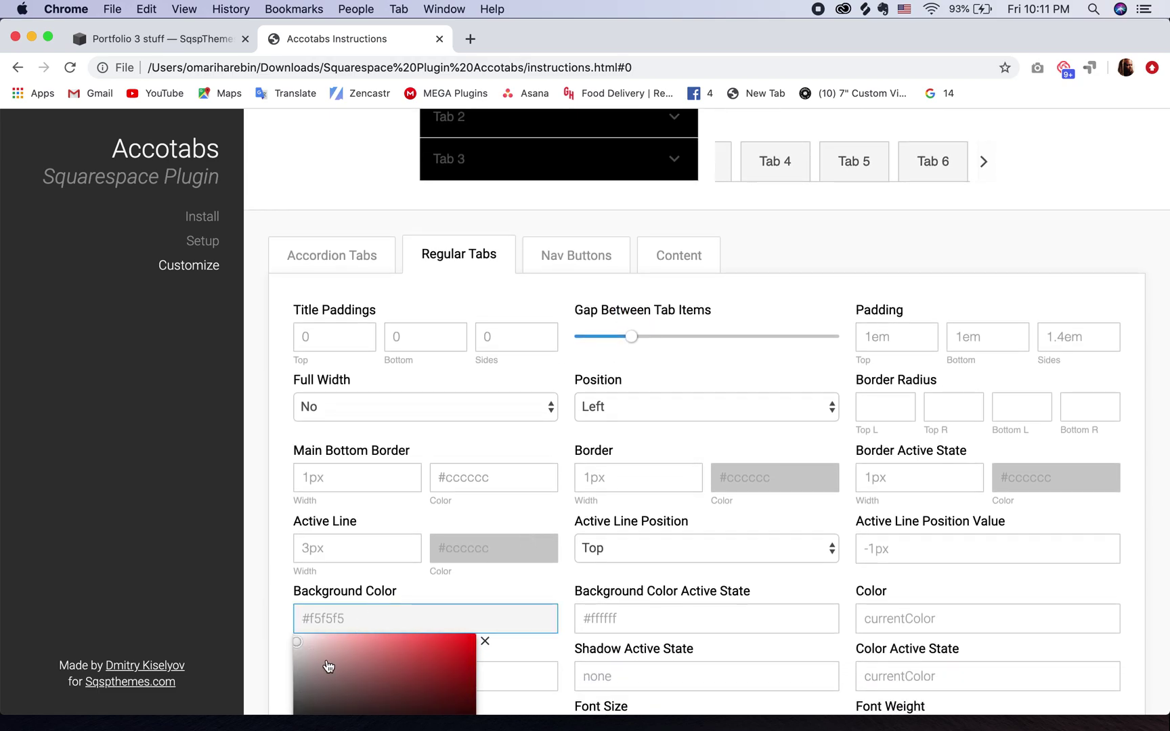
drag(326, 666, 257, 723)
click(258, 723)
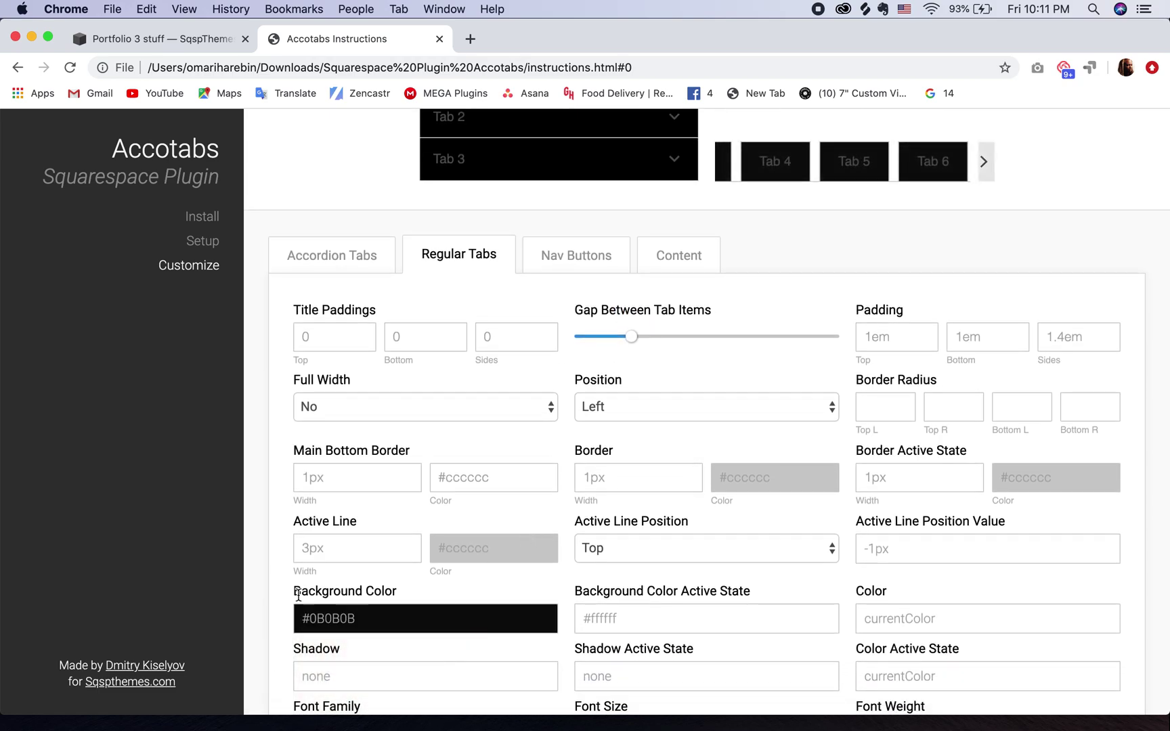
scroll(322, 546, down, 3)
scroll(426, 465, up, 3)
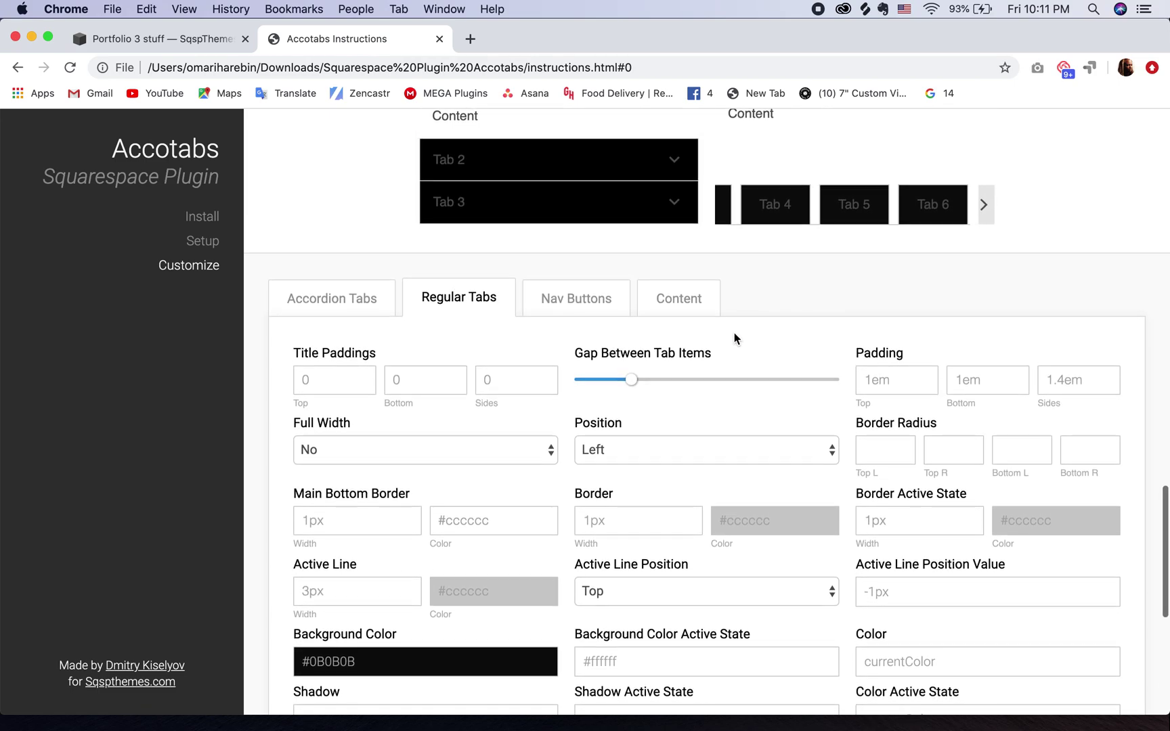
scroll(736, 338, down, 4)
scroll(735, 338, down, 2)
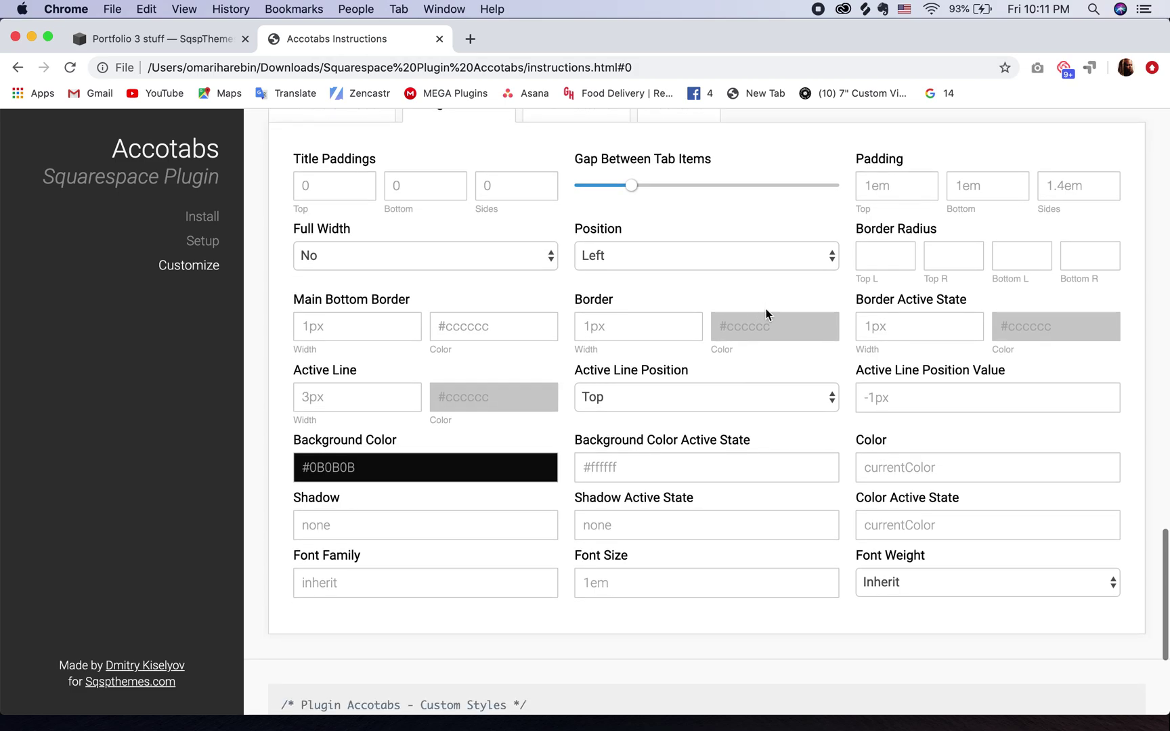
scroll(766, 314, up, 4)
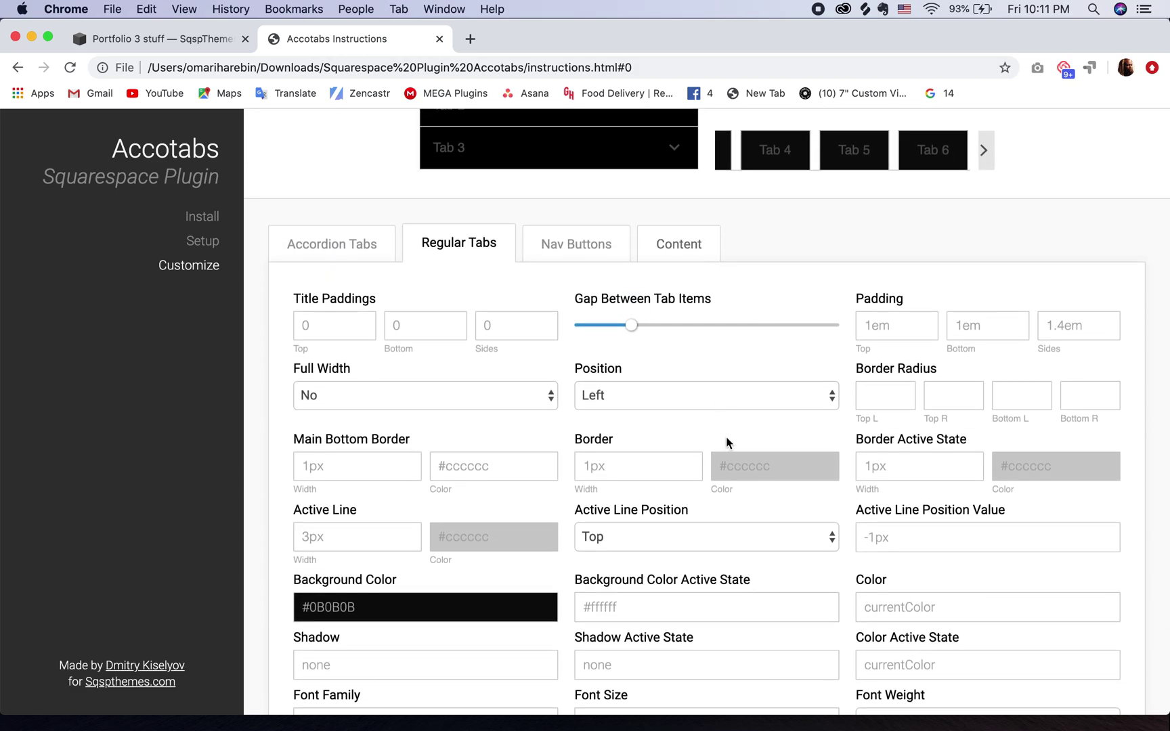
scroll(728, 444, down, 10)
scroll(732, 450, down, 1)
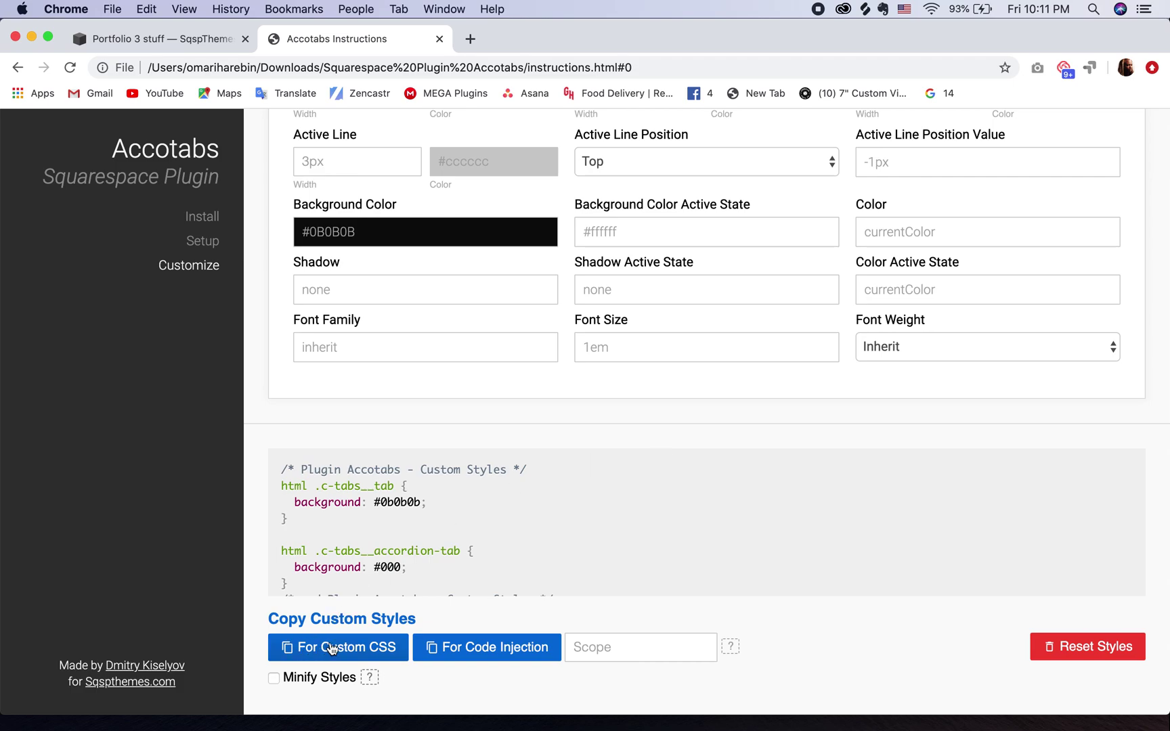
Copy the Accotabs custom styles and open the site's Design > Custom CSS editor
click(331, 648)
click(165, 42)
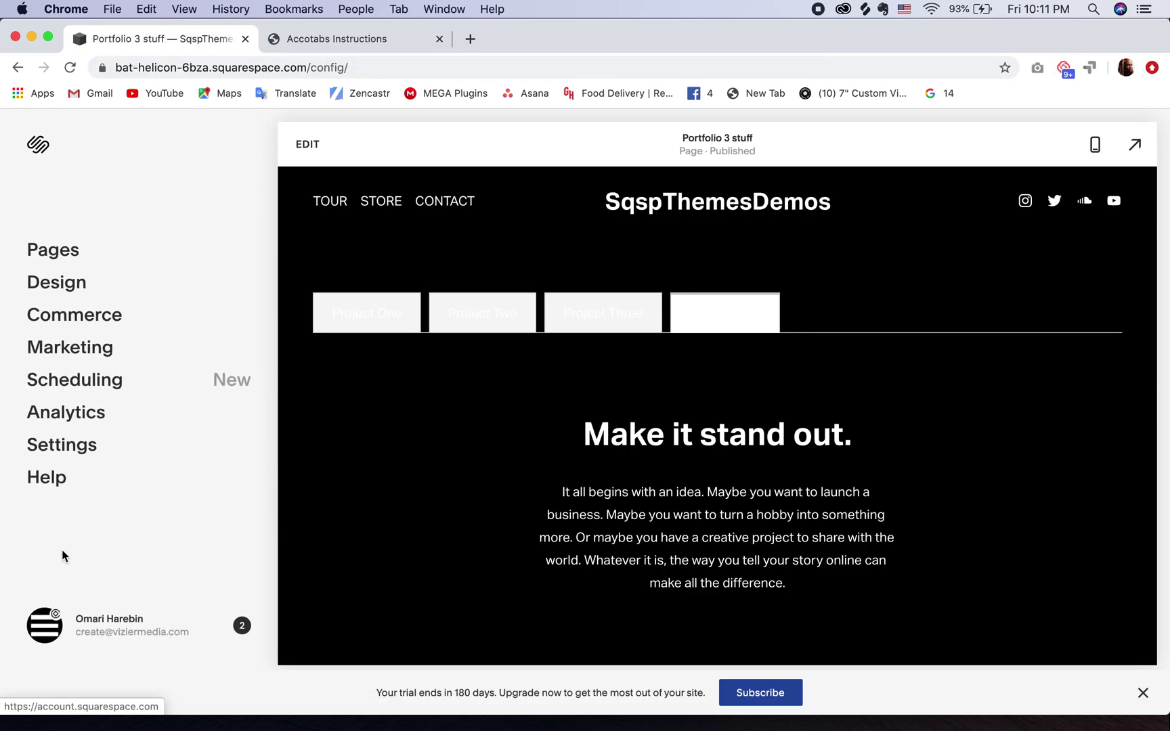
click(59, 283)
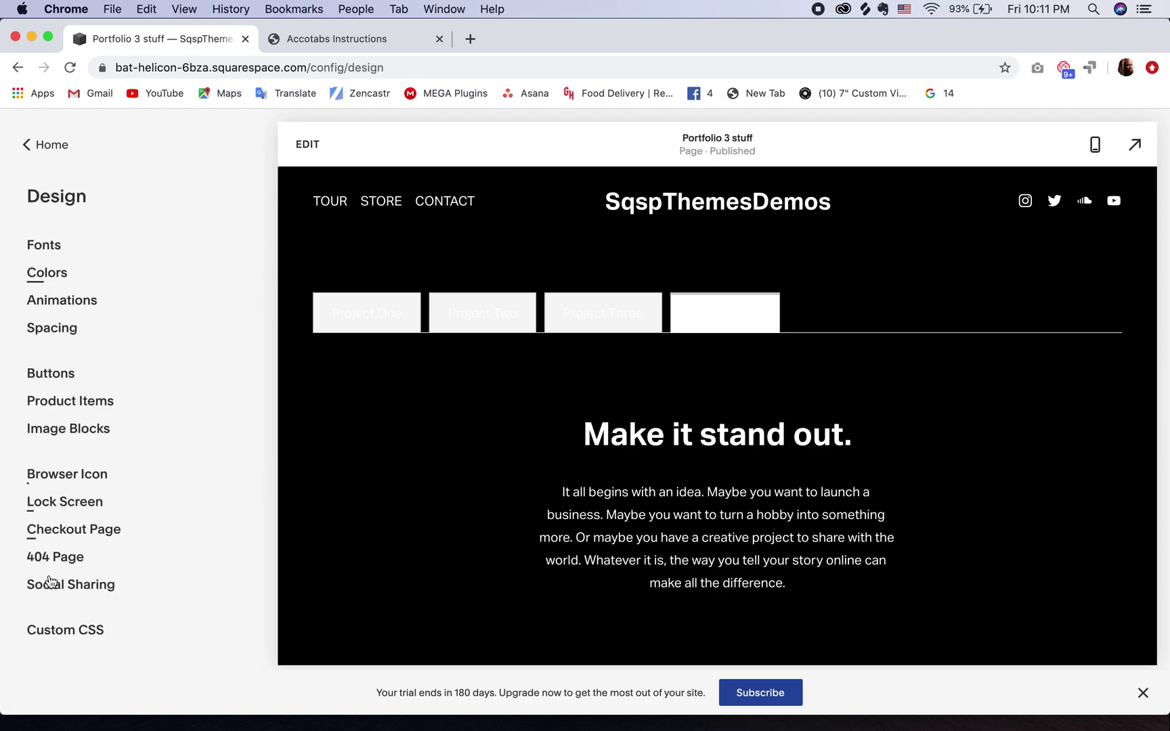
click(65, 631)
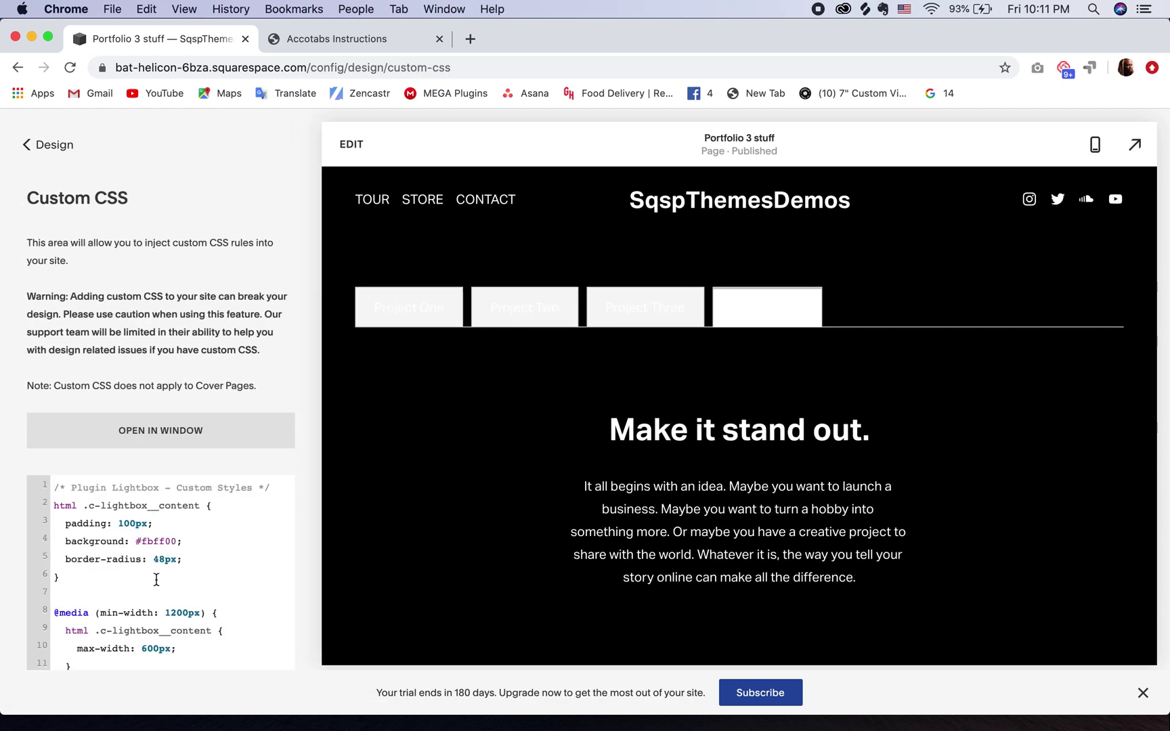
Paste the Accotabs styles at the top, above the existing custom CSS
text(')
key(Return)
text(')
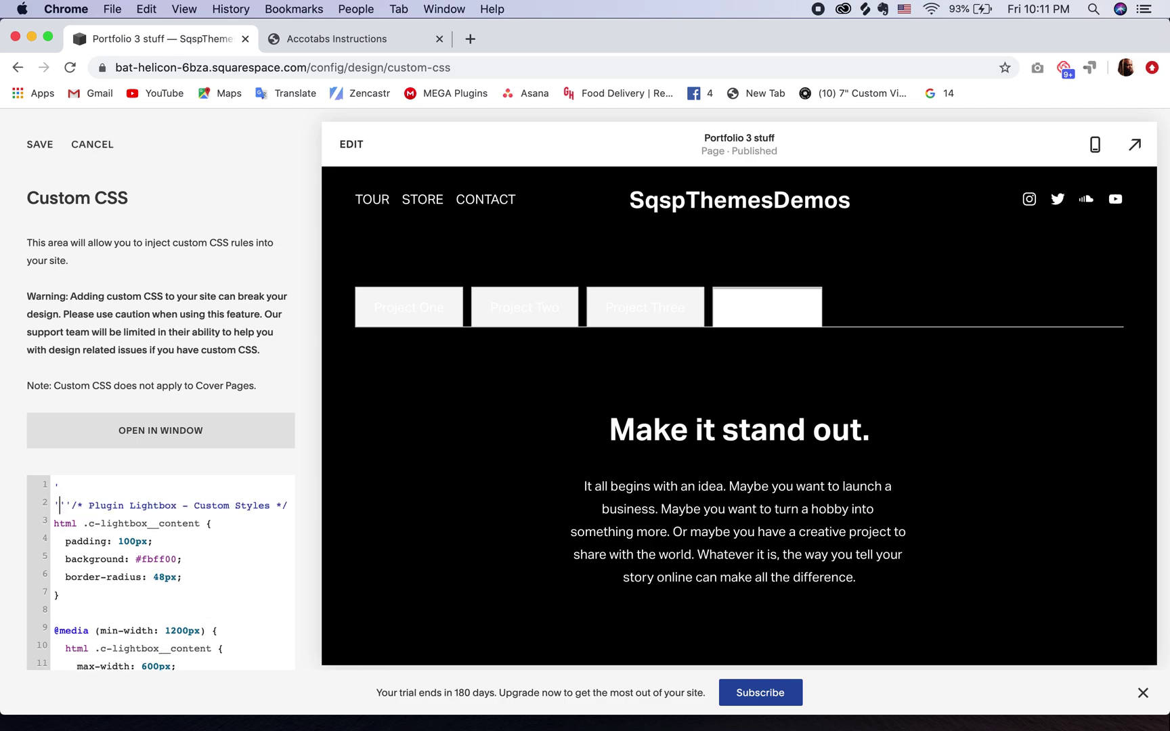
click(73, 482)
key(BackSpace)
key(BackSpace)
key(Delete)
key(Return)
key(Return)
key(Return)
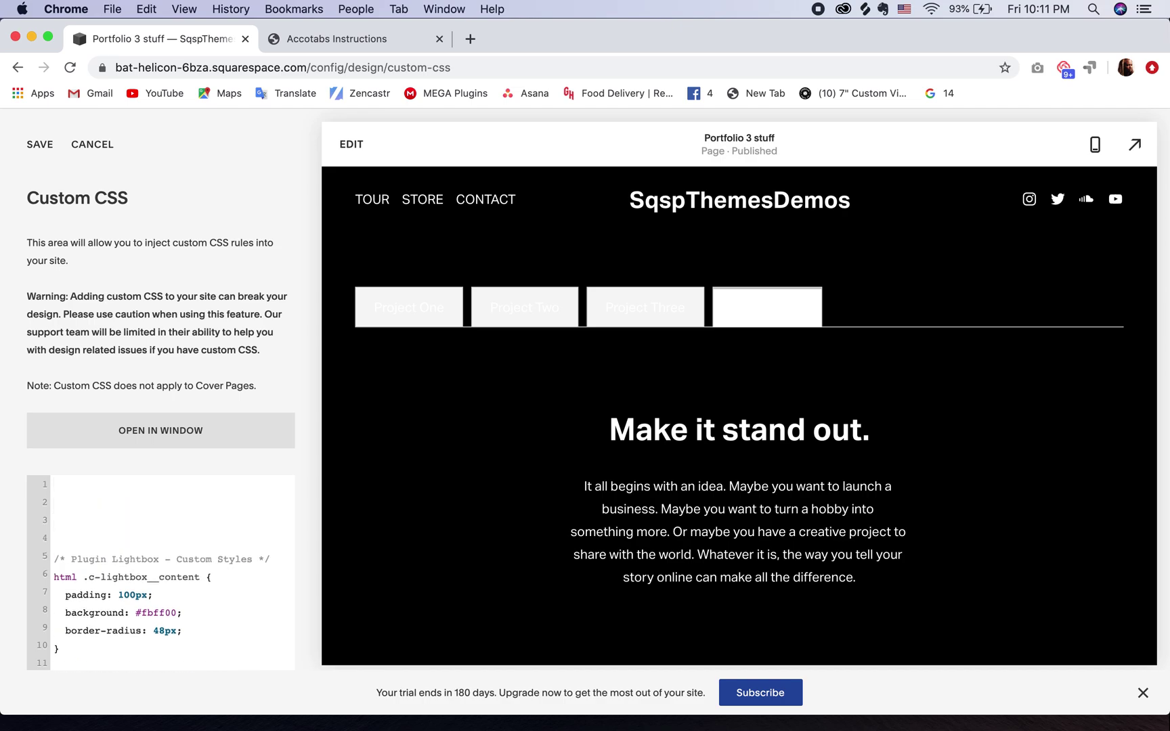
key(super+v)
key(super+space)
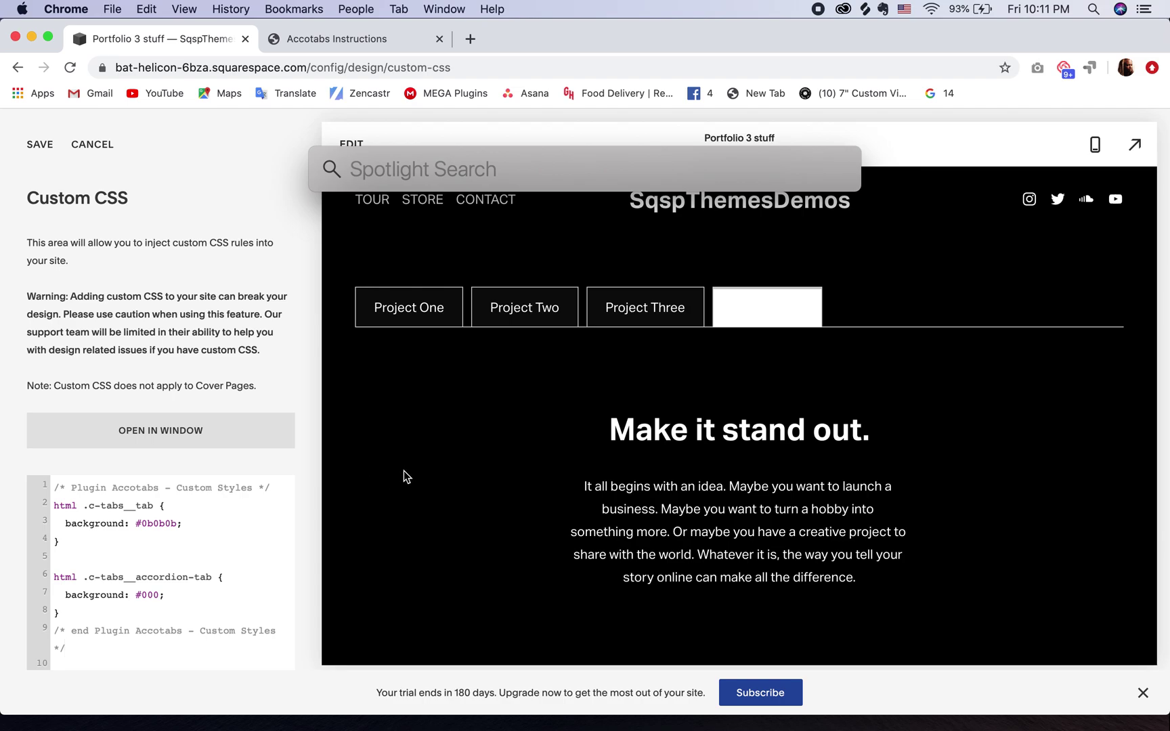
key(Escape)
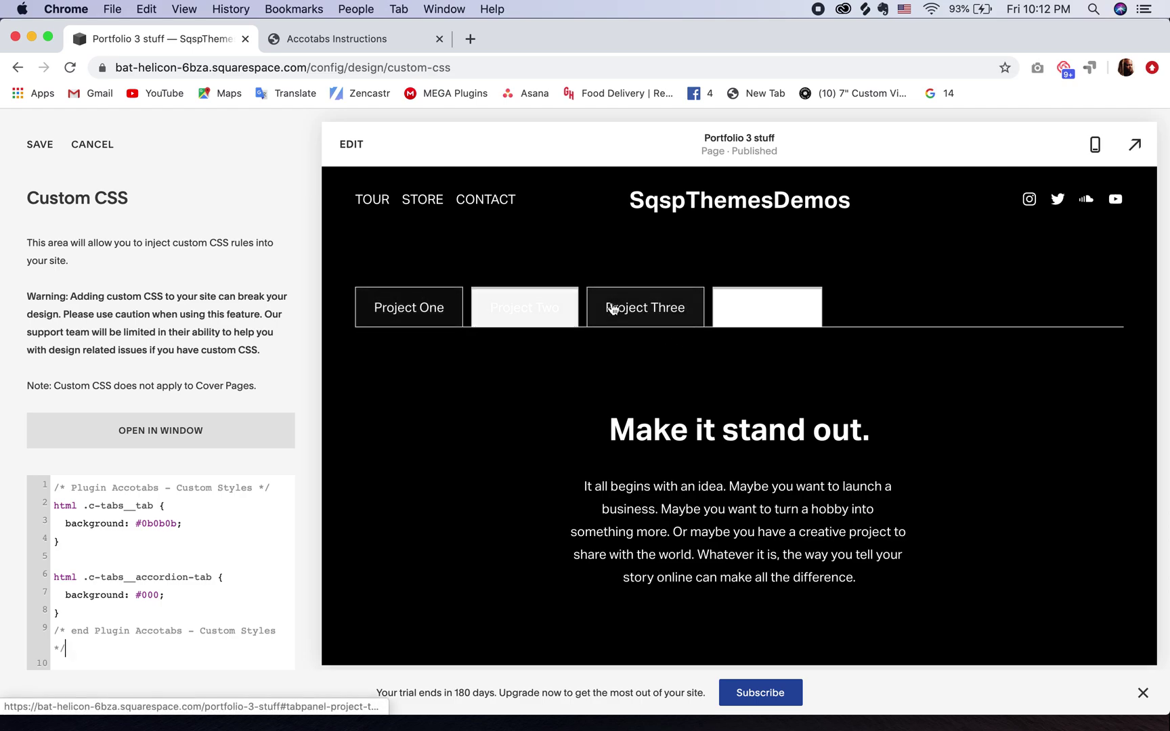
Set the Accotabs Background Color Active State to green #00B007
click(337, 41)
scroll(543, 414, up, 7)
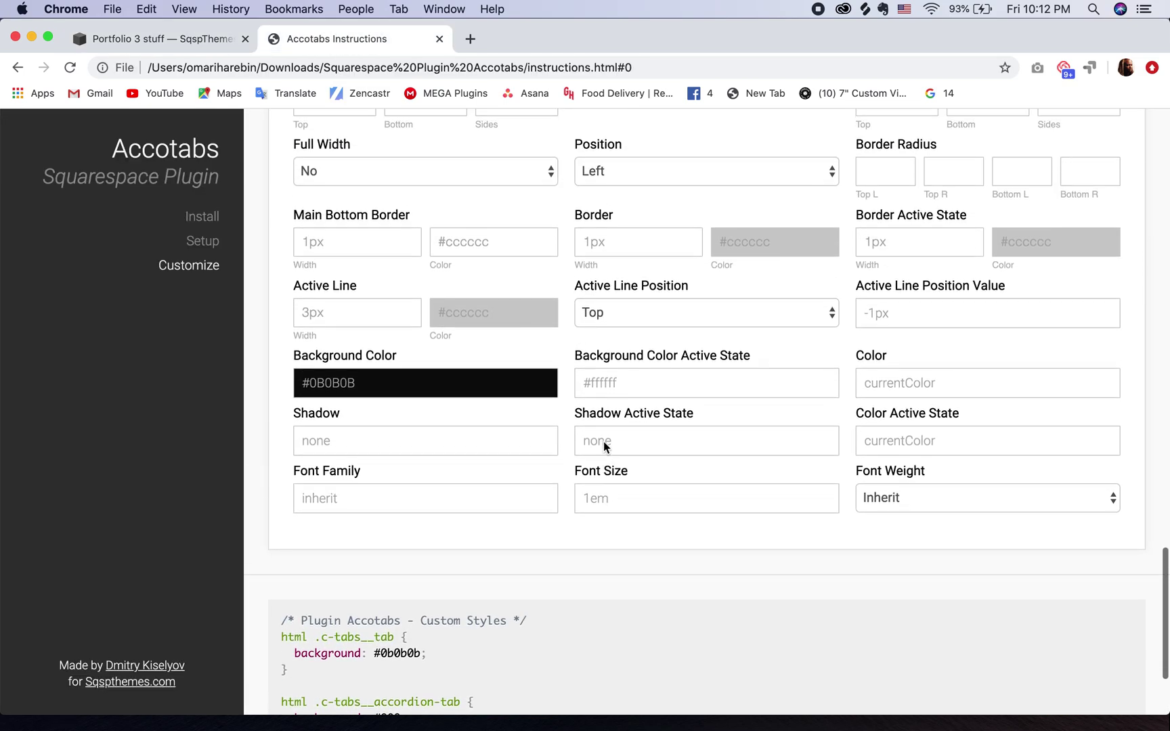
scroll(605, 445, up, 2)
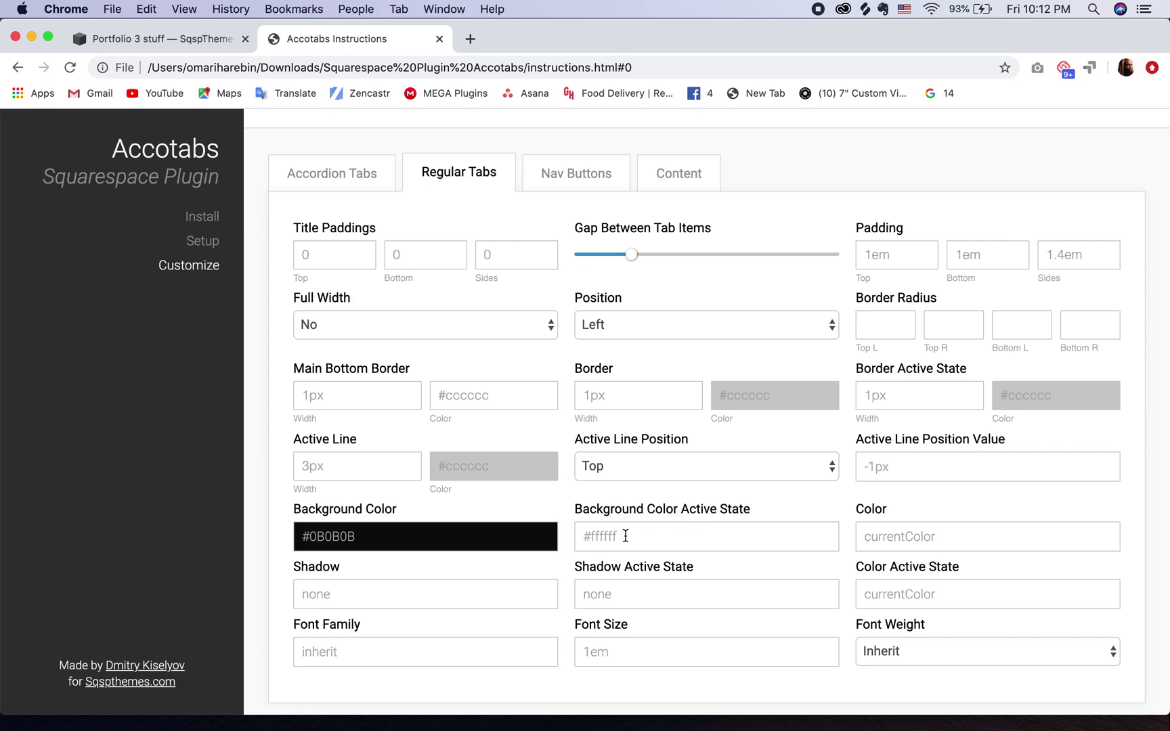
click(625, 536)
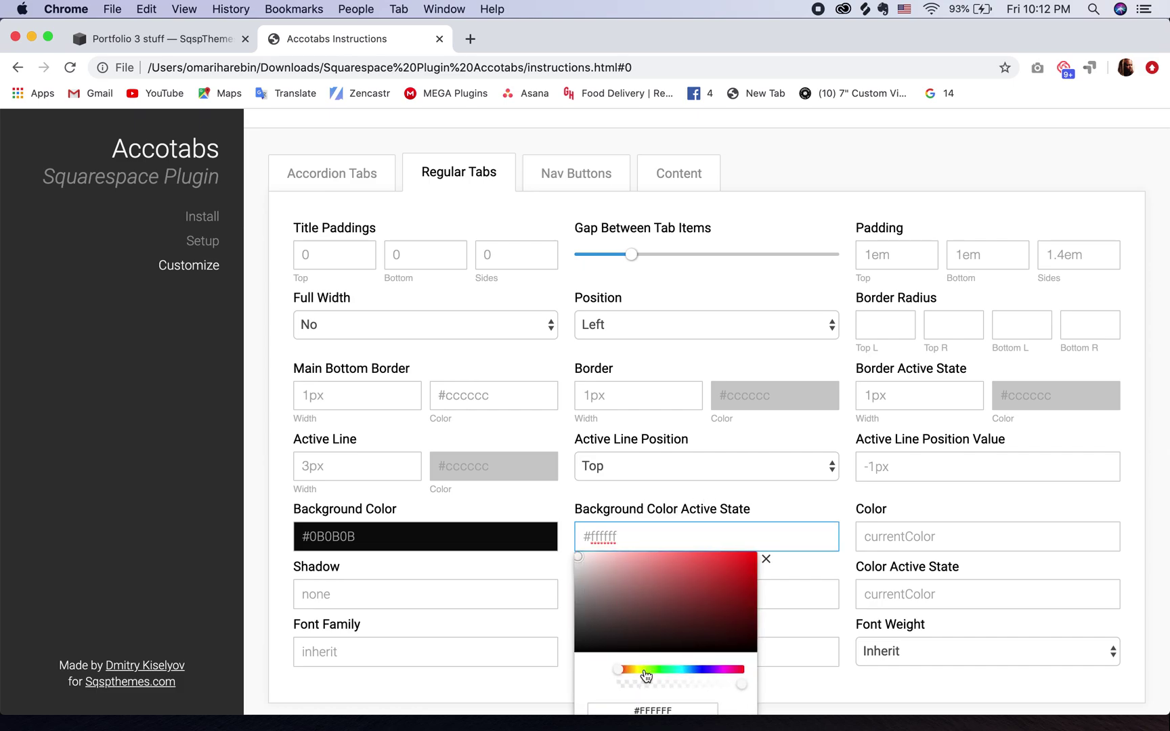
mouse_move(645, 675)
mouse_down()
mouse_move(635, 674)
mouse_move(658, 673)
mouse_up()
click(738, 592)
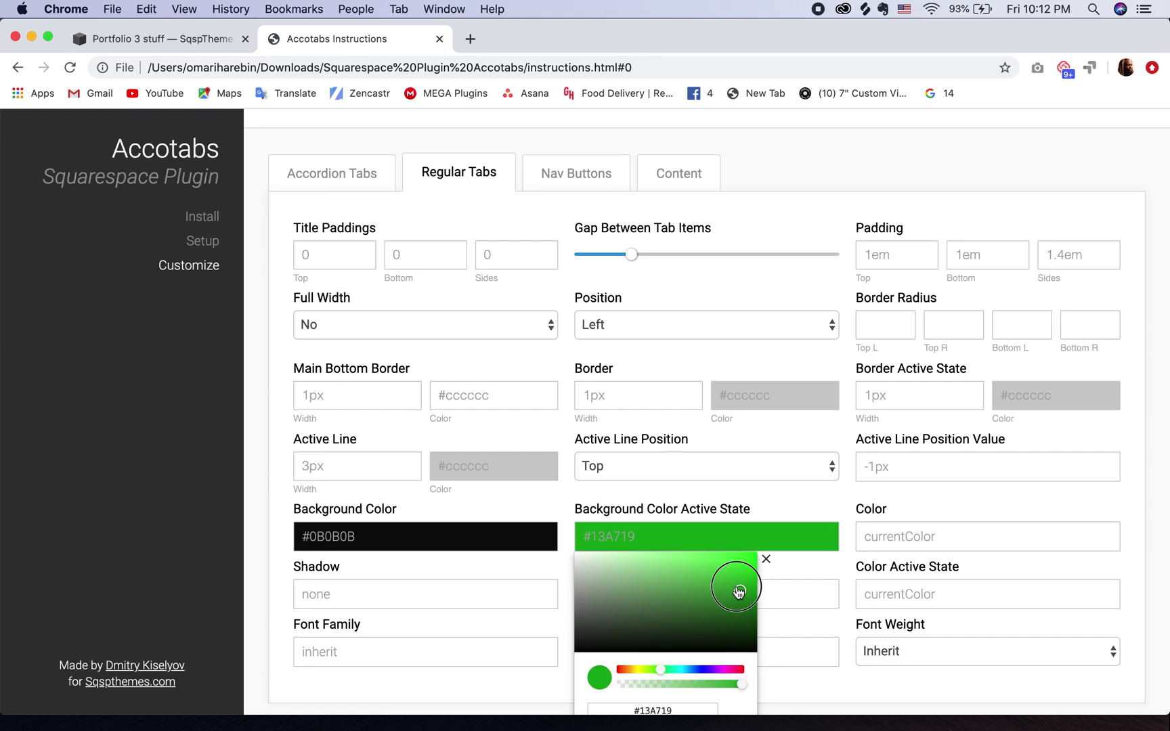
drag(738, 593, 788, 585)
click(793, 584)
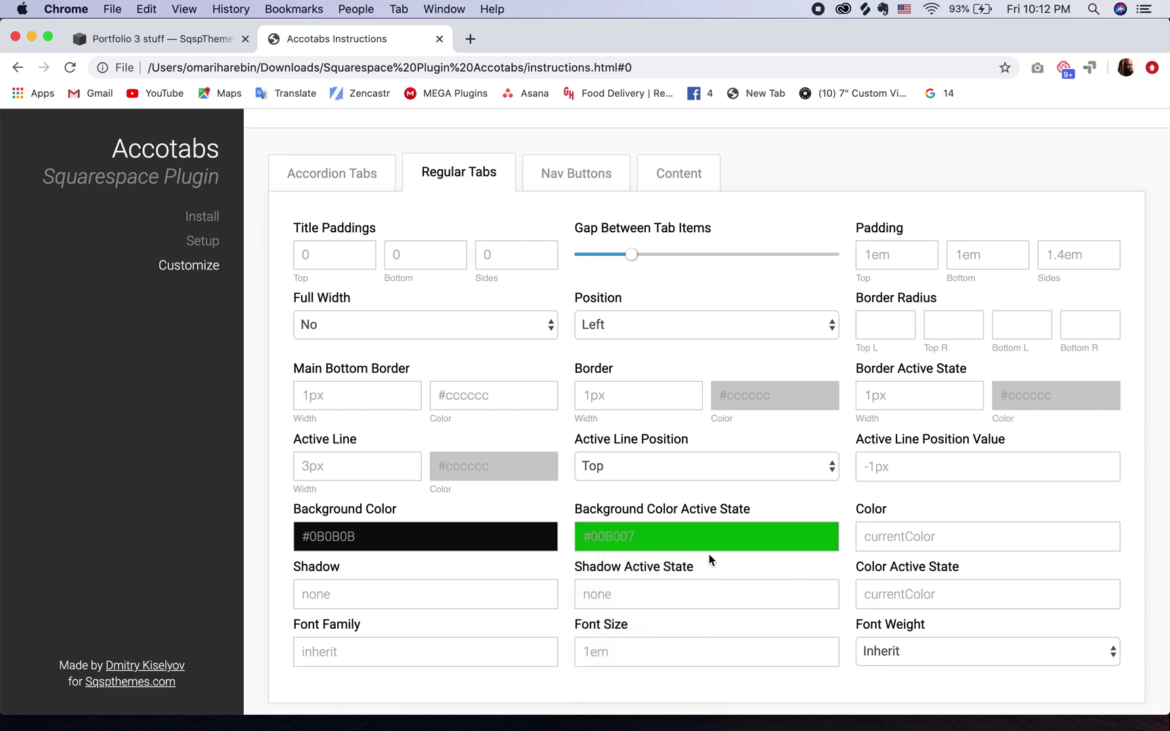
scroll(709, 559, down, 10)
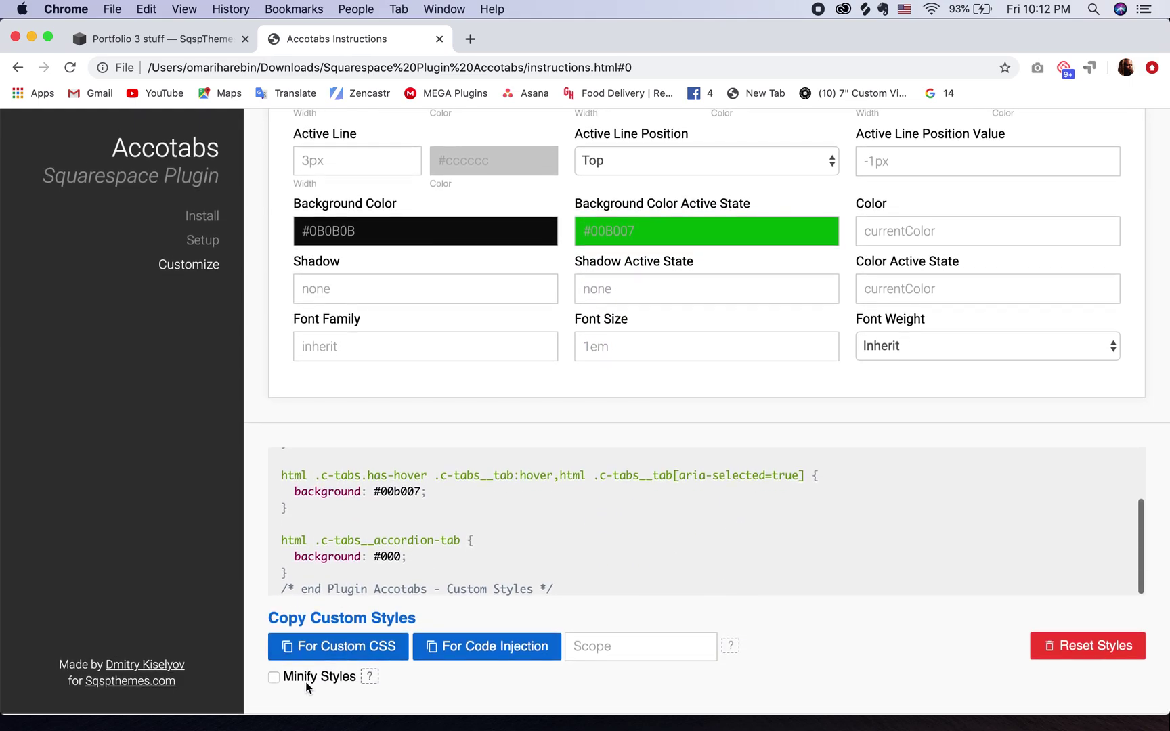
Replace the old plugin styles in Custom CSS with the regenerated ones and save
click(324, 647)
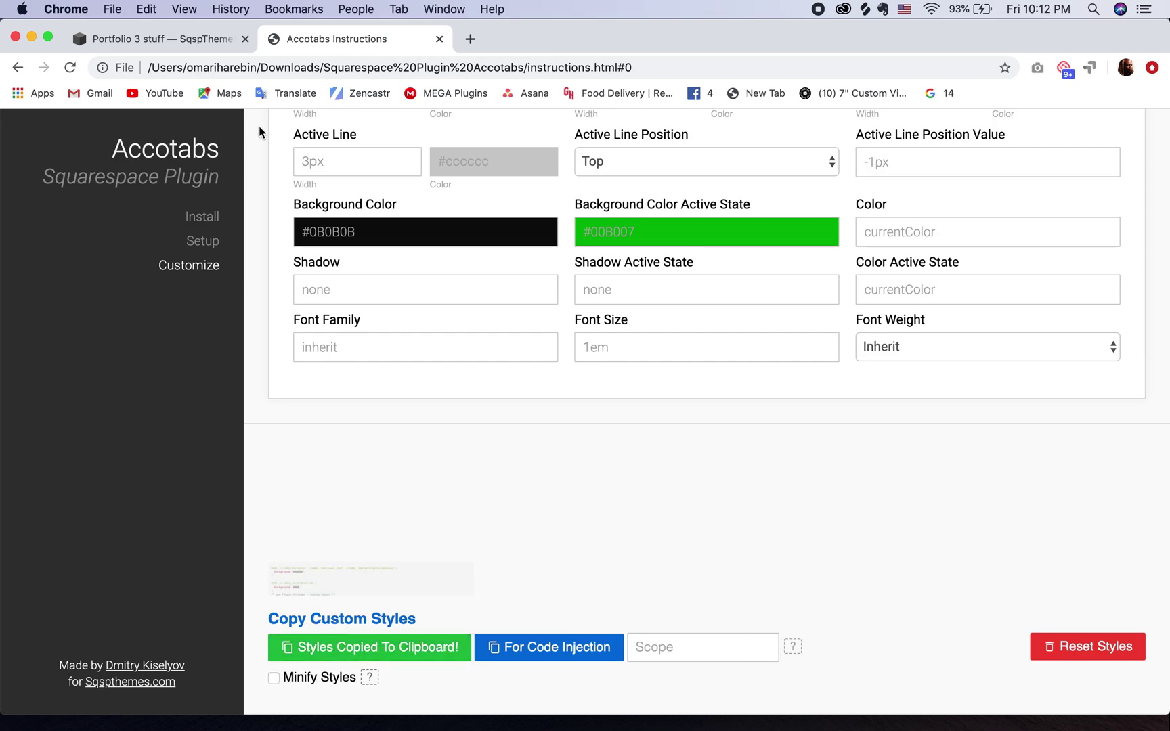
click(161, 38)
scroll(201, 561, down, 5)
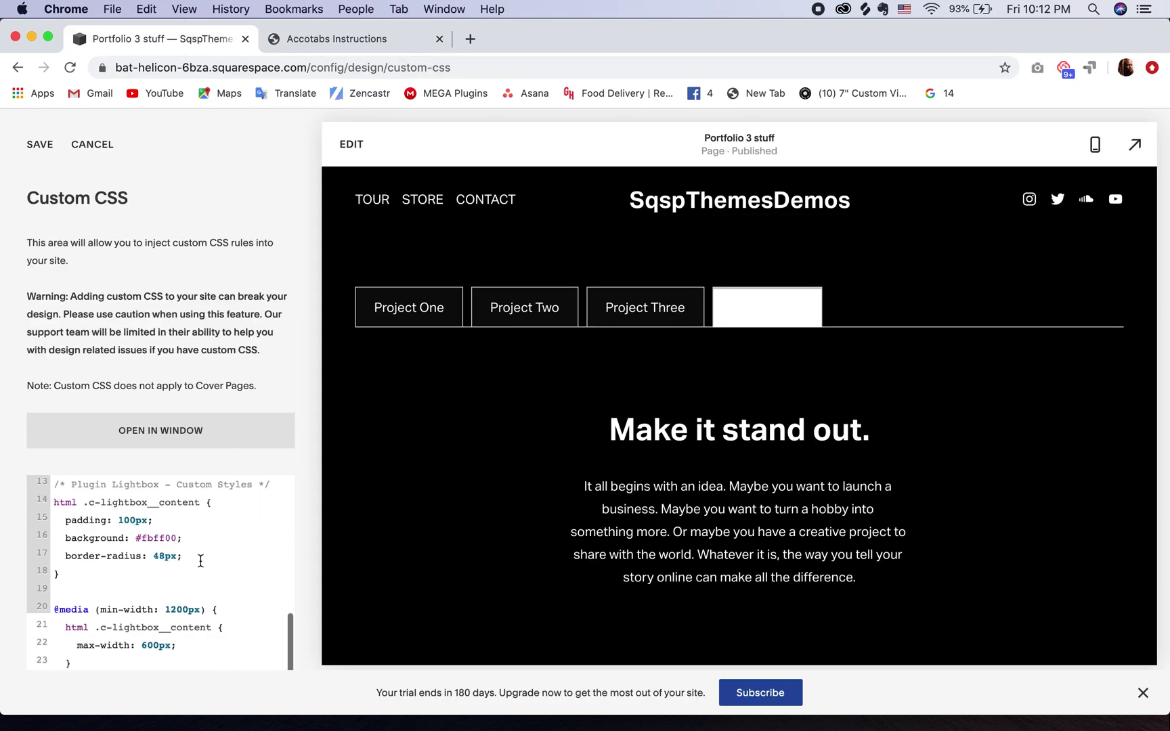
scroll(199, 559, up, 5)
drag(94, 601, 20, 425)
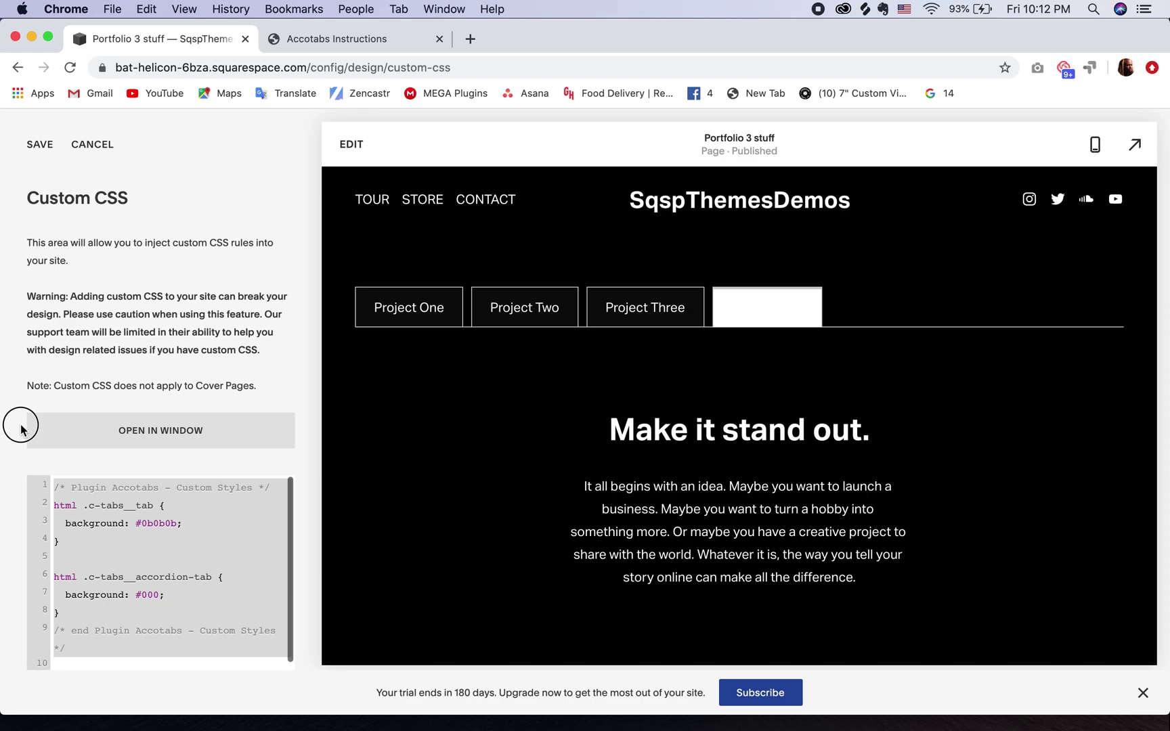
key(super+v)
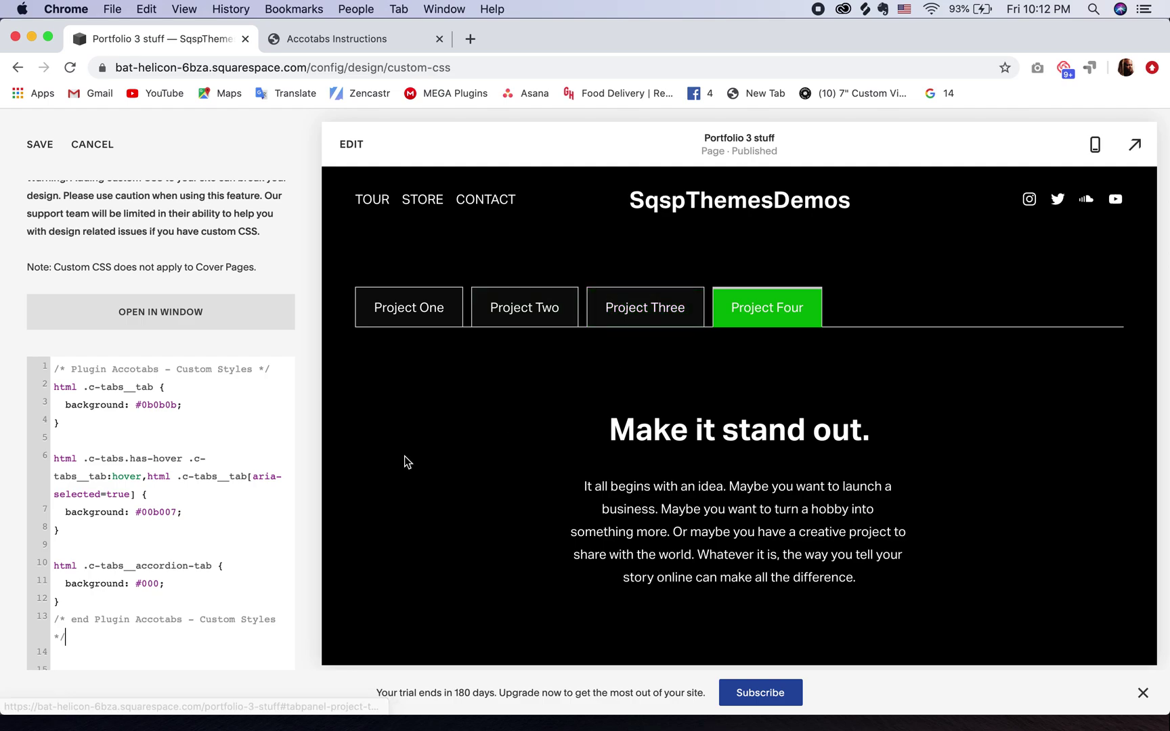
click(21, 148)
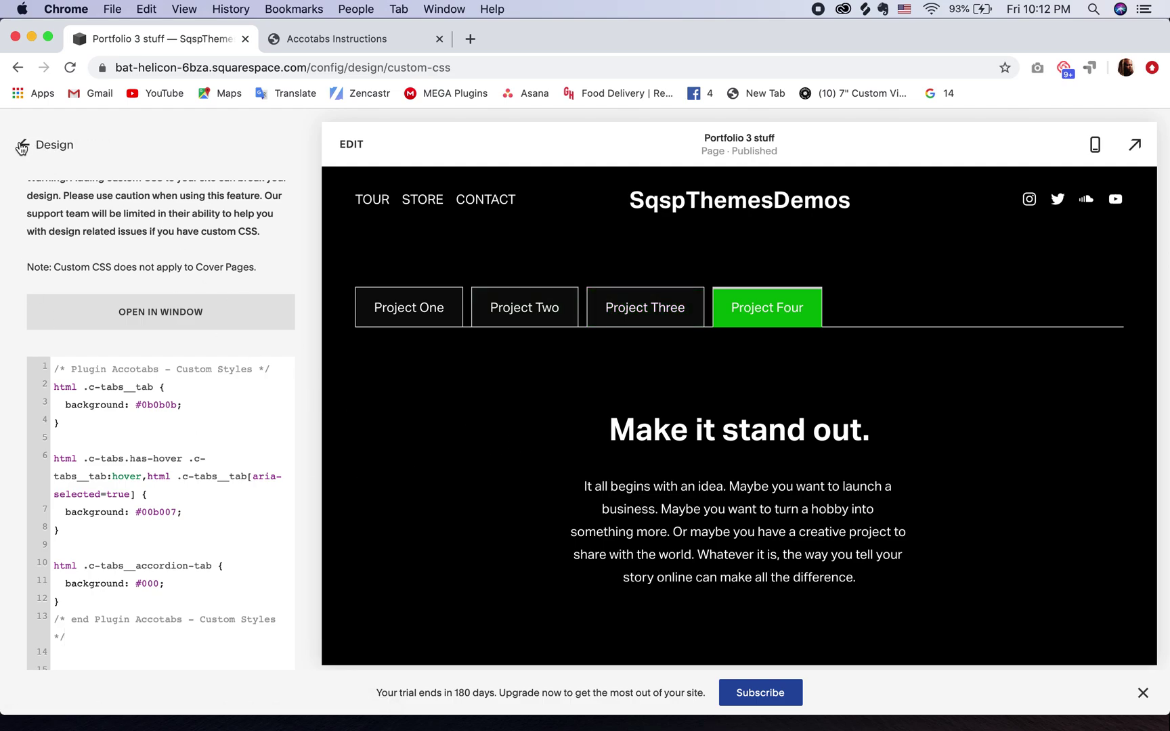
Return to the main site menu and switch between the Project One, Two and Three tabs
click(21, 147)
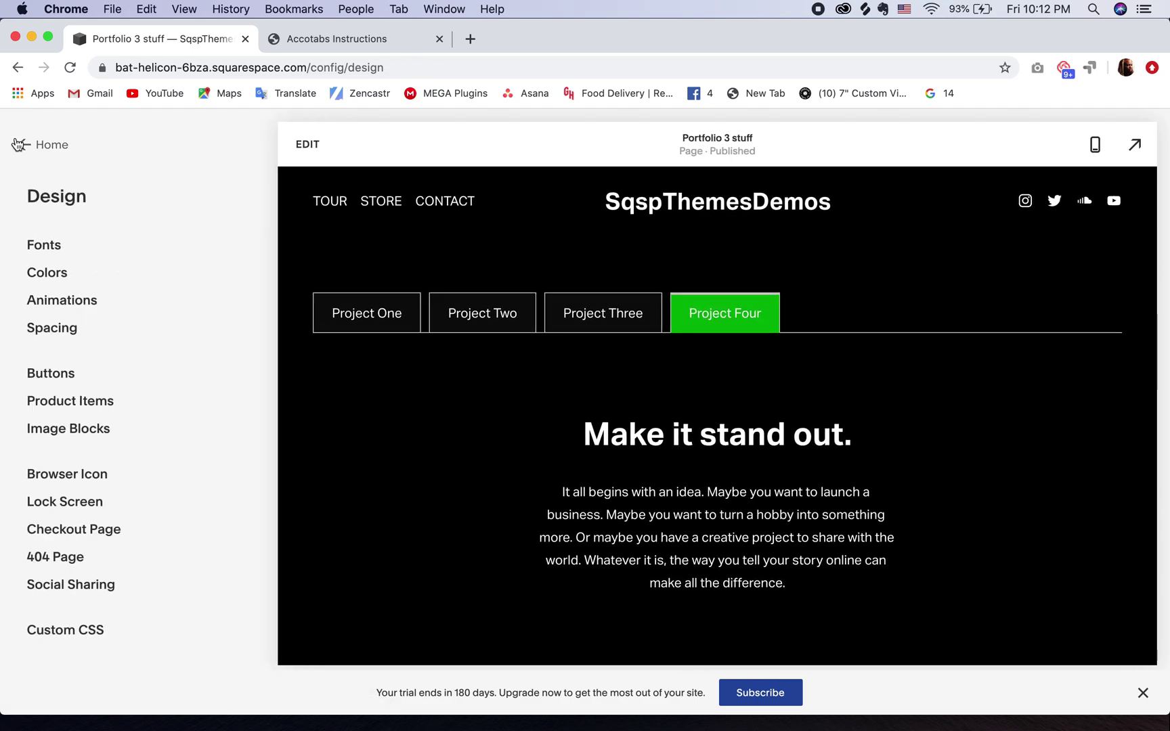
click(19, 144)
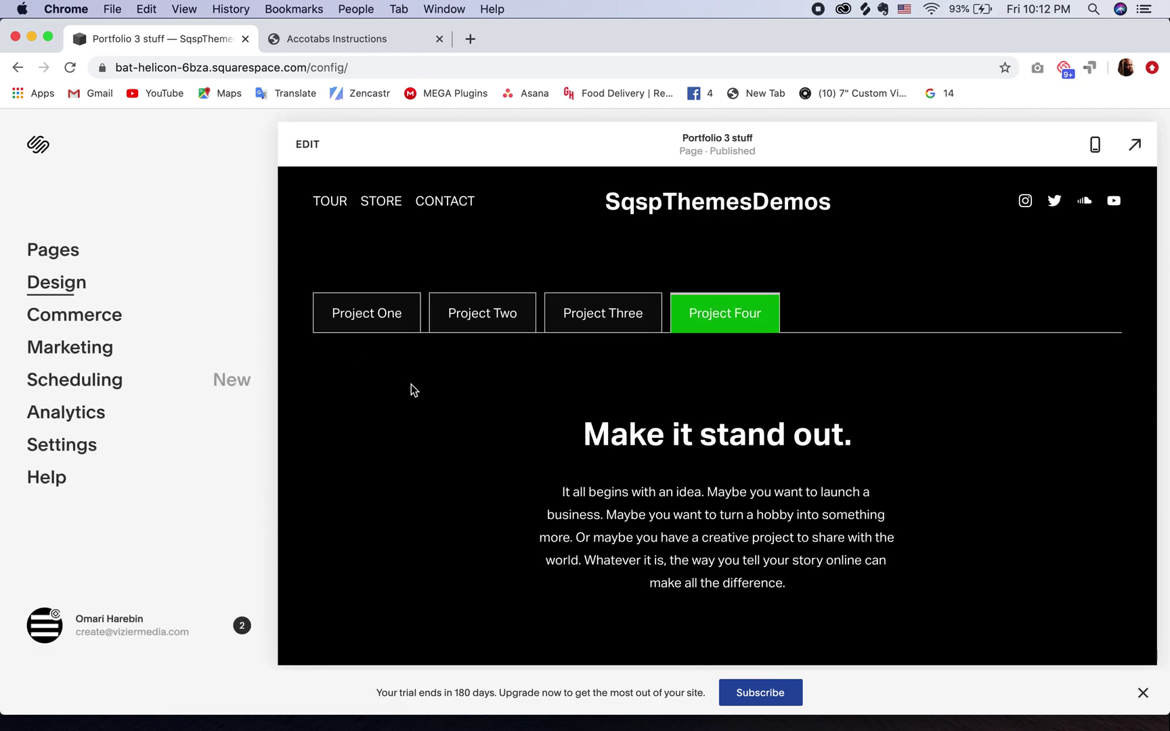
click(474, 314)
click(589, 314)
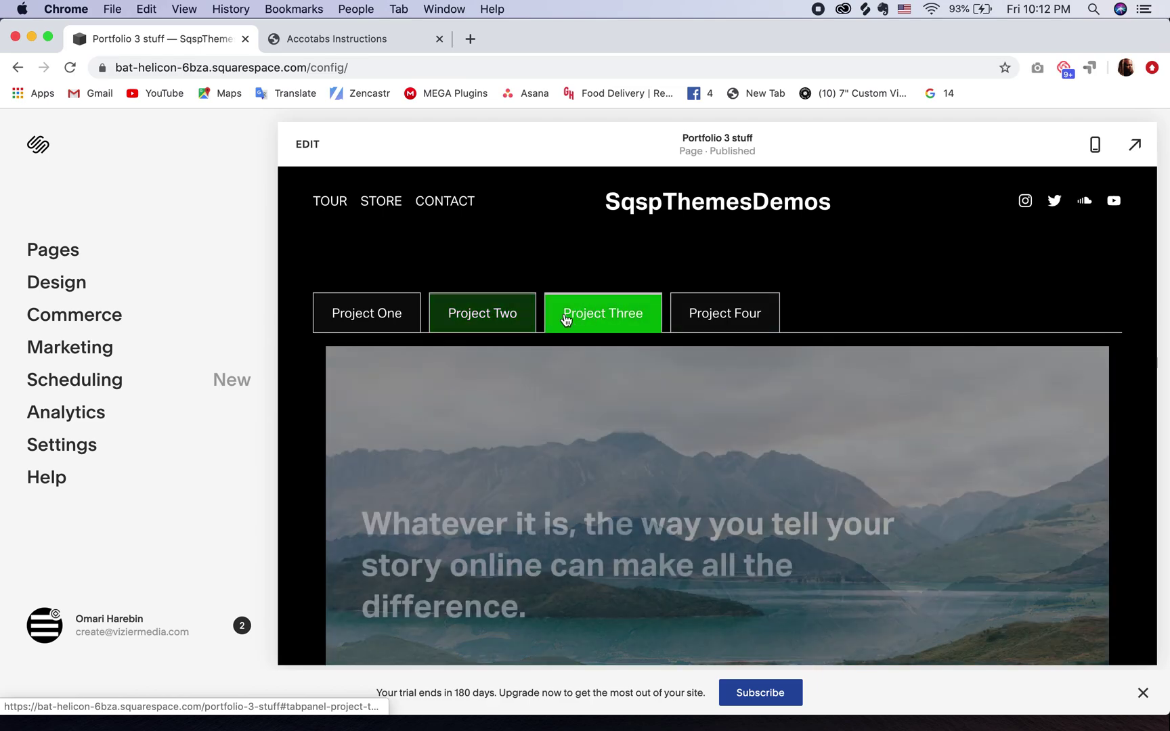
click(411, 318)
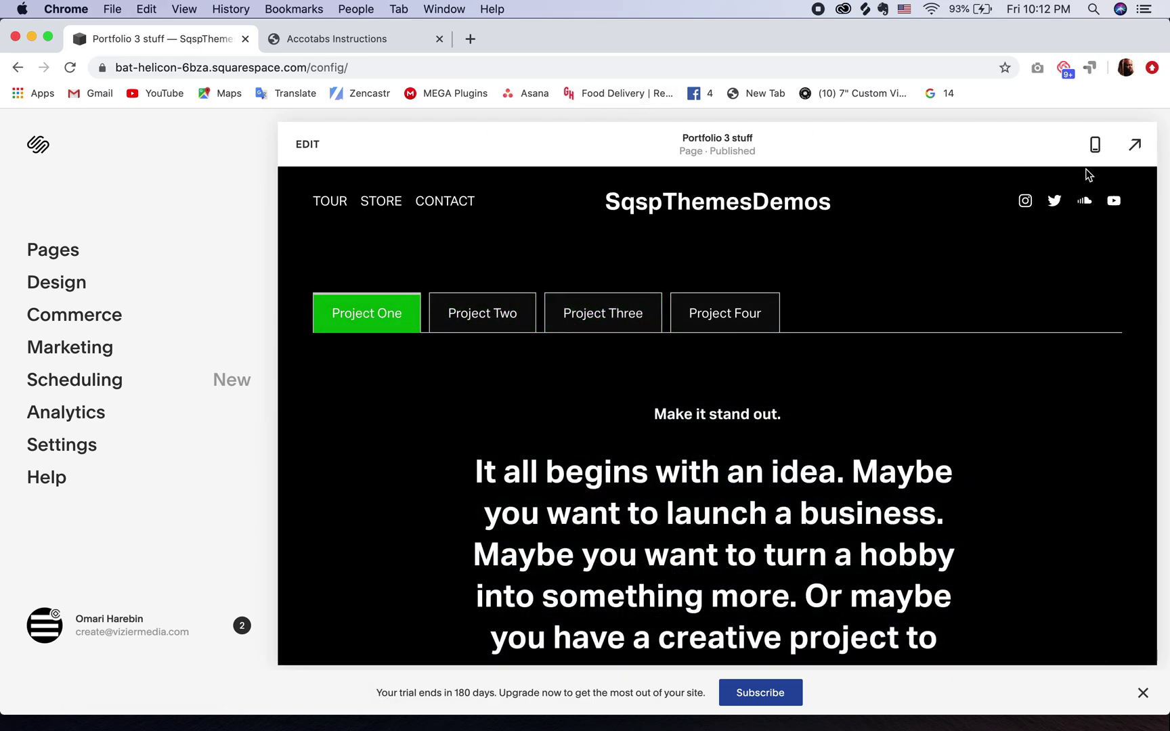
Test the Project accordions in mobile preview, then return to desktop and show the Pages list
click(1097, 147)
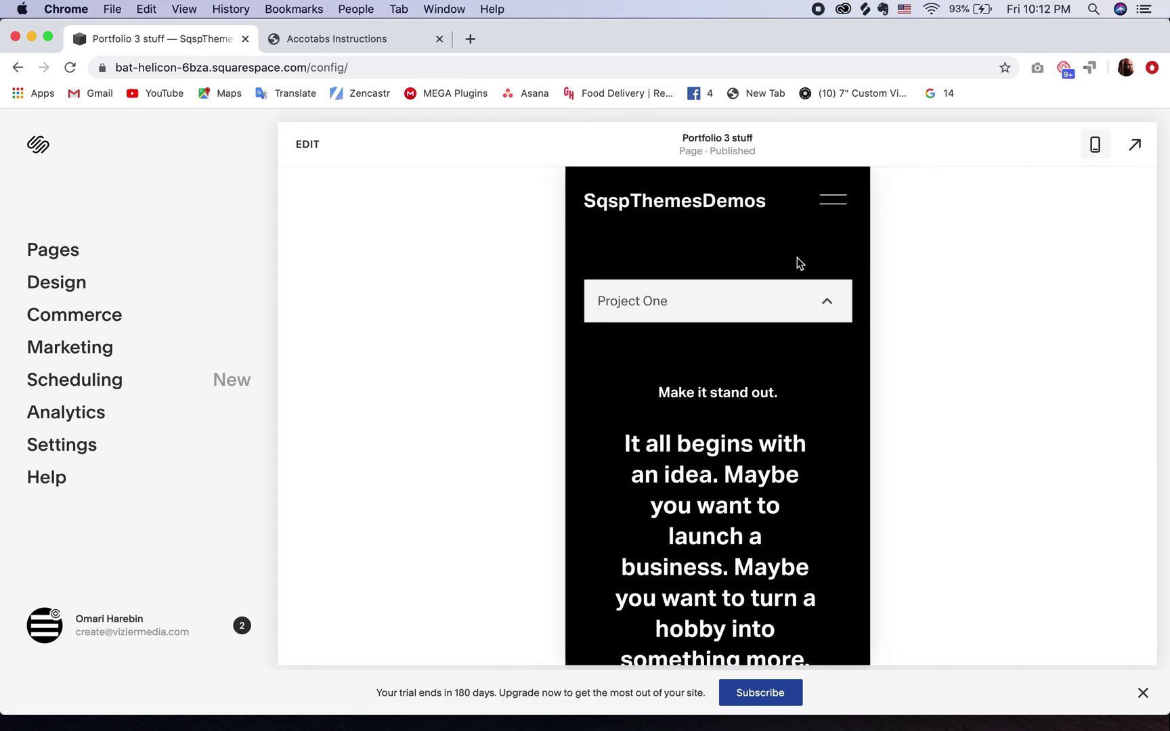
click(833, 311)
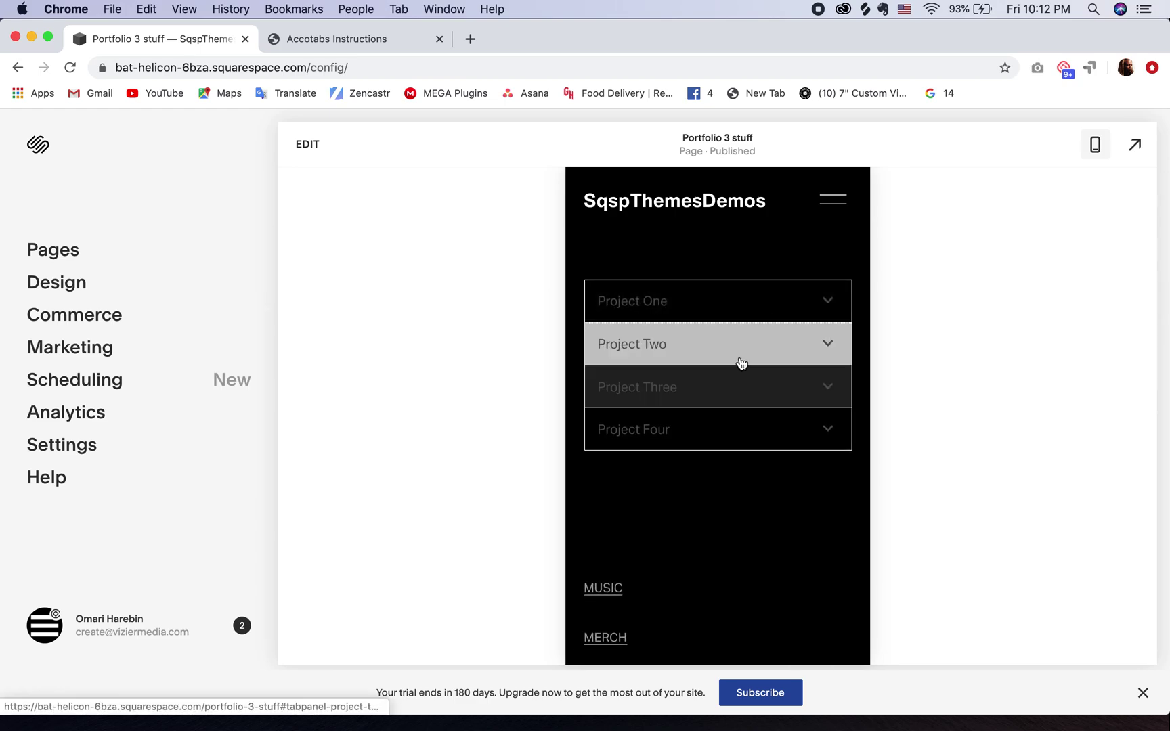
click(742, 361)
click(823, 342)
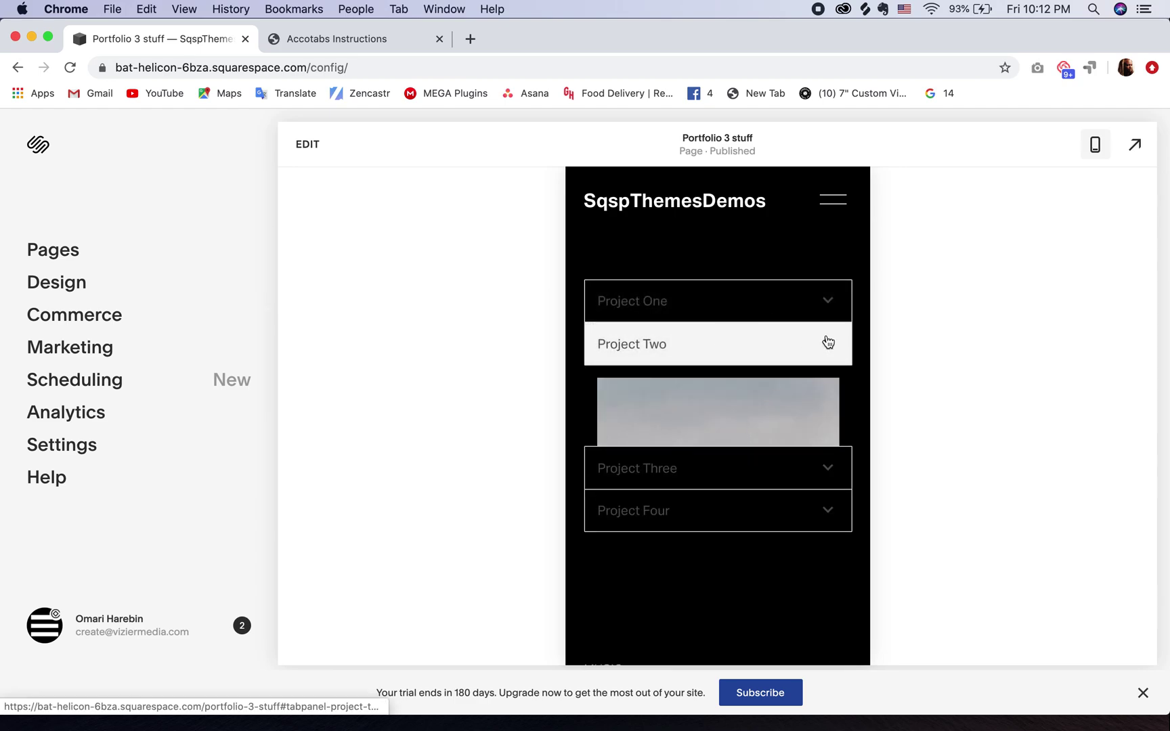
click(757, 389)
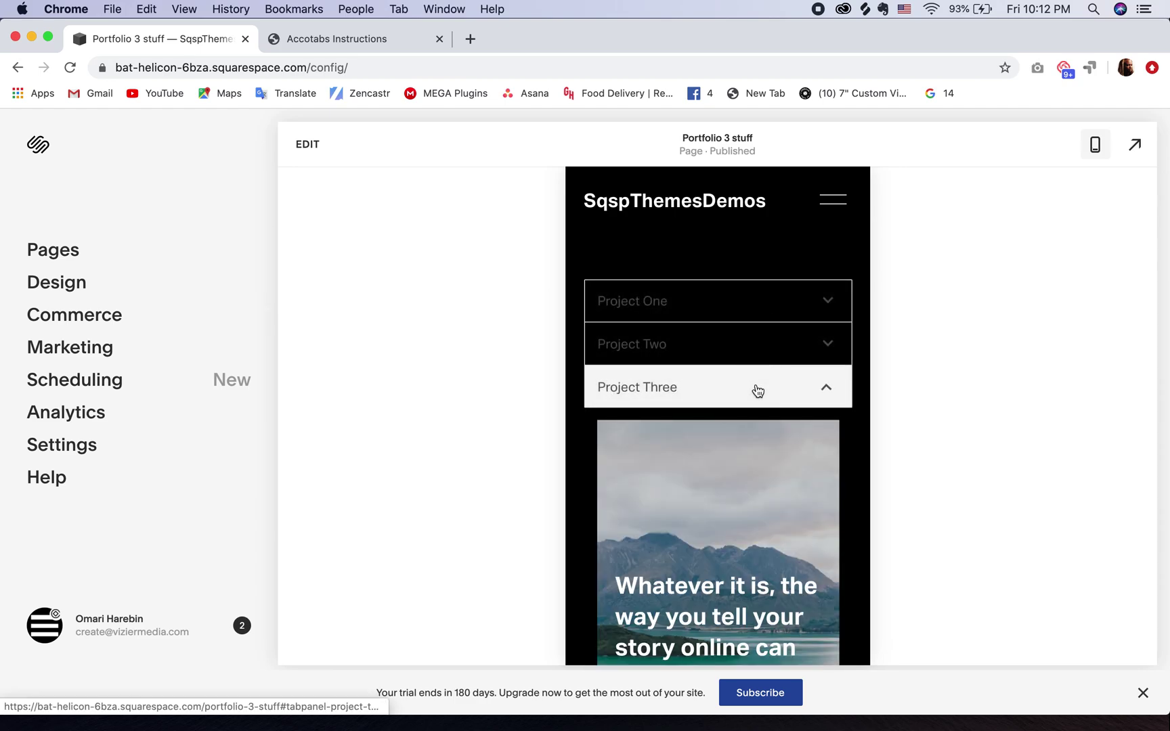
click(826, 389)
click(1094, 144)
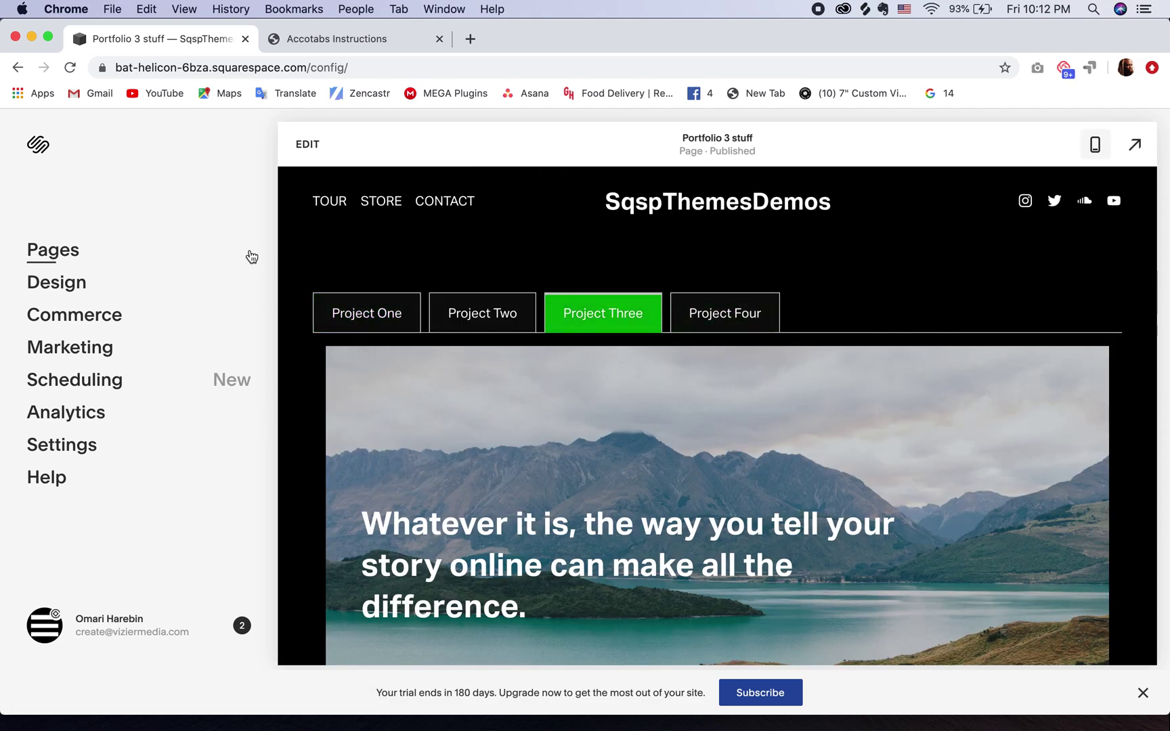
click(59, 251)
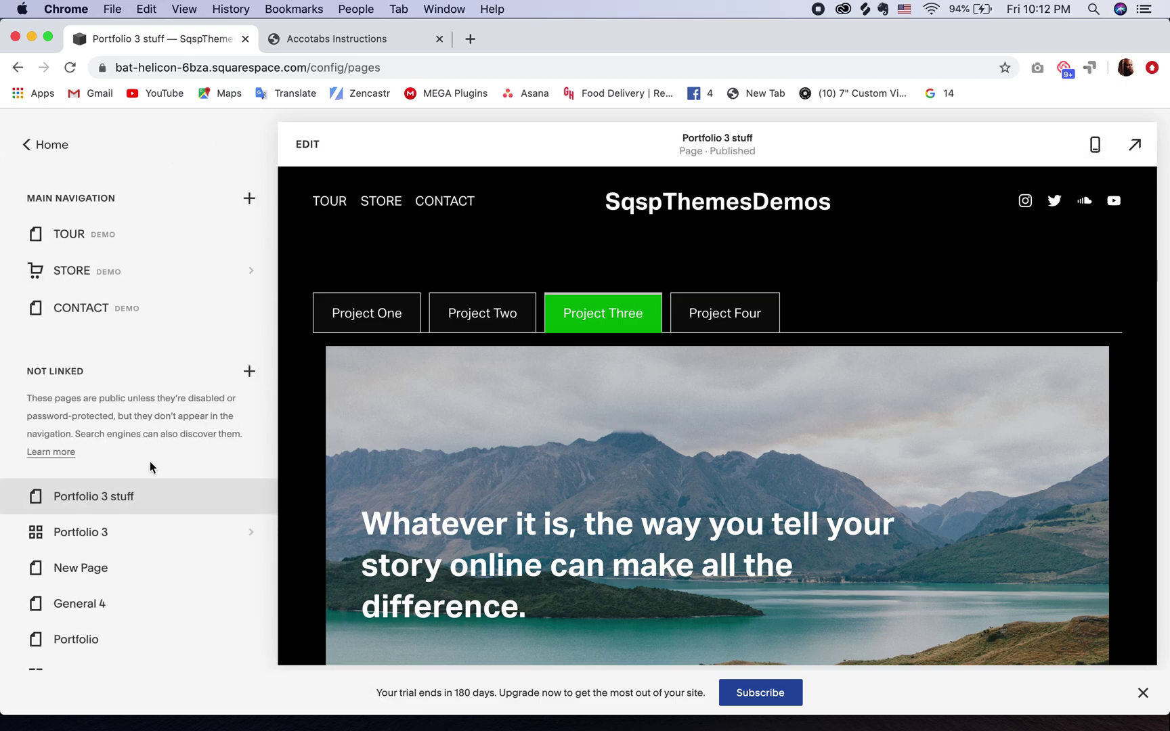
Open the unlinked New Page with its repeated placeholder paragraphs in the preview
click(118, 568)
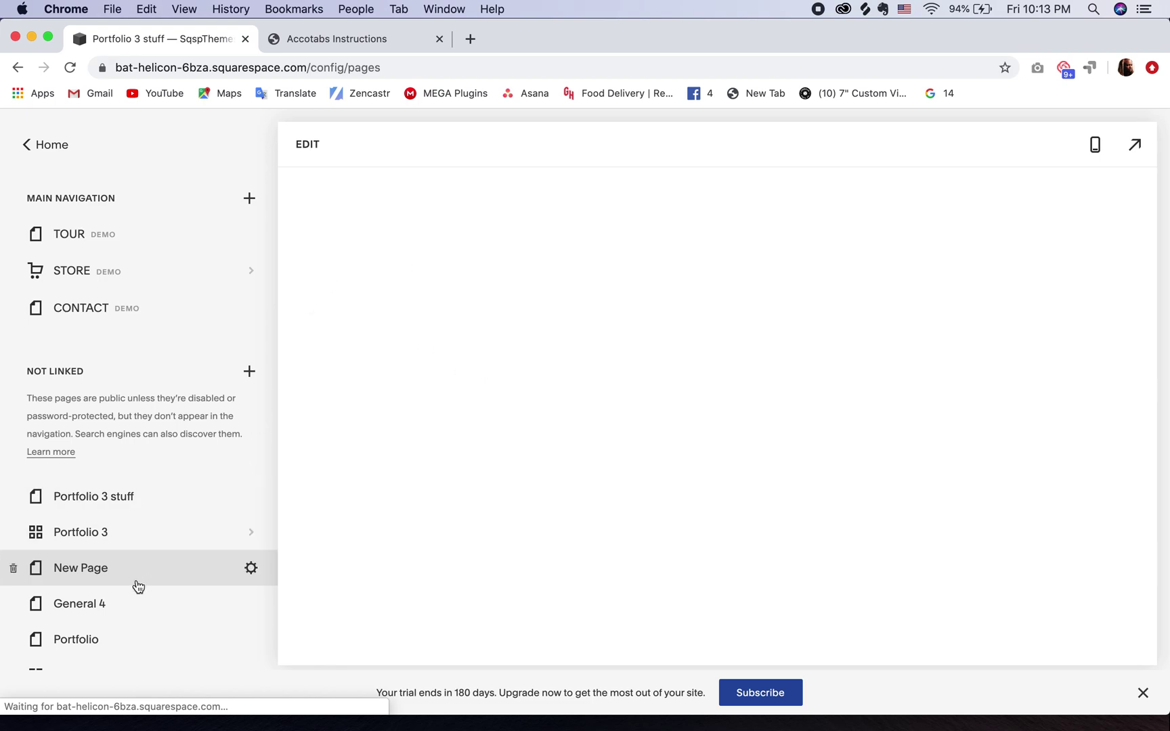
scroll(138, 587, down, 2)
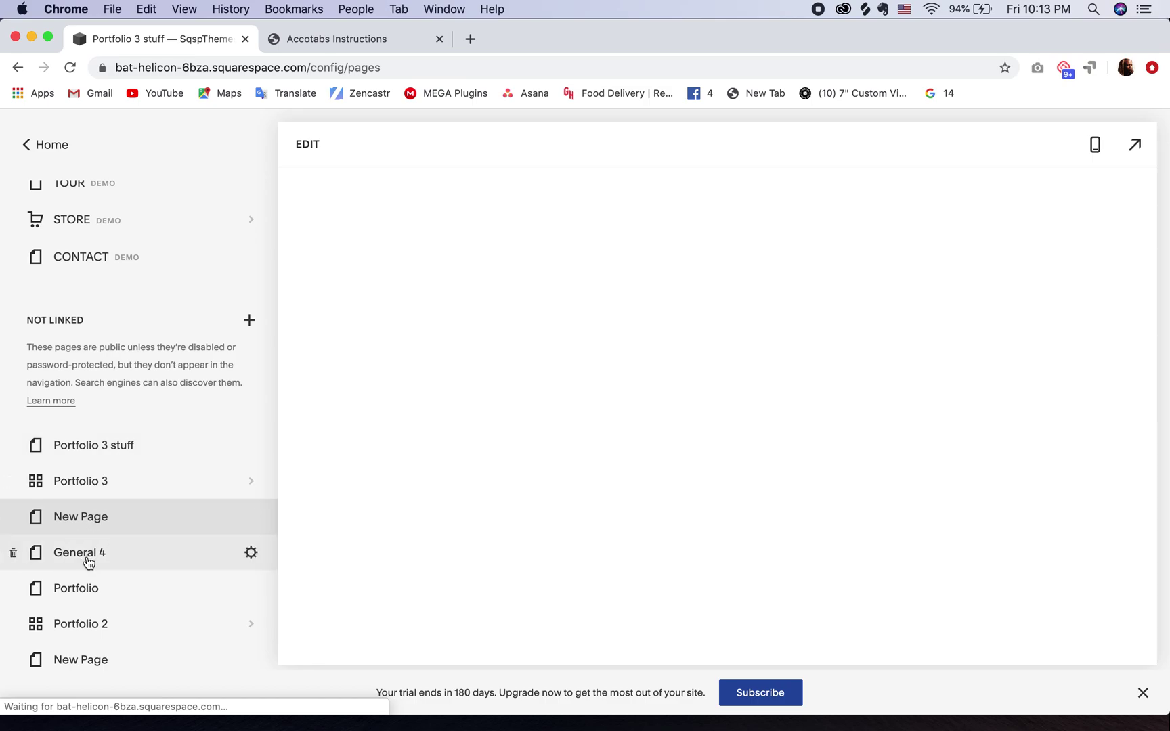
click(92, 519)
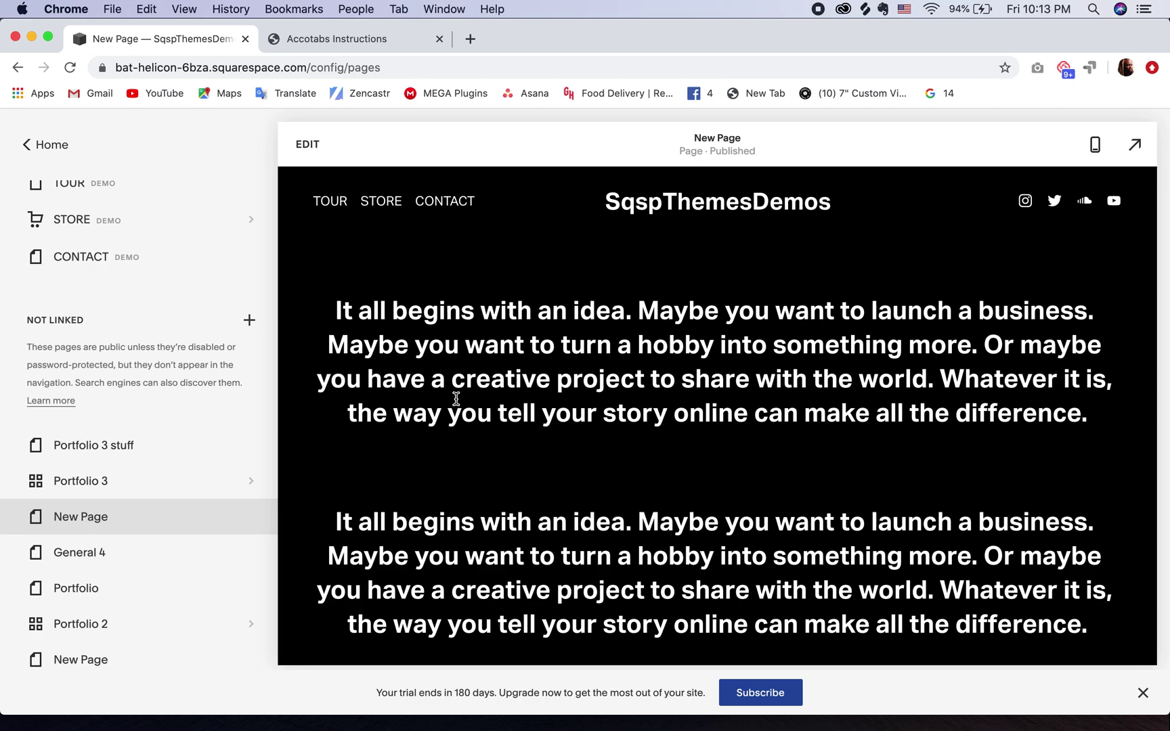
scroll(505, 419, down, 10)
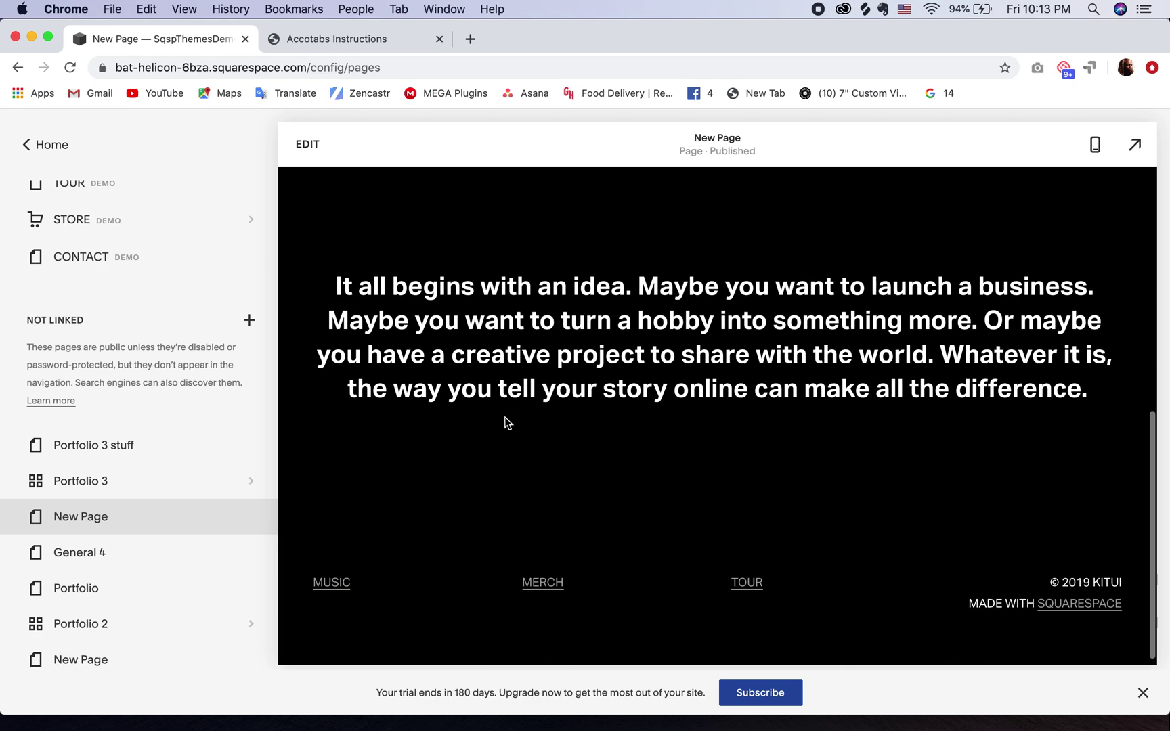
scroll(506, 420, up, 8)
scroll(507, 422, up, 2)
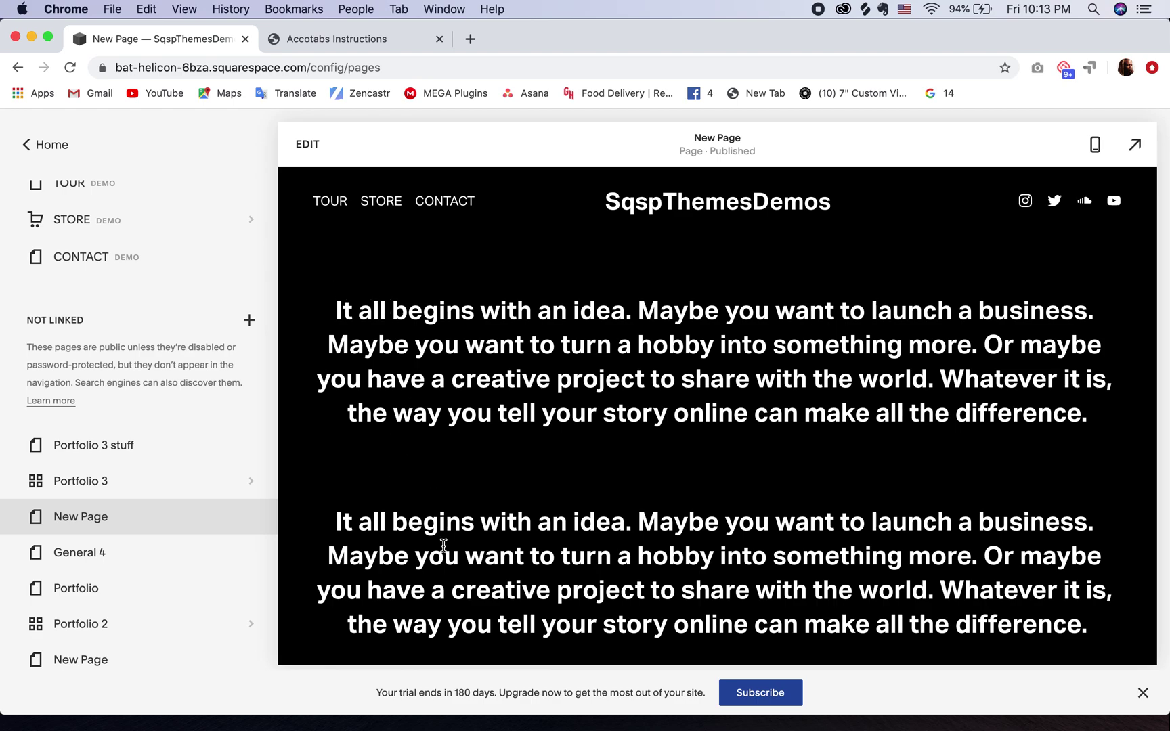
click(313, 41)
scroll(379, 369, up, 15)
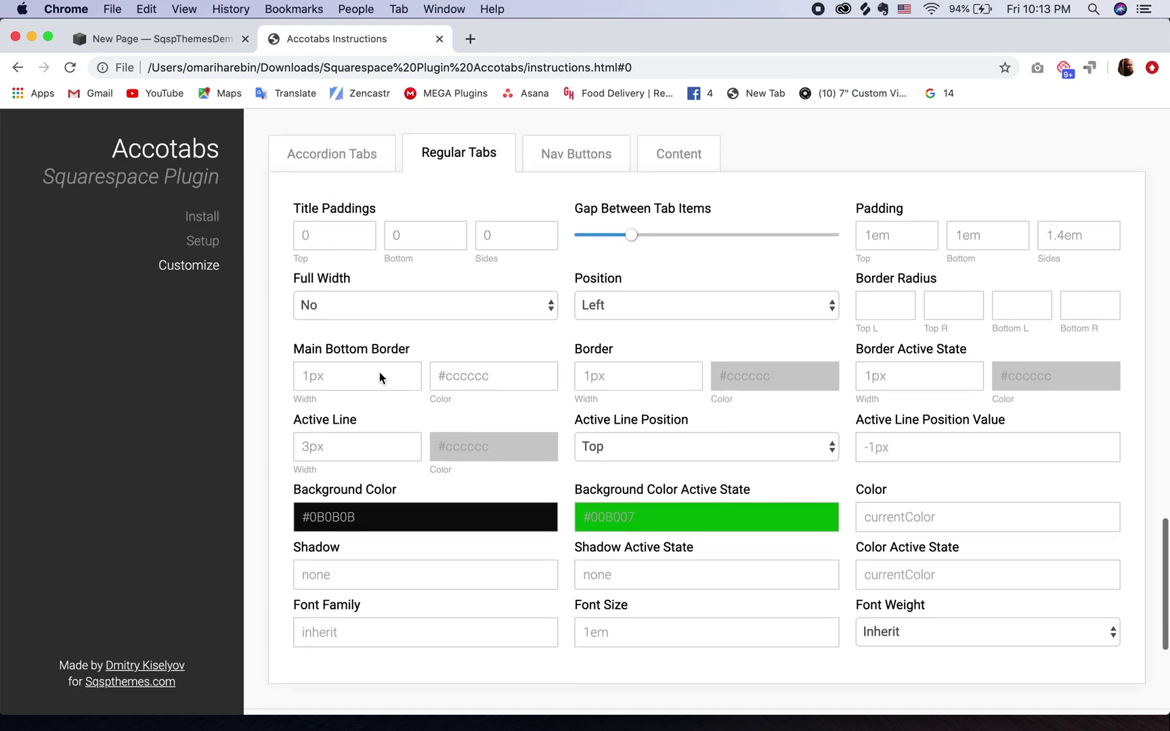
scroll(380, 378, up, 4)
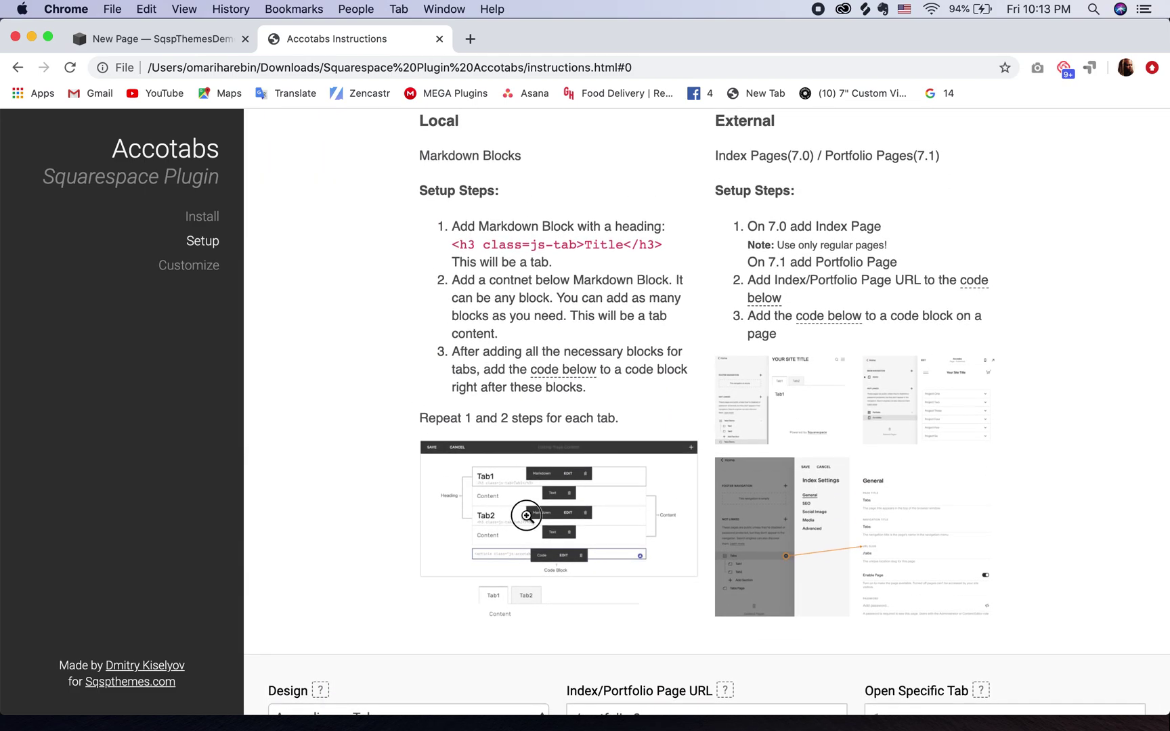
click(516, 507)
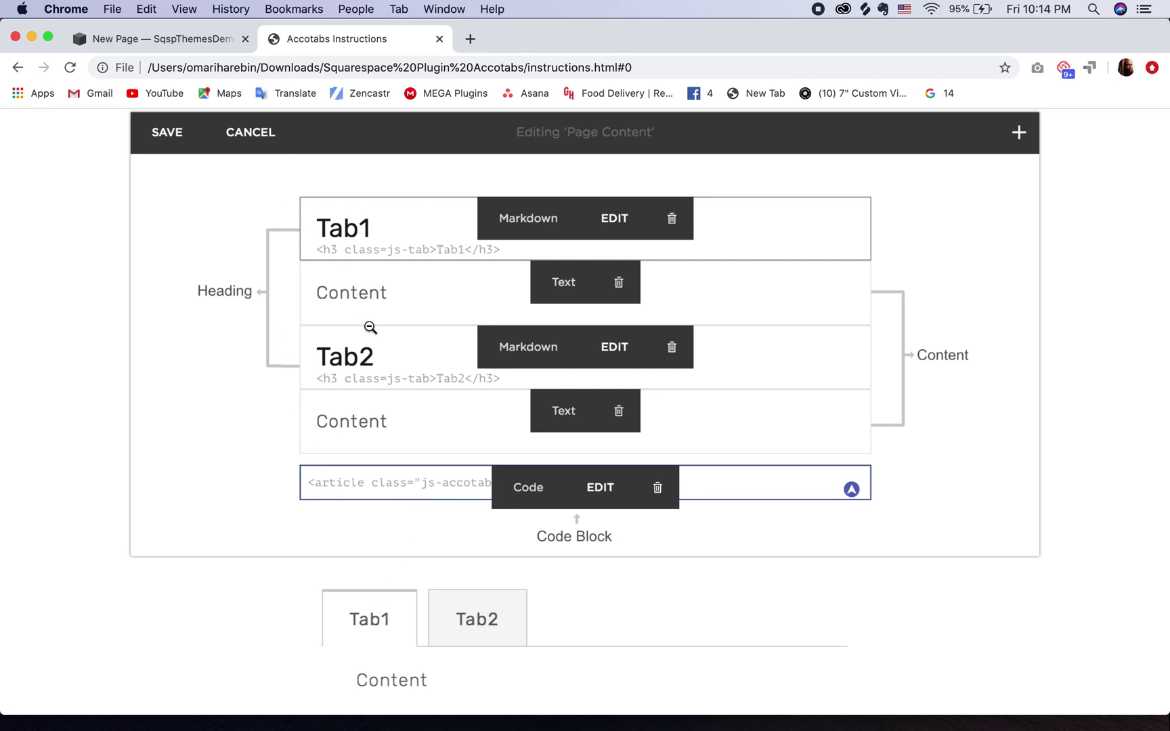
click(174, 44)
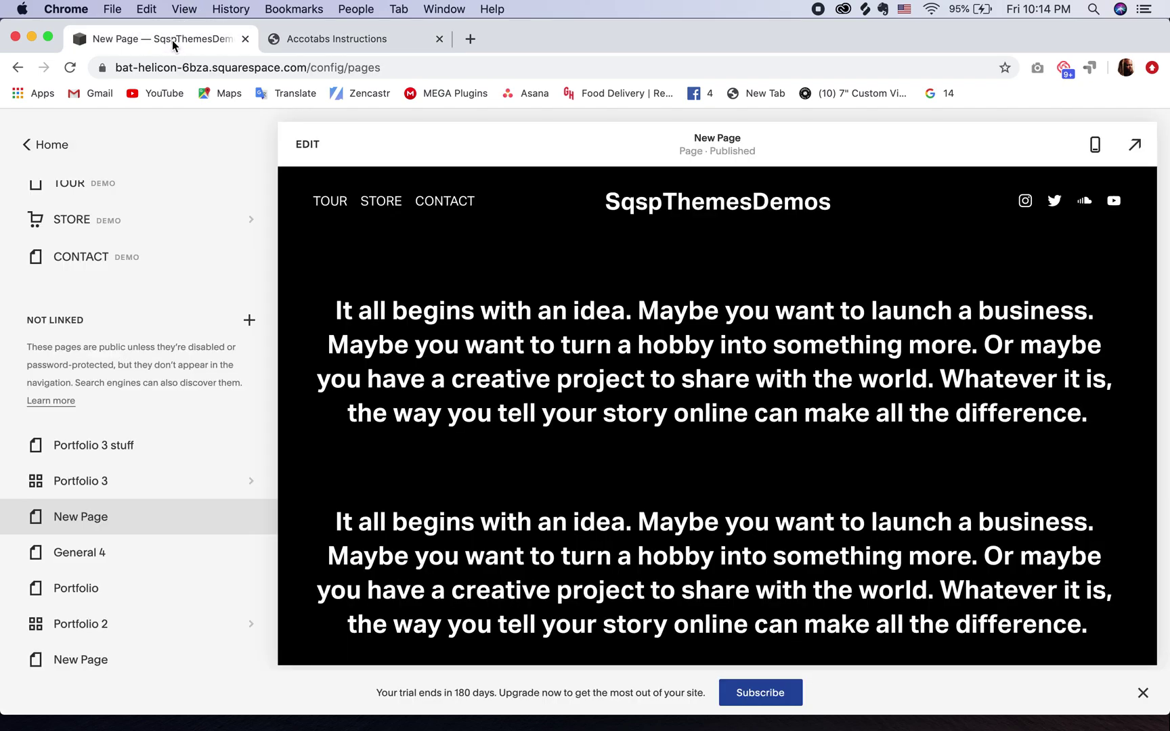
Add a Markdown block with the copied h3 js-tab heading reading 'Tab 1' above the first paragraph
click(307, 145)
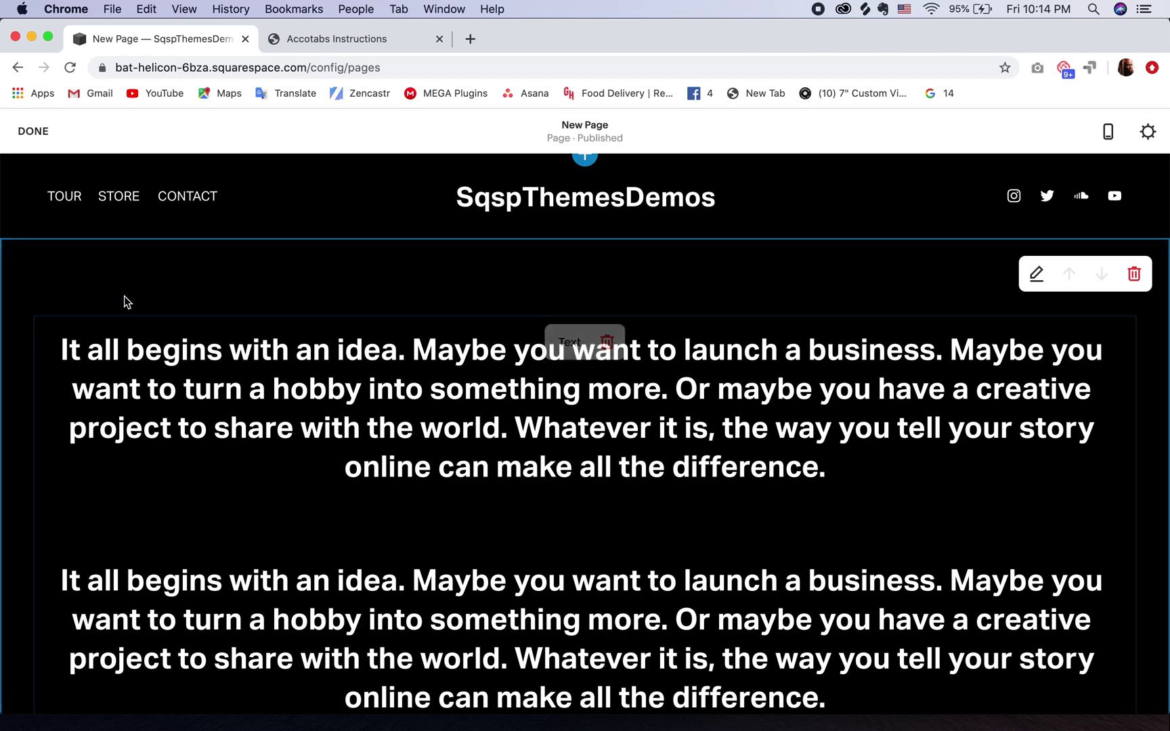
click(33, 317)
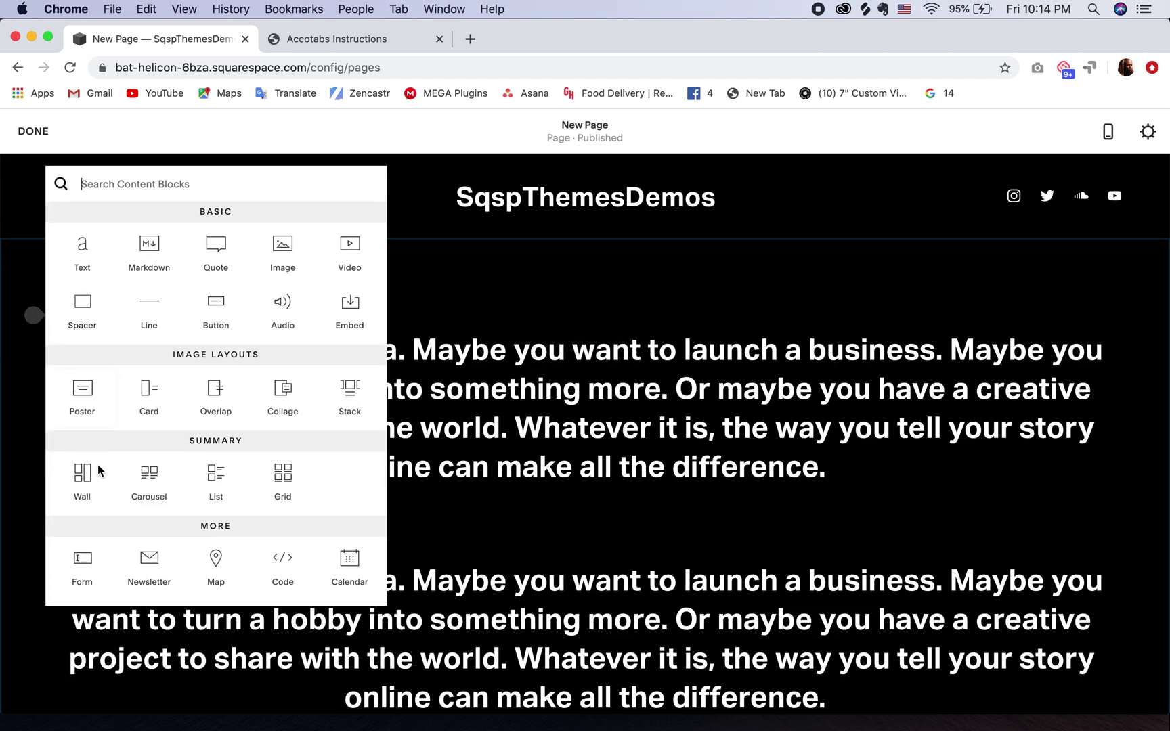
click(150, 254)
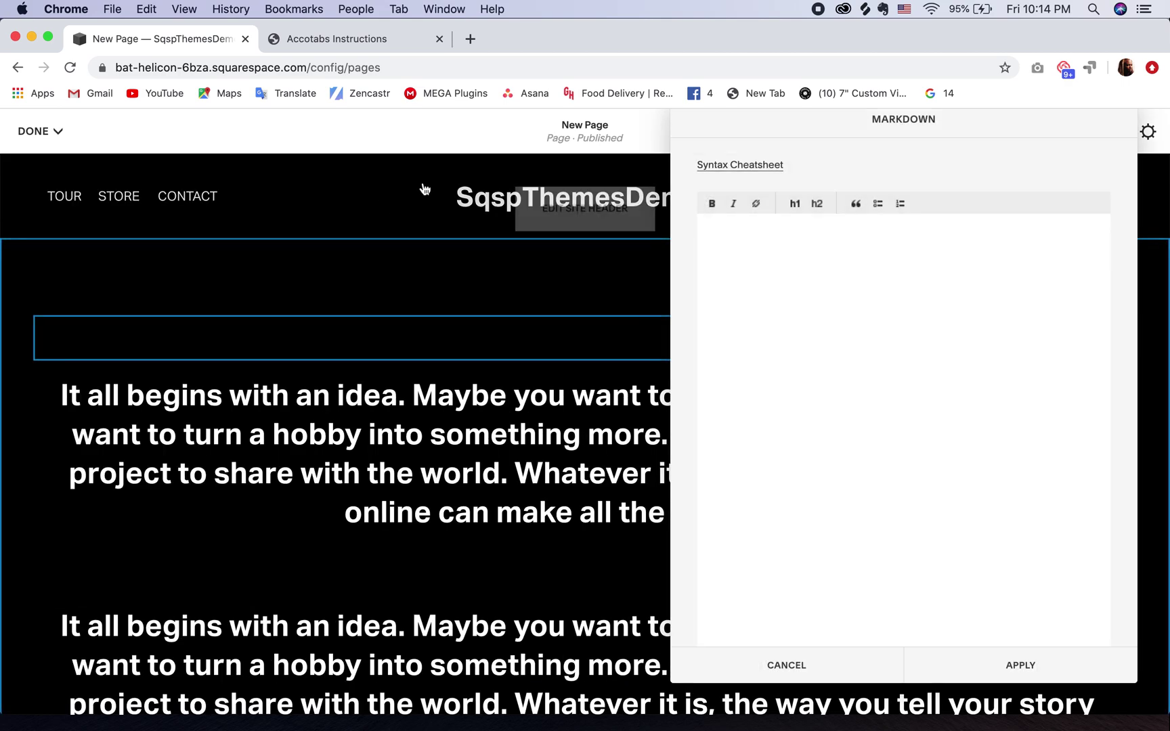
click(322, 39)
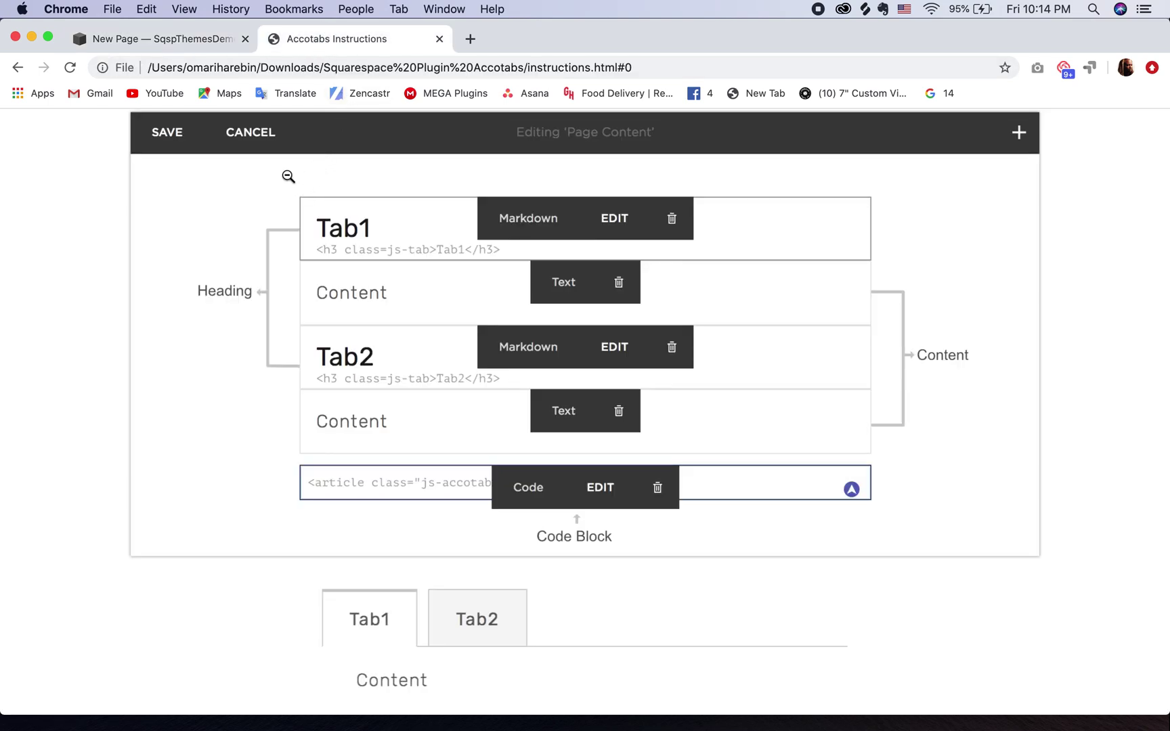
click(105, 270)
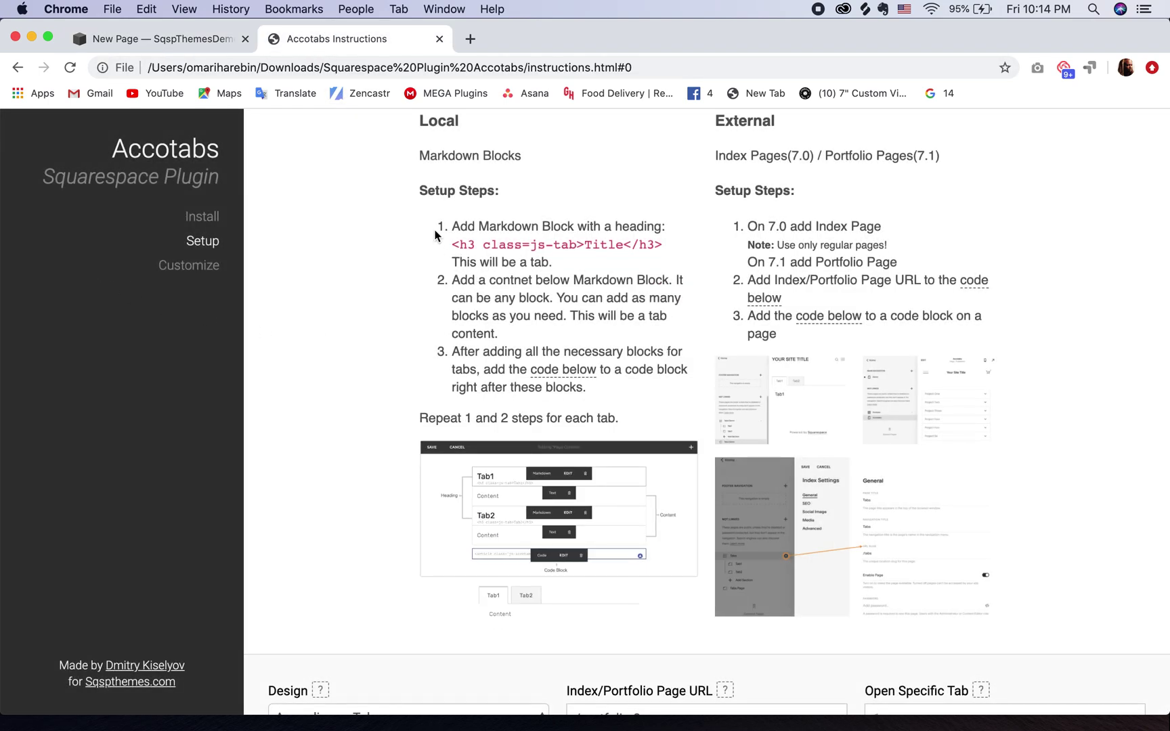
drag(444, 237, 669, 244)
key(super+c)
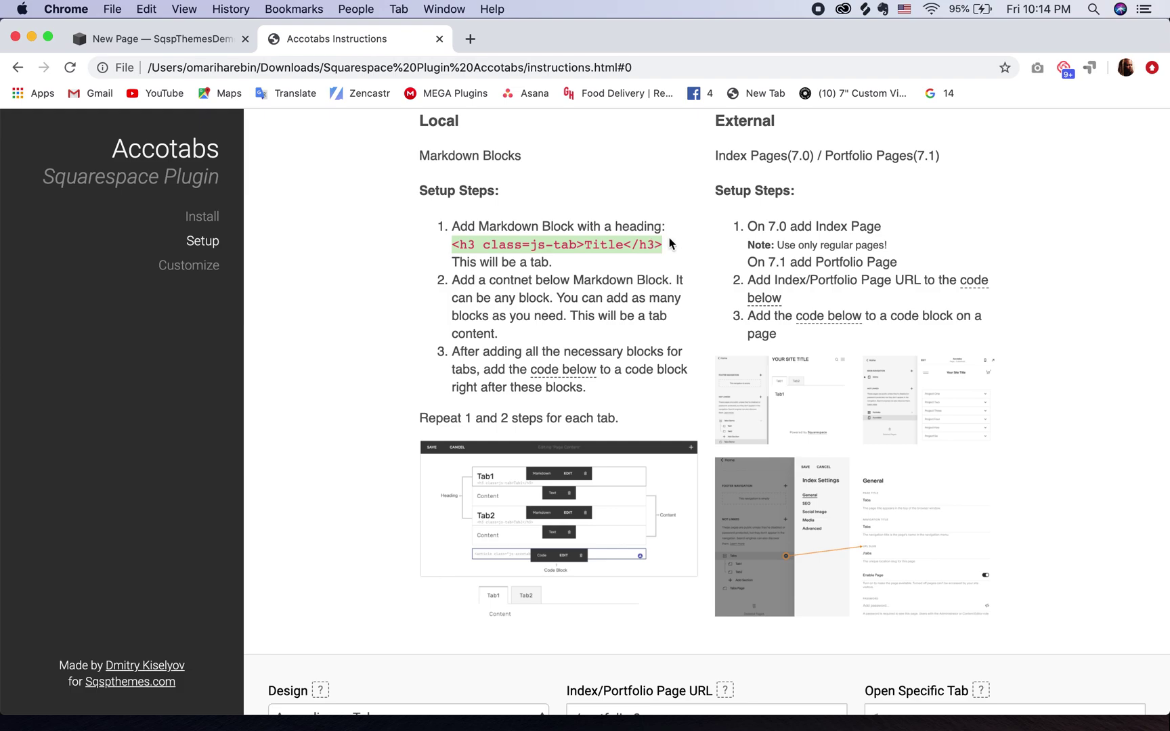
click(196, 41)
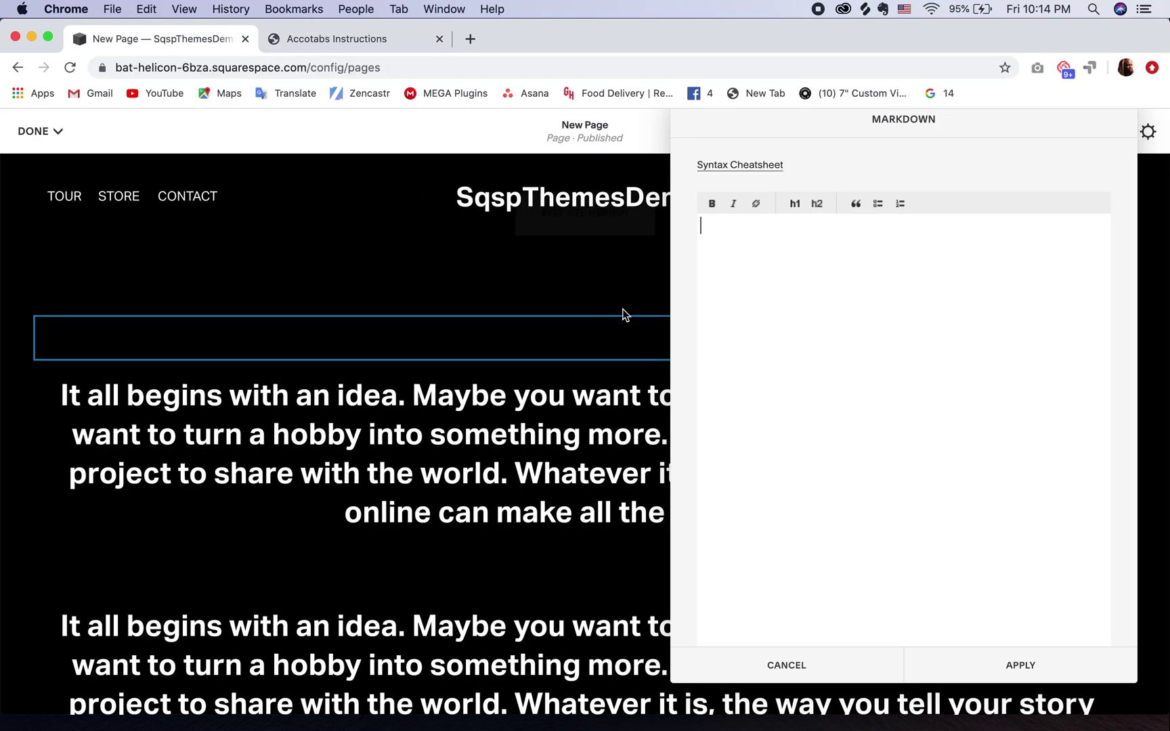
key(super+v)
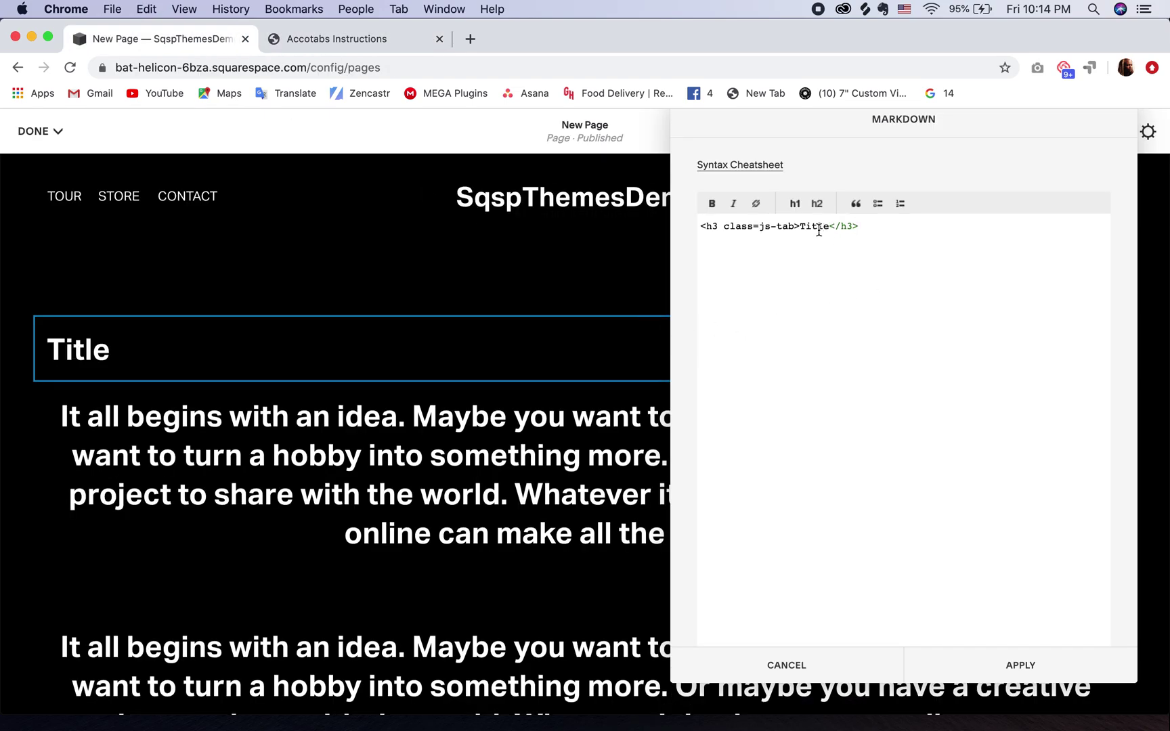
double_click(817, 229)
text(Tab 1)
click(1042, 667)
scroll(773, 556, down, 2)
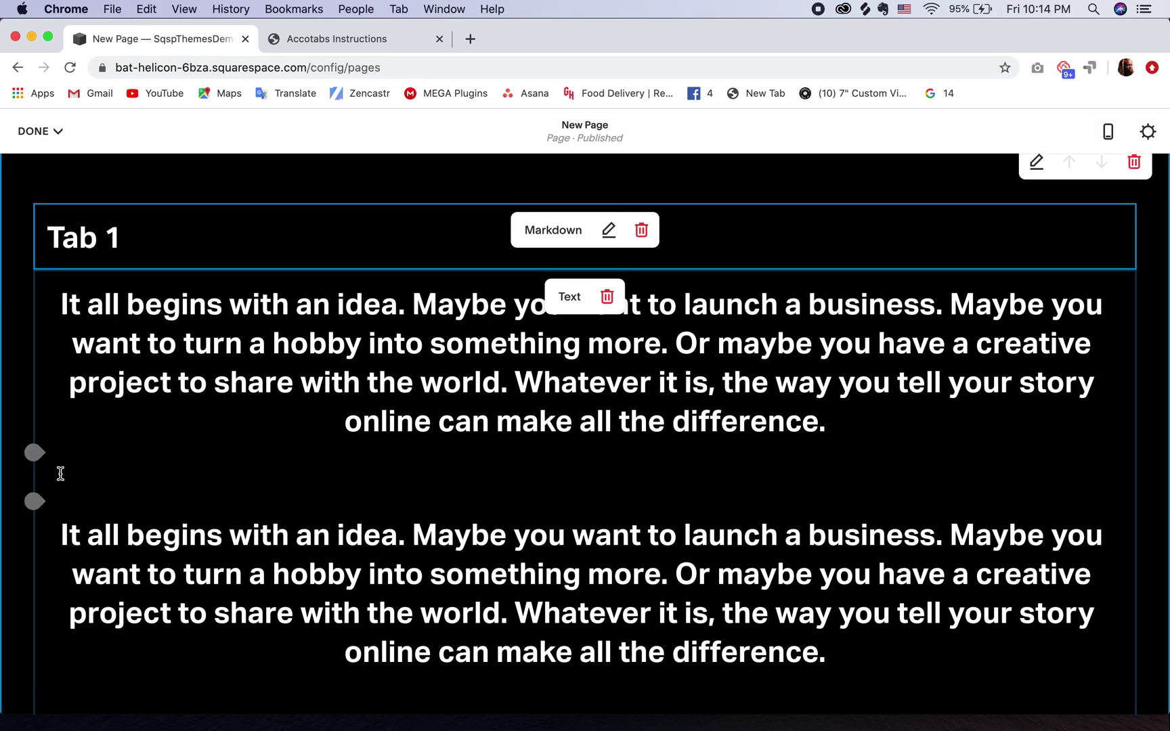
Add a 'Tab 2' js-tab Markdown heading above the second paragraph
click(34, 501)
click(149, 340)
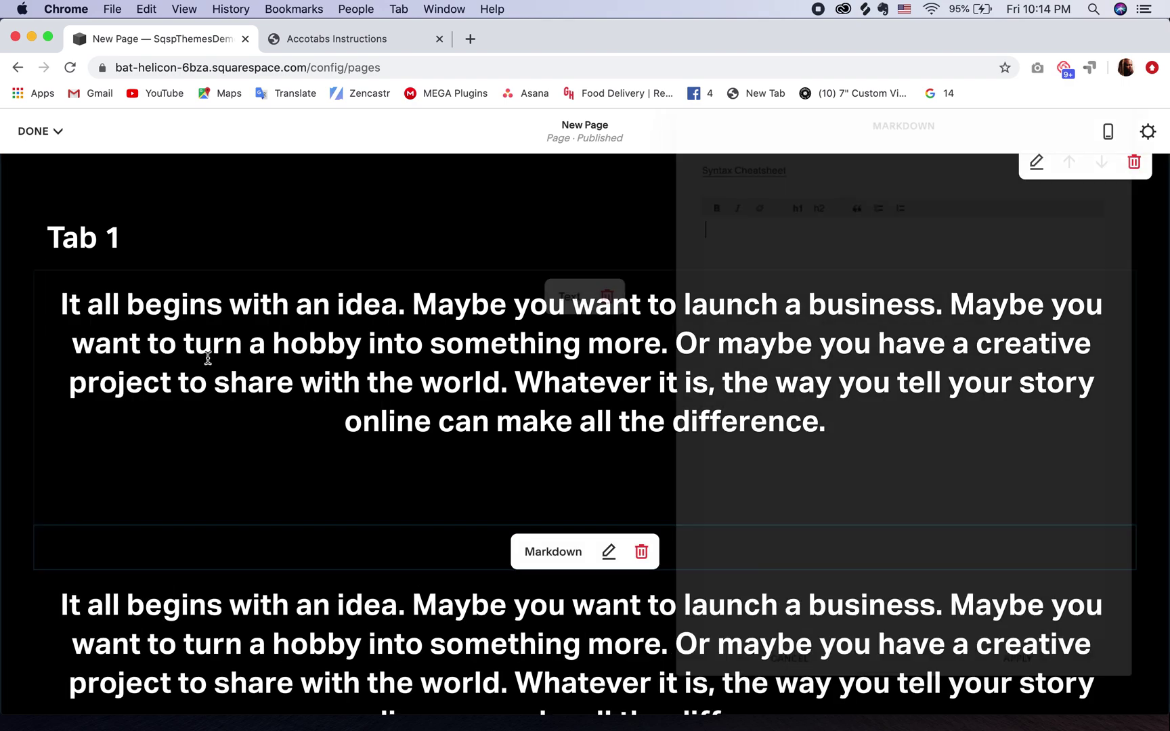
key(super+v)
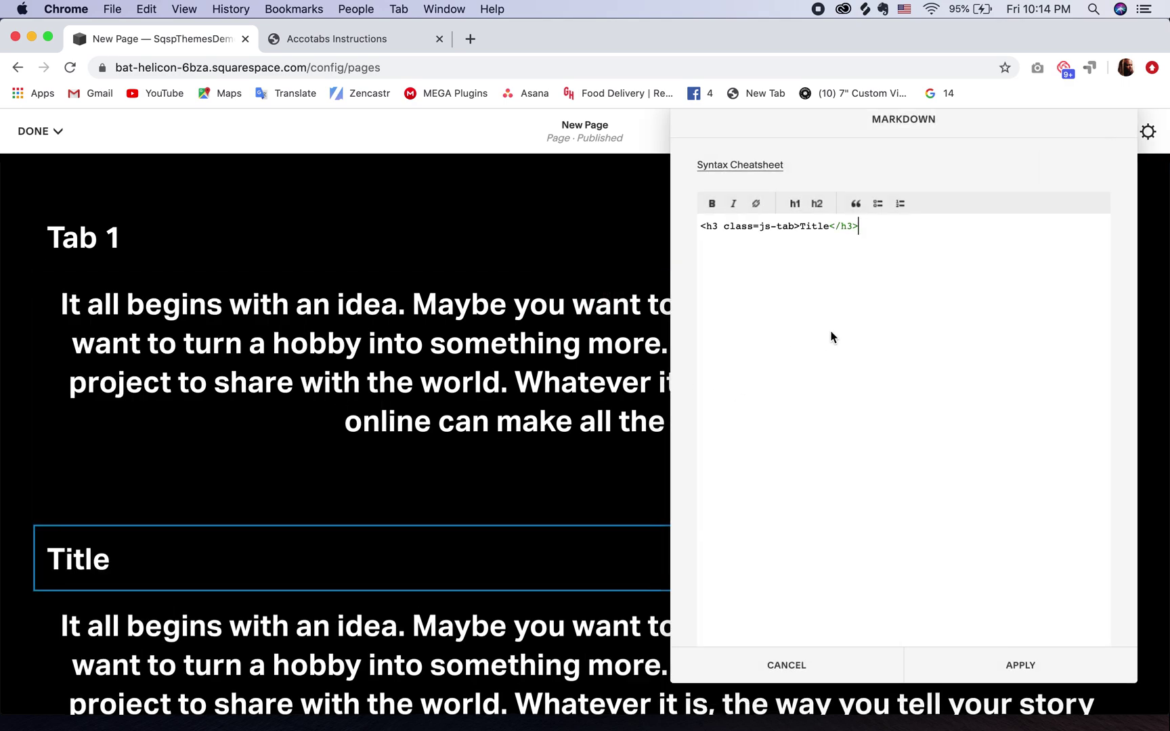
double_click(812, 226)
text(Tab 2)
click(1011, 660)
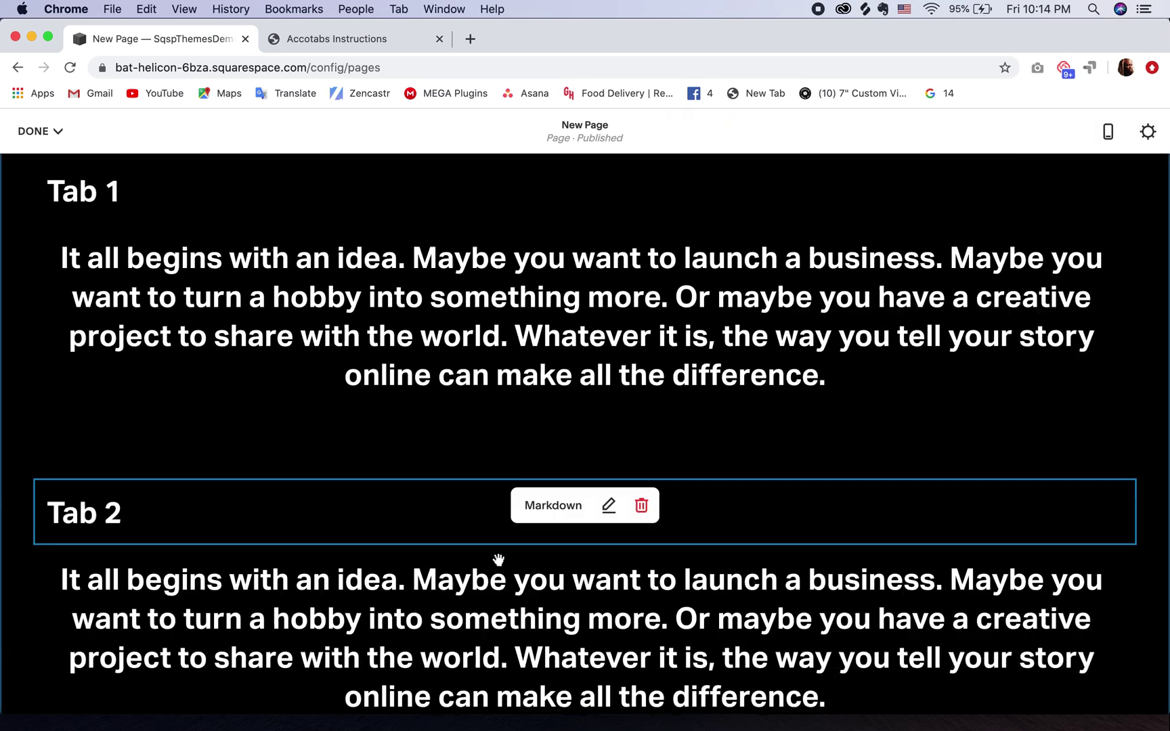
scroll(499, 559, down, 5)
Add a 'Tab 3' js-tab Markdown heading above the third paragraph
click(34, 440)
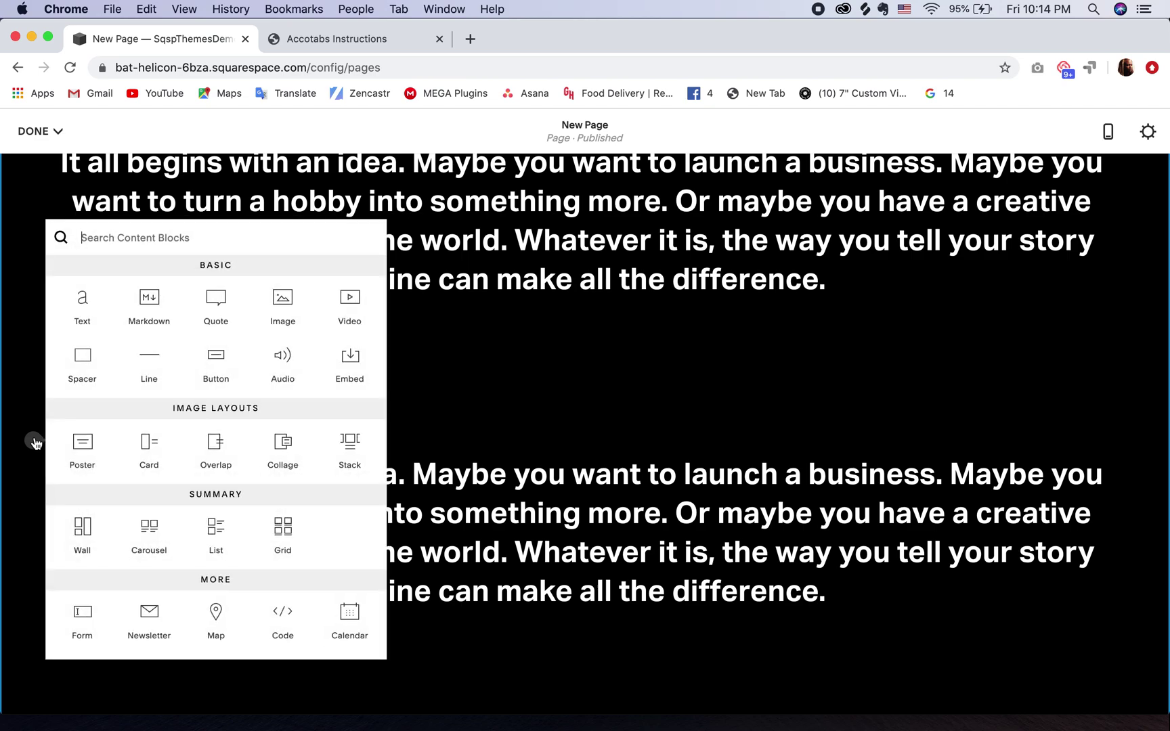
click(149, 298)
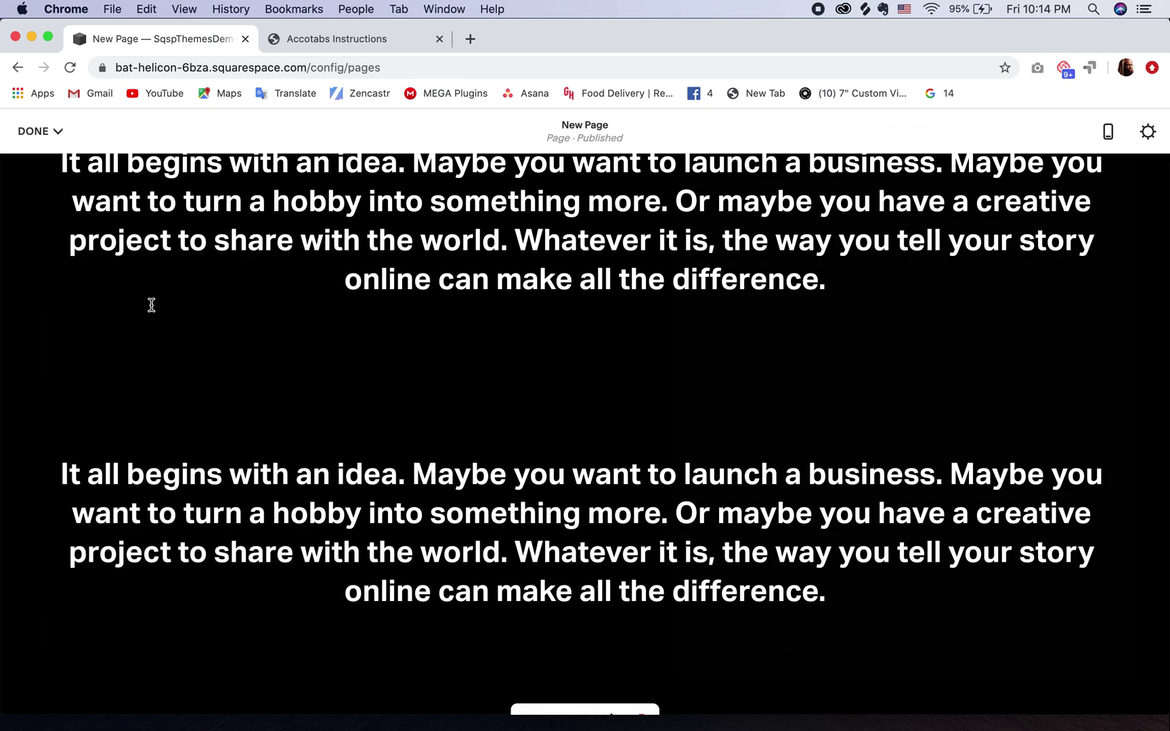
text(Tab )
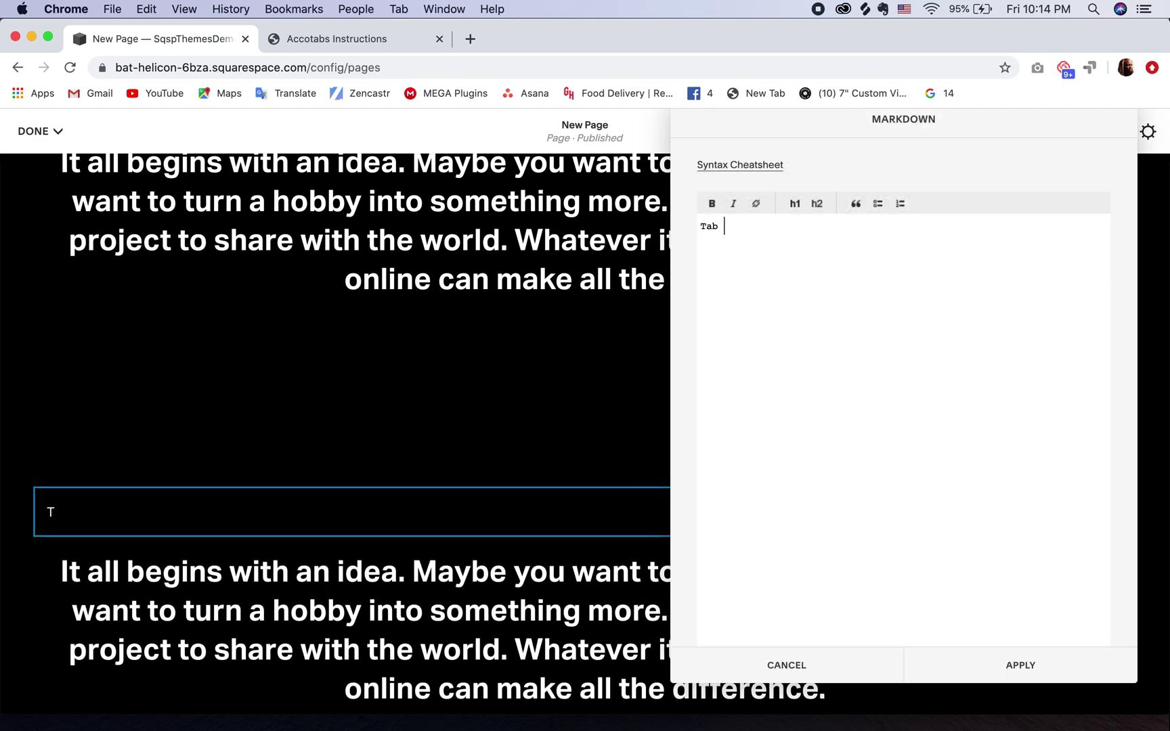
text(3)
key(super+a)
key(super+v)
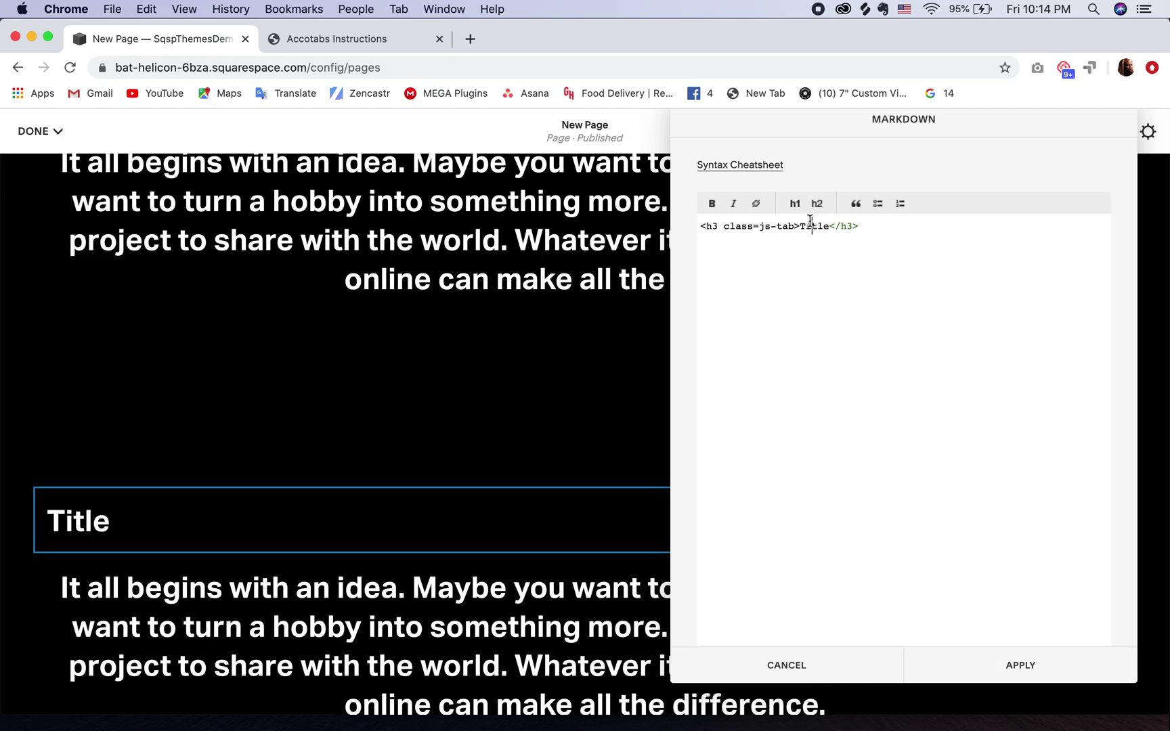
double_click(812, 225)
text(Tab 3)
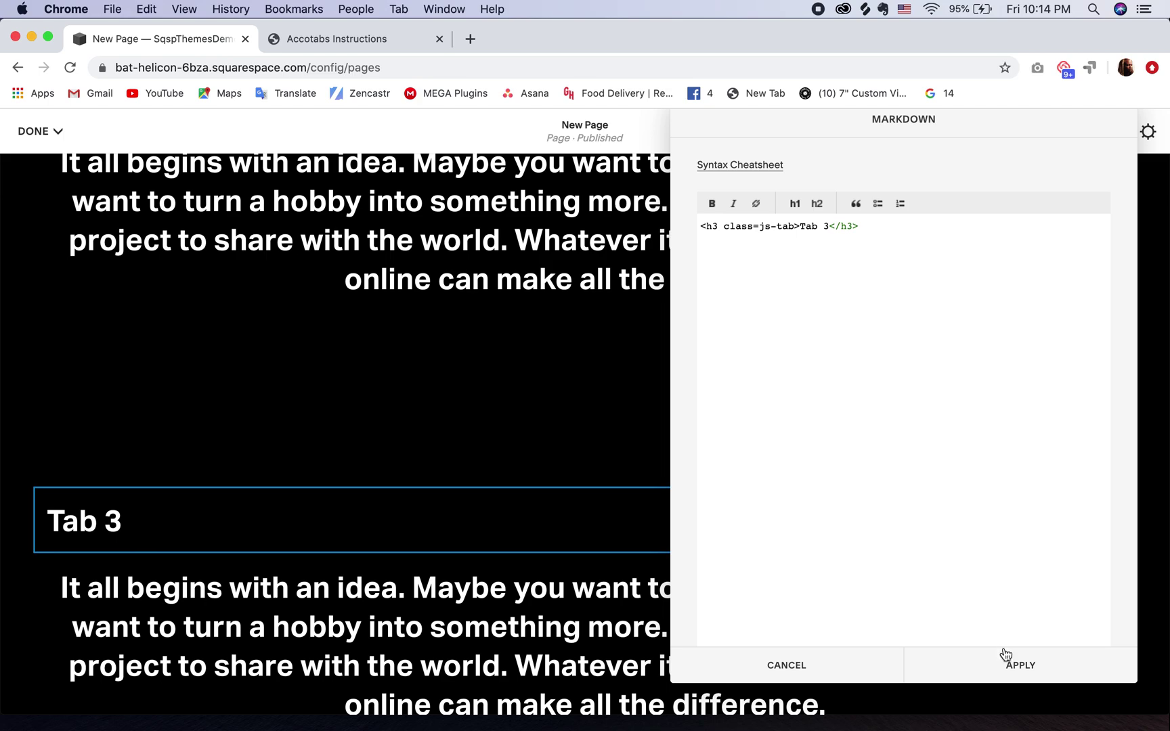
click(1006, 654)
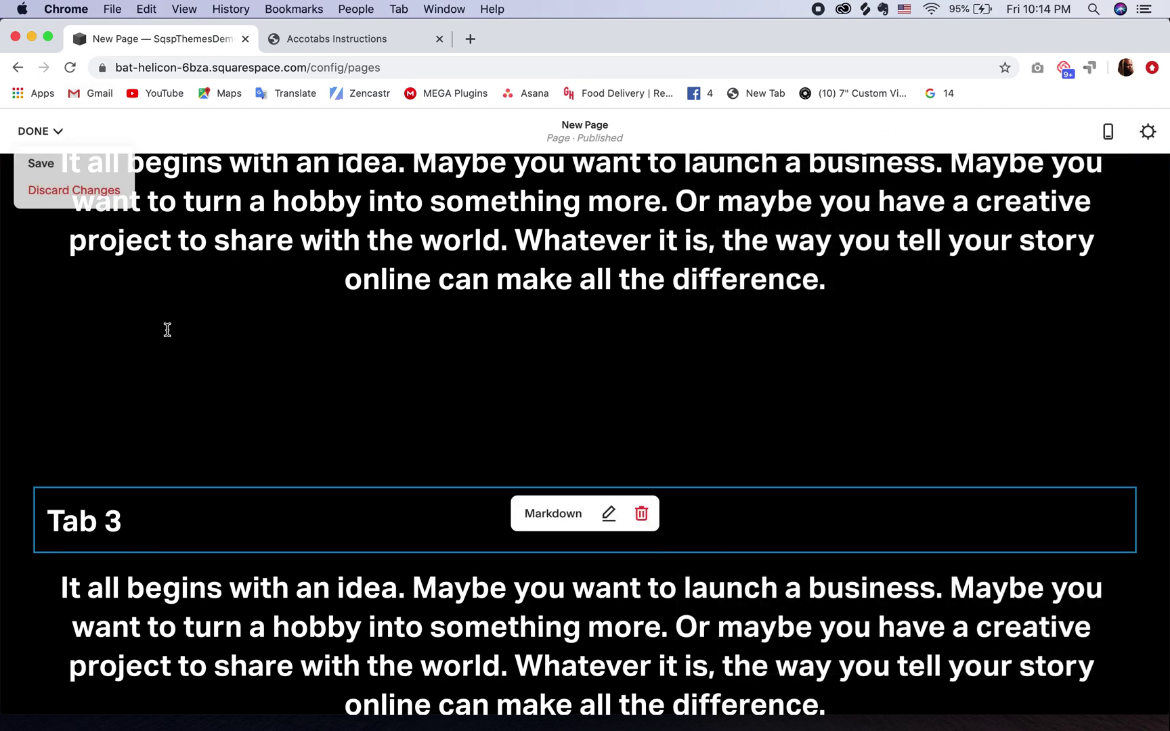
scroll(168, 329, down, 5)
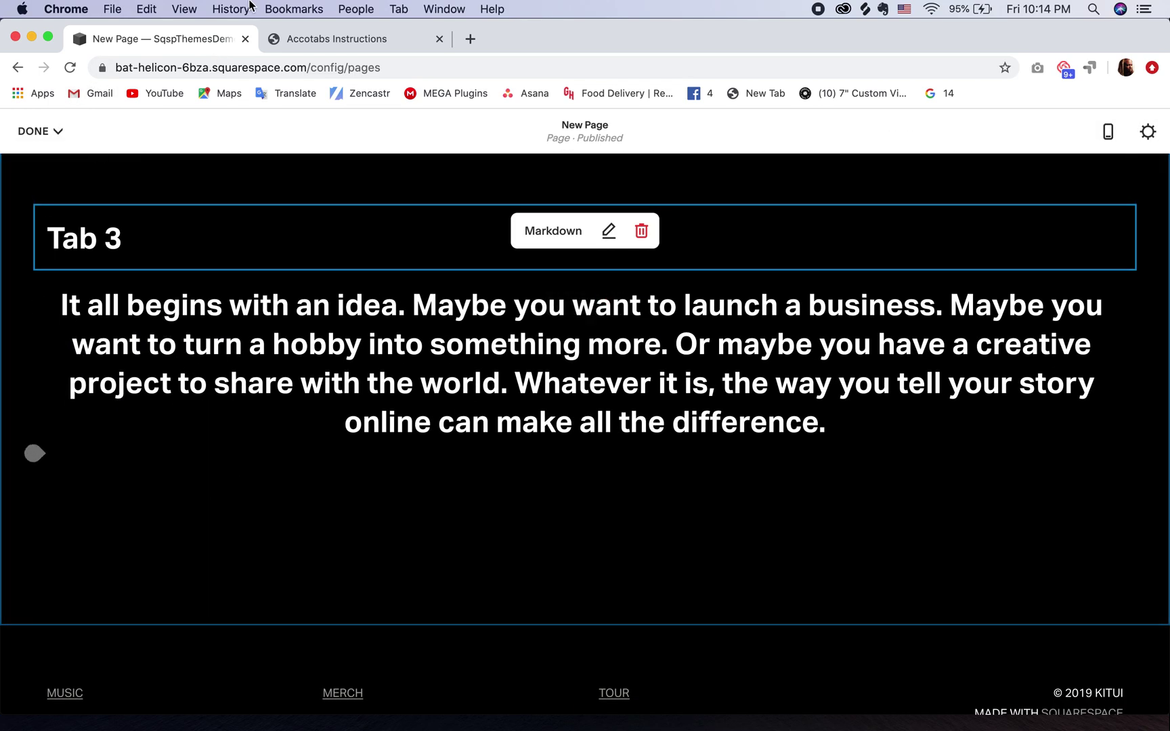
click(305, 41)
Clear the /portfolio-3 Index/Portfolio Page URL and copy the generated Accotabs code
scroll(427, 529, down, 5)
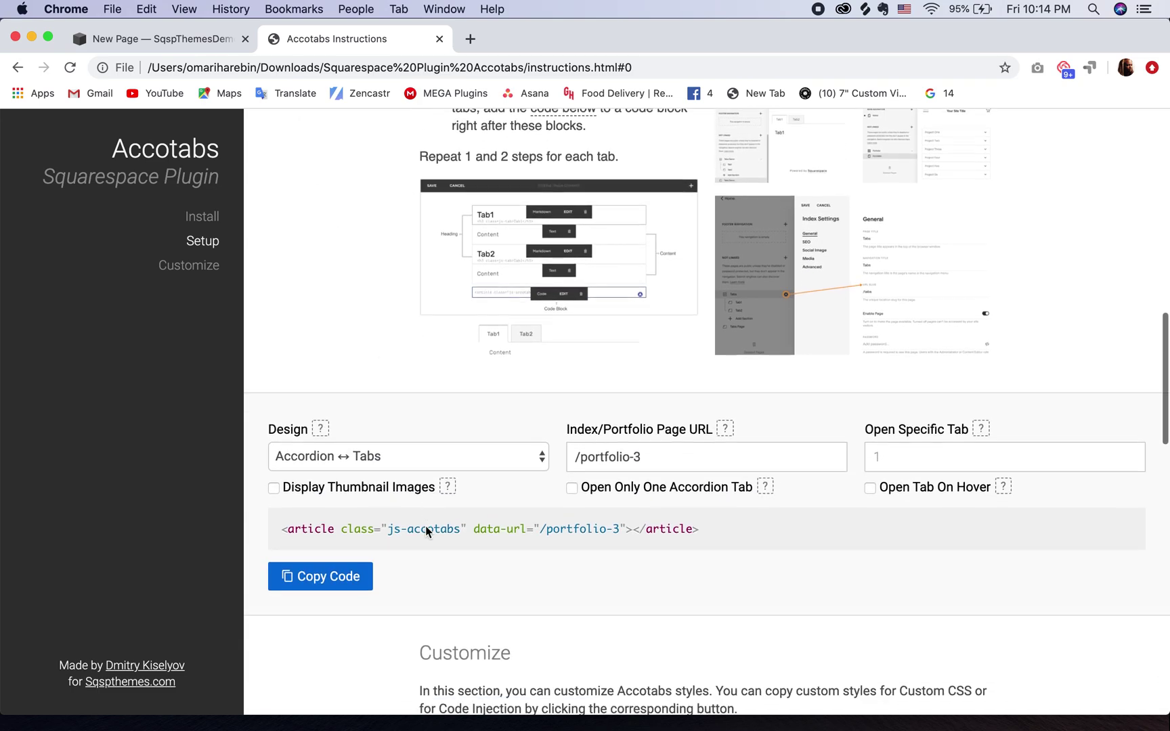
click(311, 578)
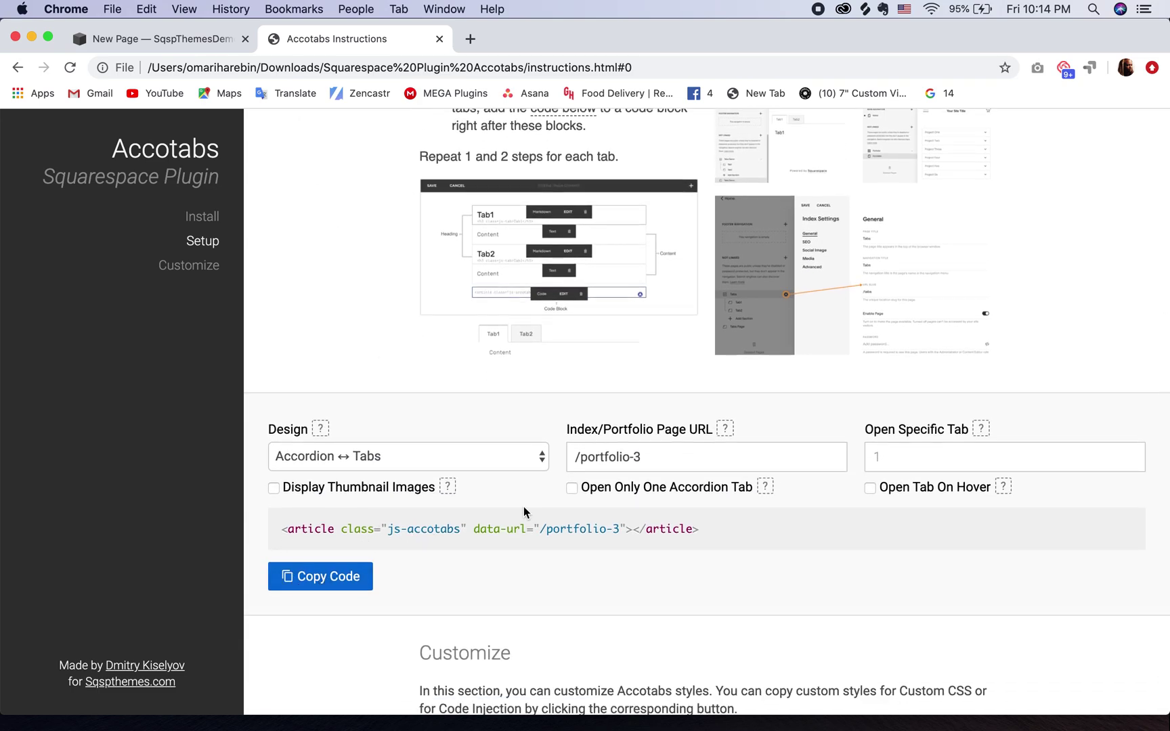
click(671, 455)
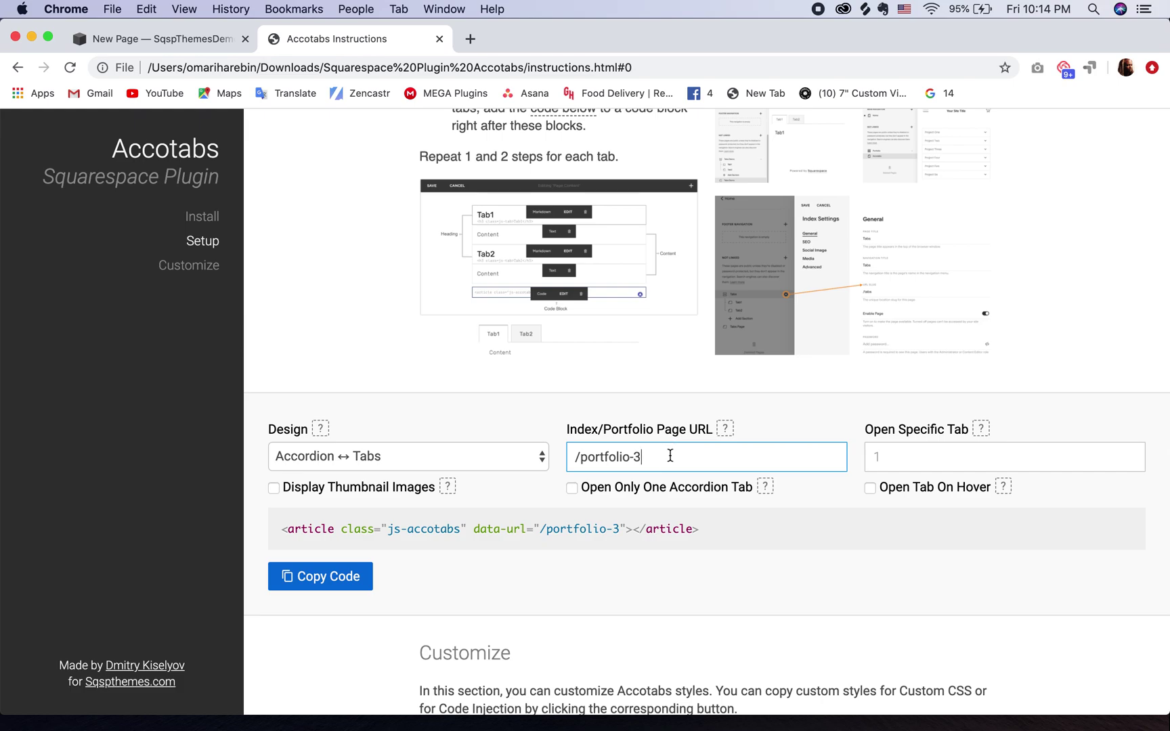
drag(670, 455, 540, 458)
key(BackSpace)
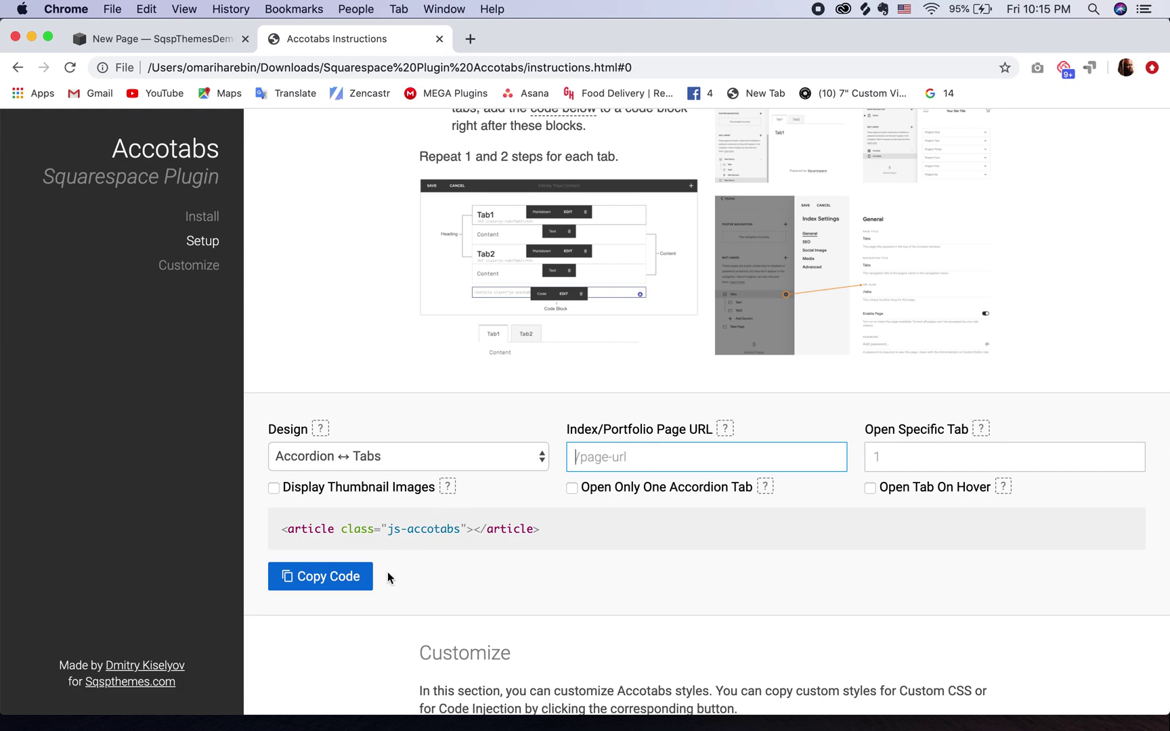
click(342, 580)
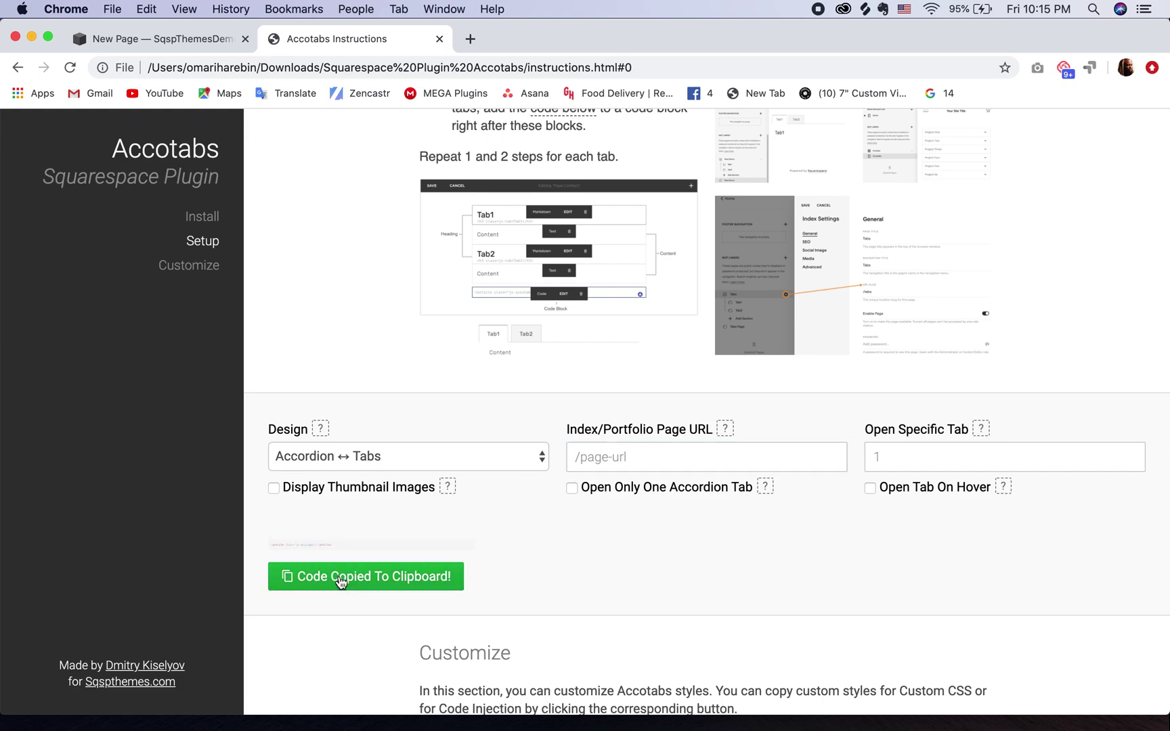
Insert a Code block with the Accotabs code after the Tab 3 paragraph and save the page
click(195, 39)
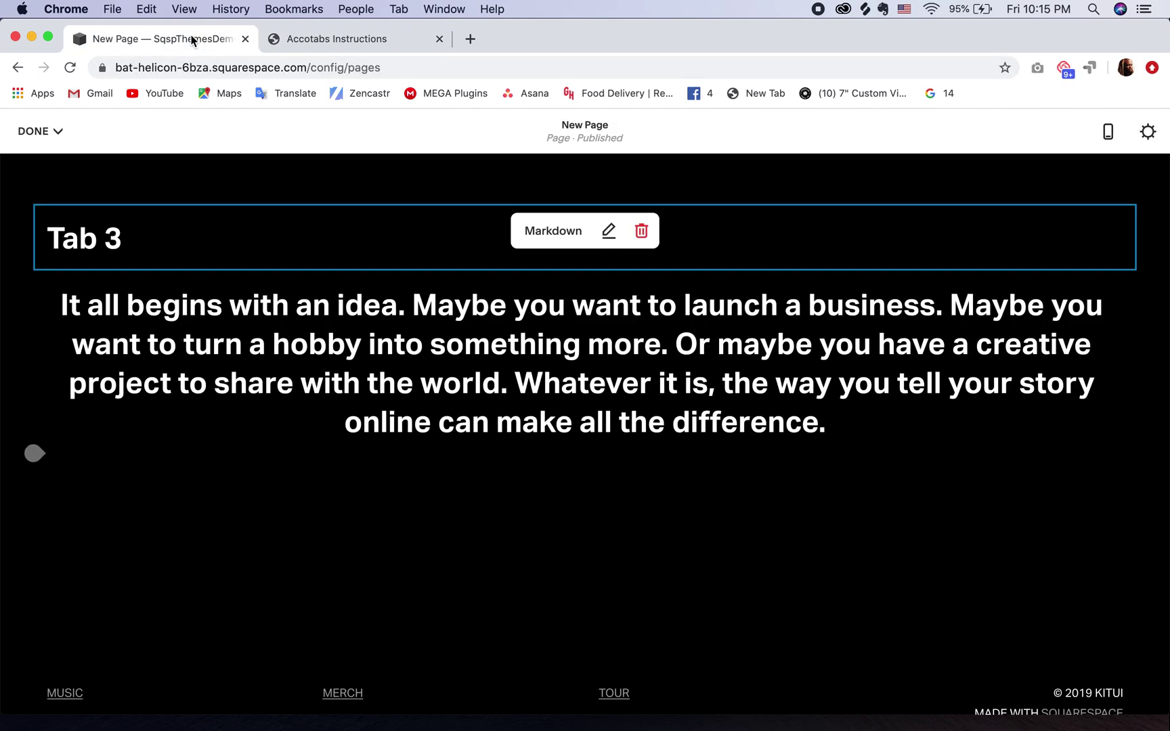
click(33, 453)
scroll(203, 562, down, 3)
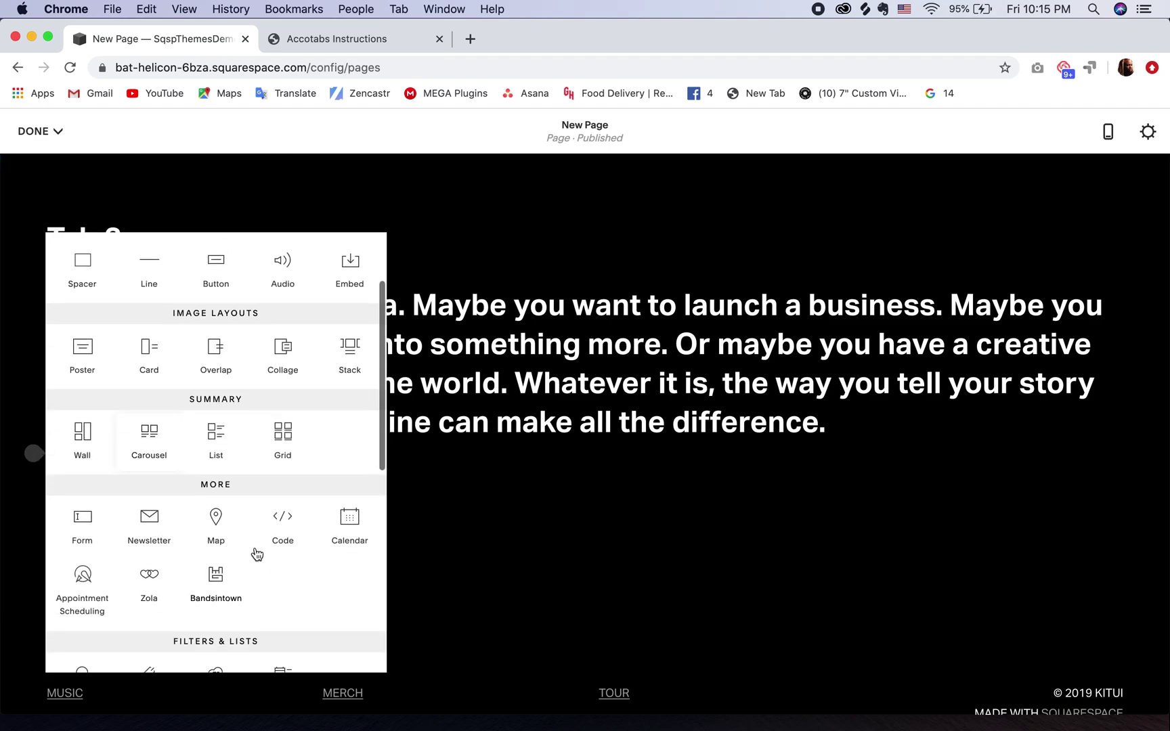
click(287, 547)
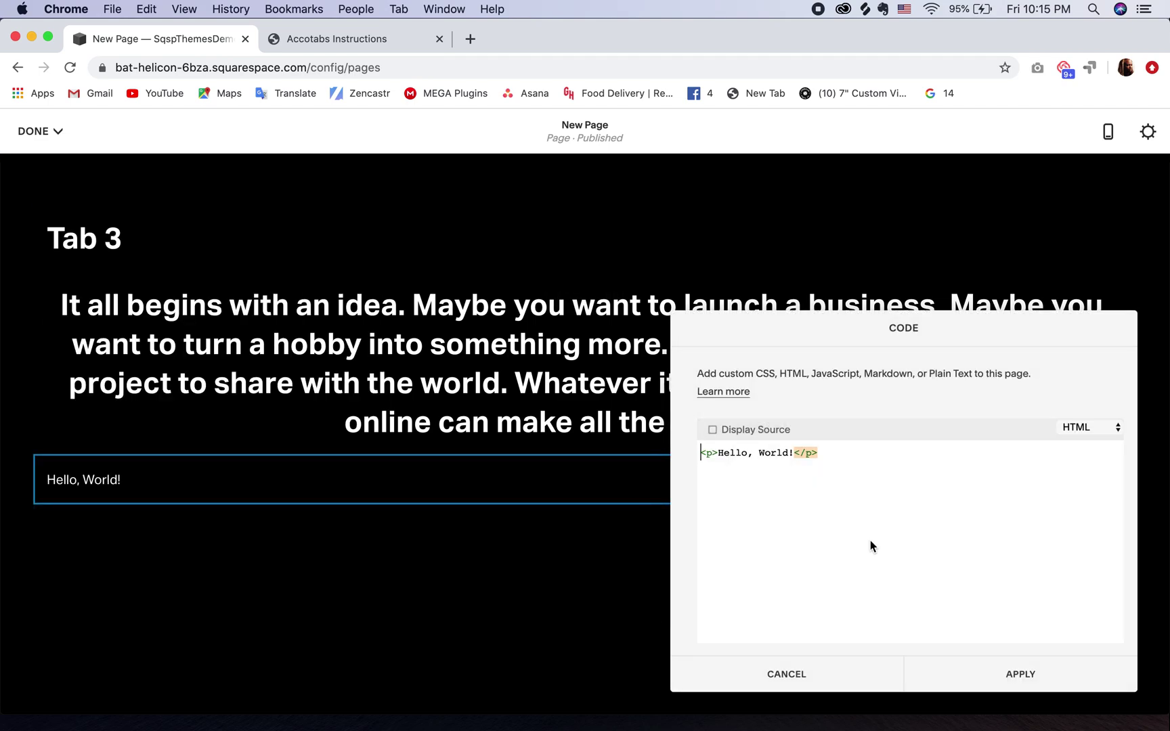
key(super+a)
key(super+v)
click(1021, 672)
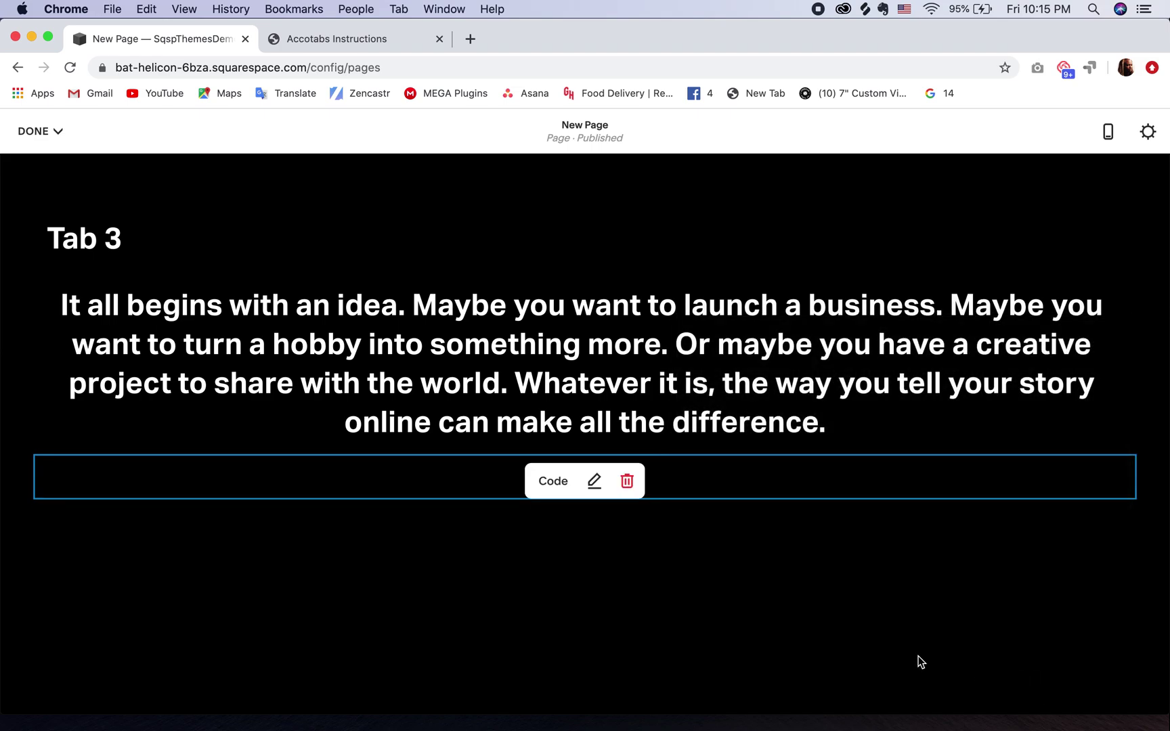
mouse_move(41, 136)
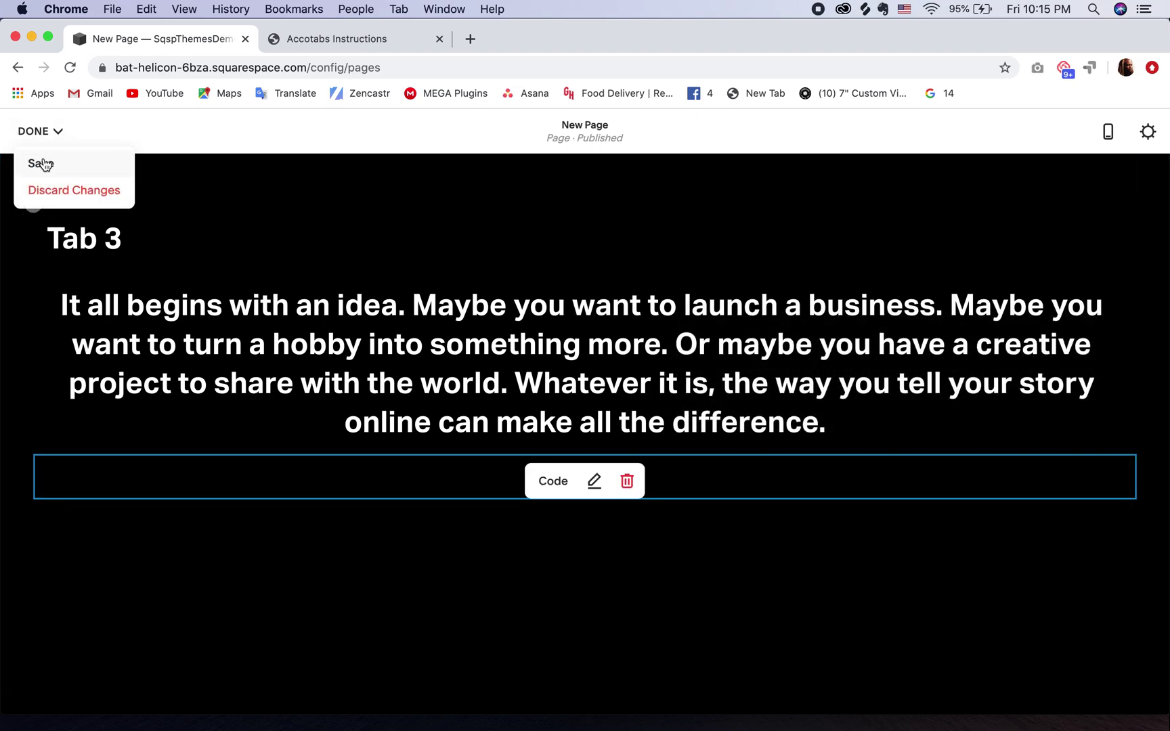
click(41, 163)
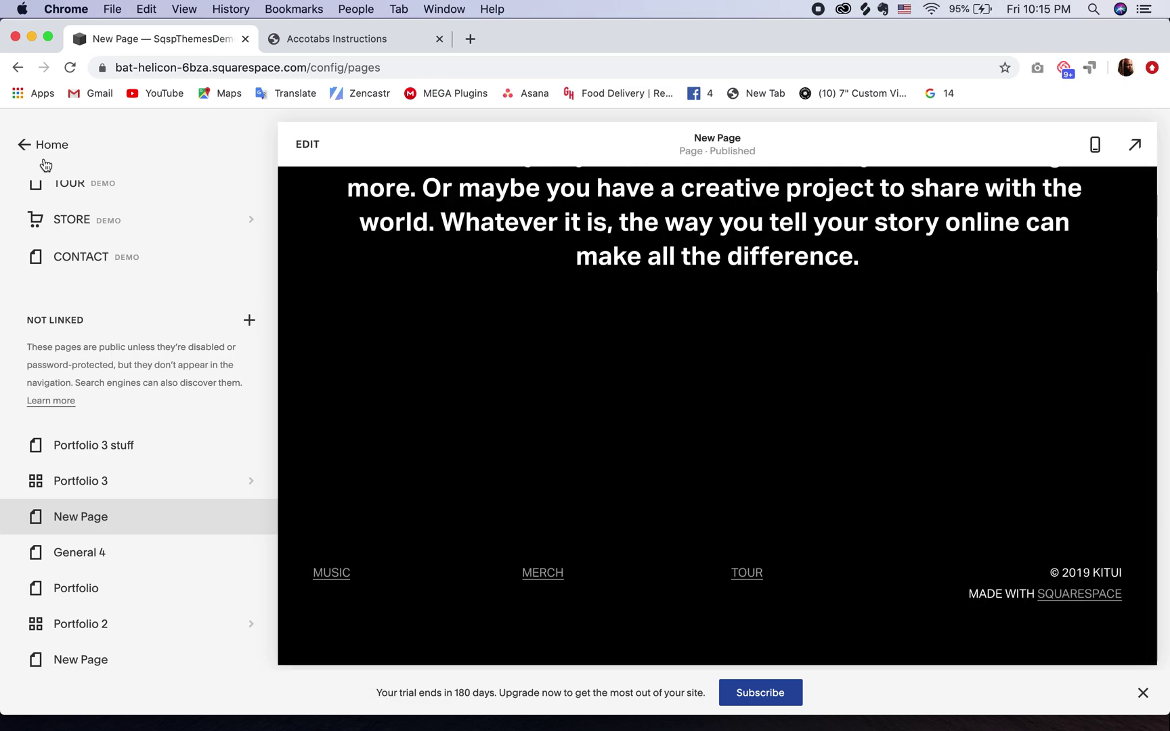
Switch between Tab 2, Tab 3, Tab 2 and Tab 1 to confirm each becomes active
scroll(548, 333, up, 5)
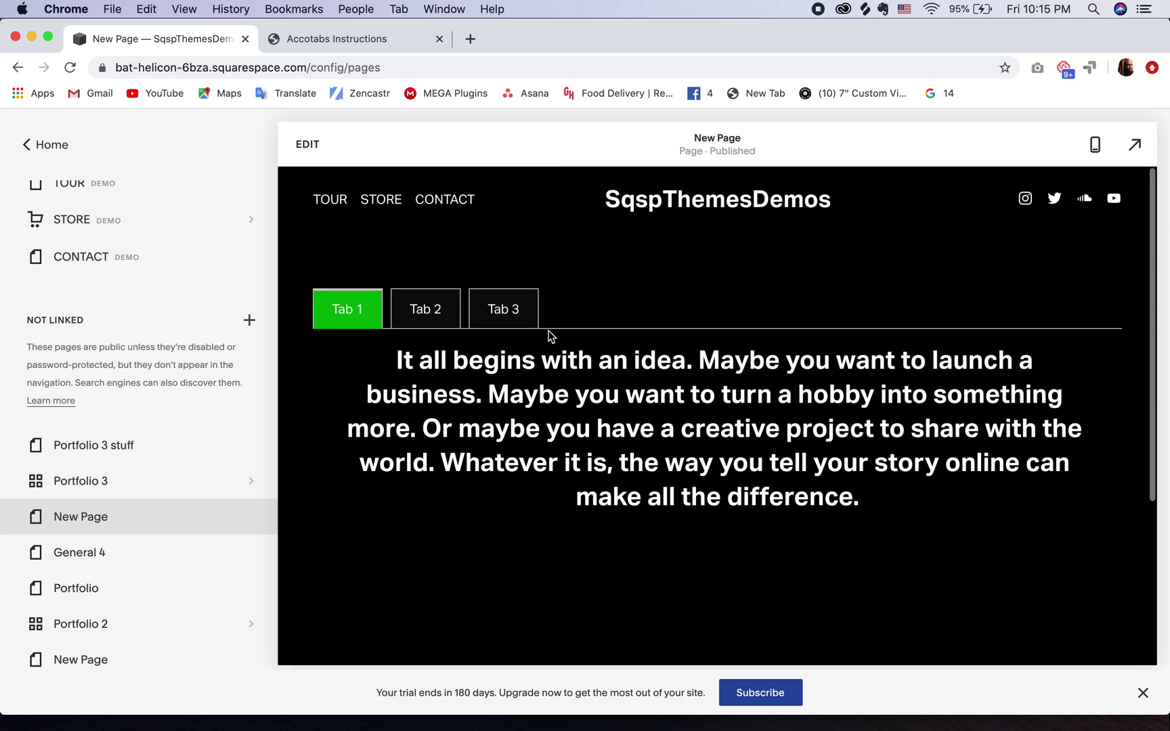
click(428, 308)
click(501, 308)
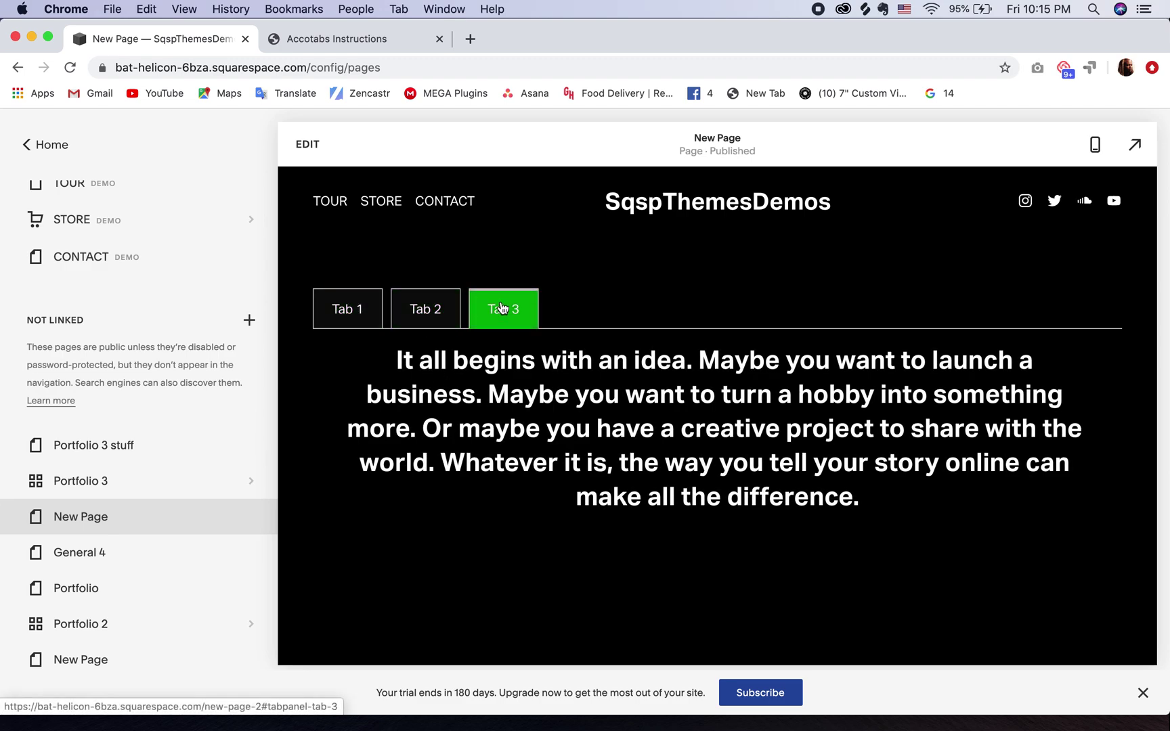
click(427, 305)
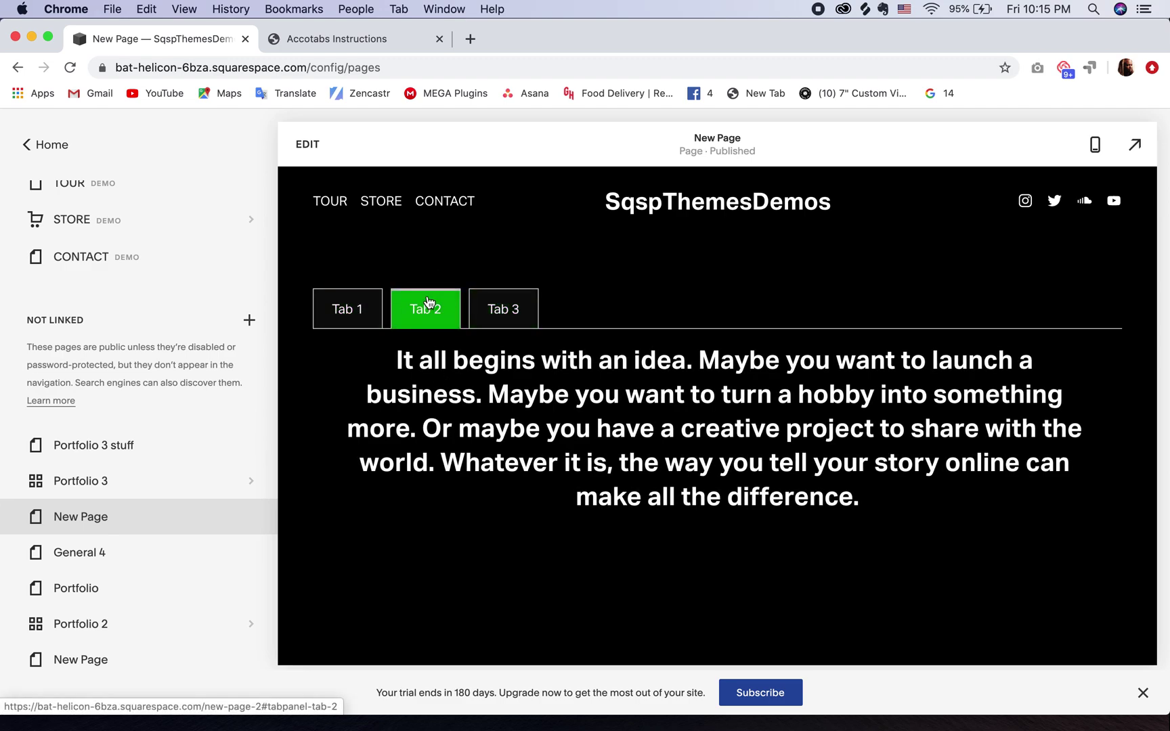
click(347, 309)
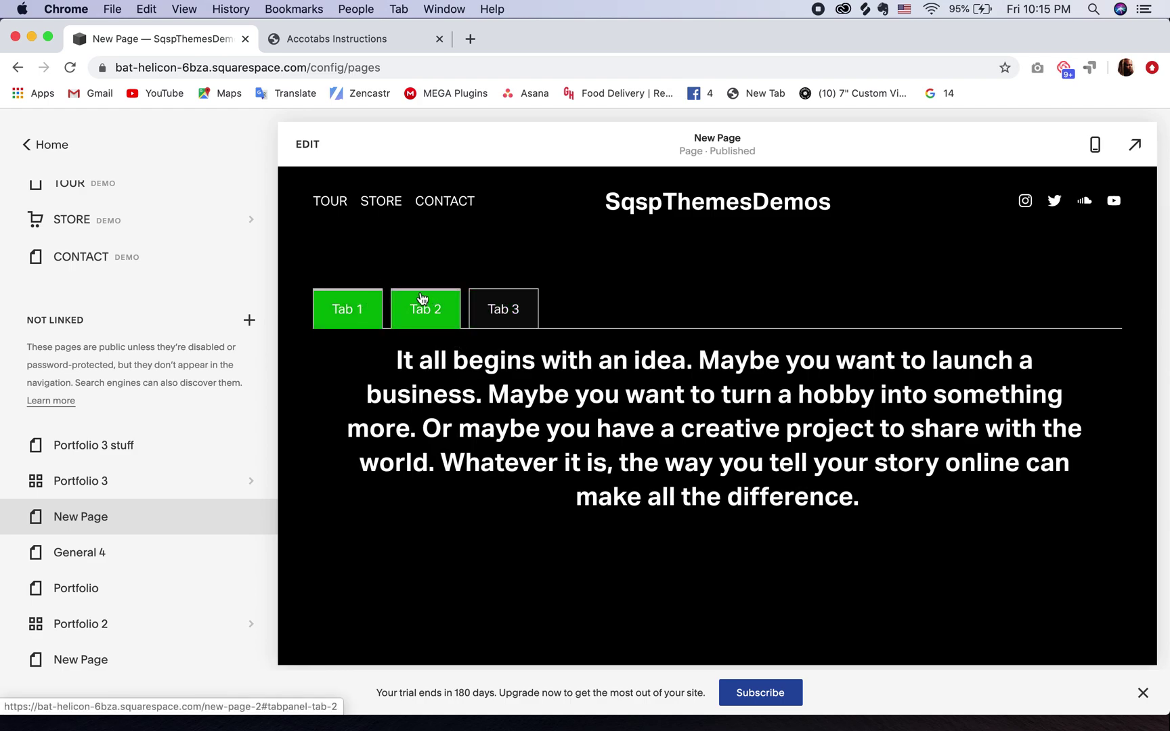